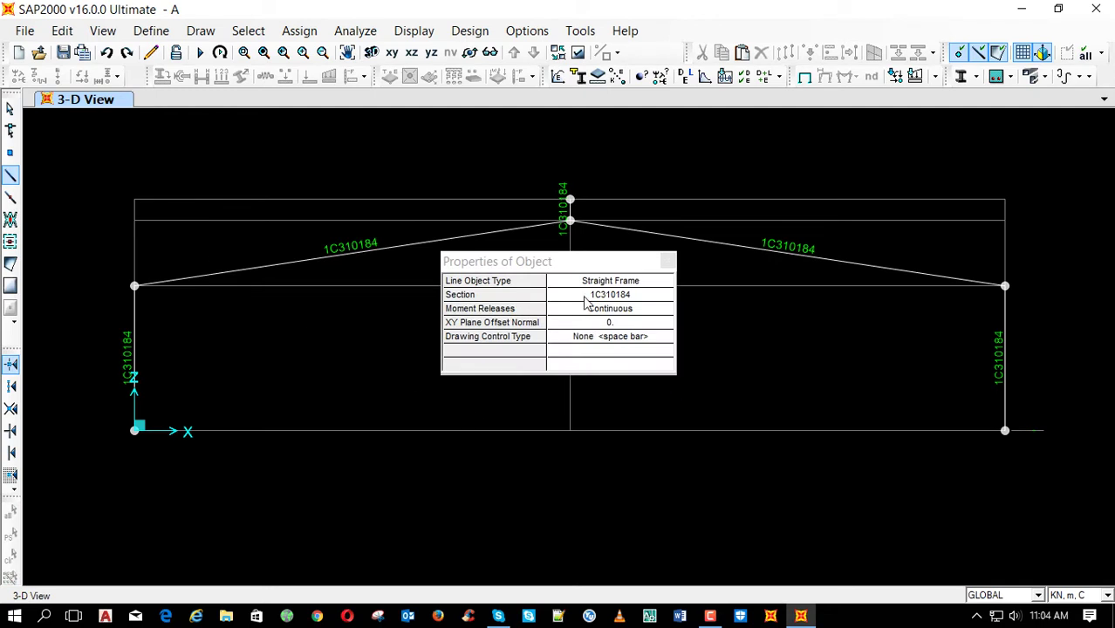
# Draw a straight 1C310184 frame for the middle column, from the base line's midpoint up to the joint where the rafters meet
pyautogui.moveTo(582, 267); pyautogui.dragTo(303, 431)
pyautogui.click(569, 430)
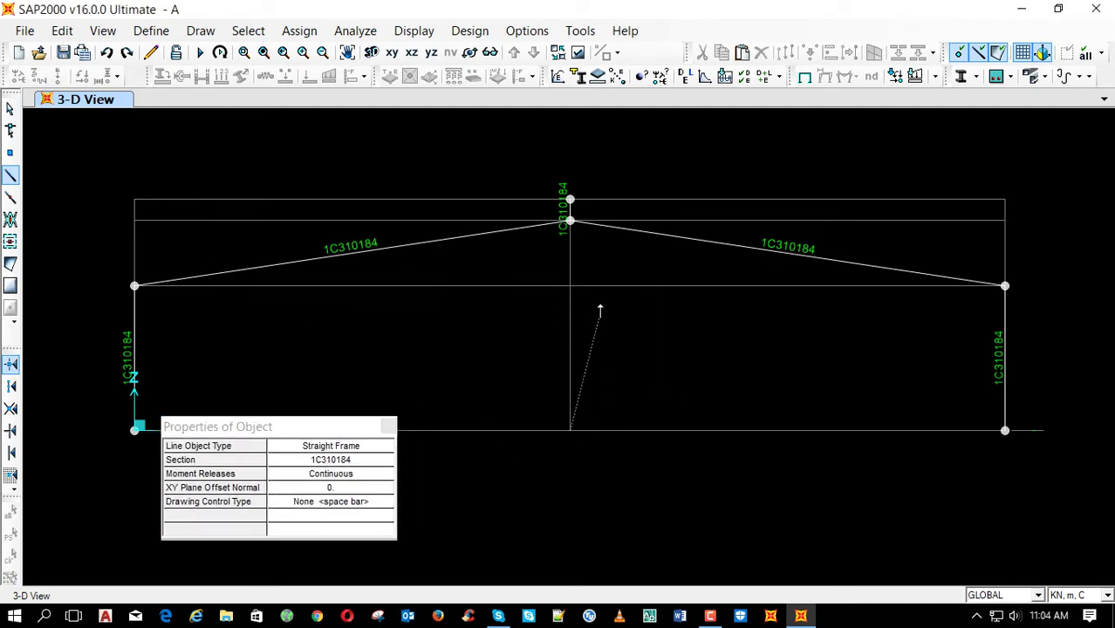
pyautogui.doubleClick(570, 221)
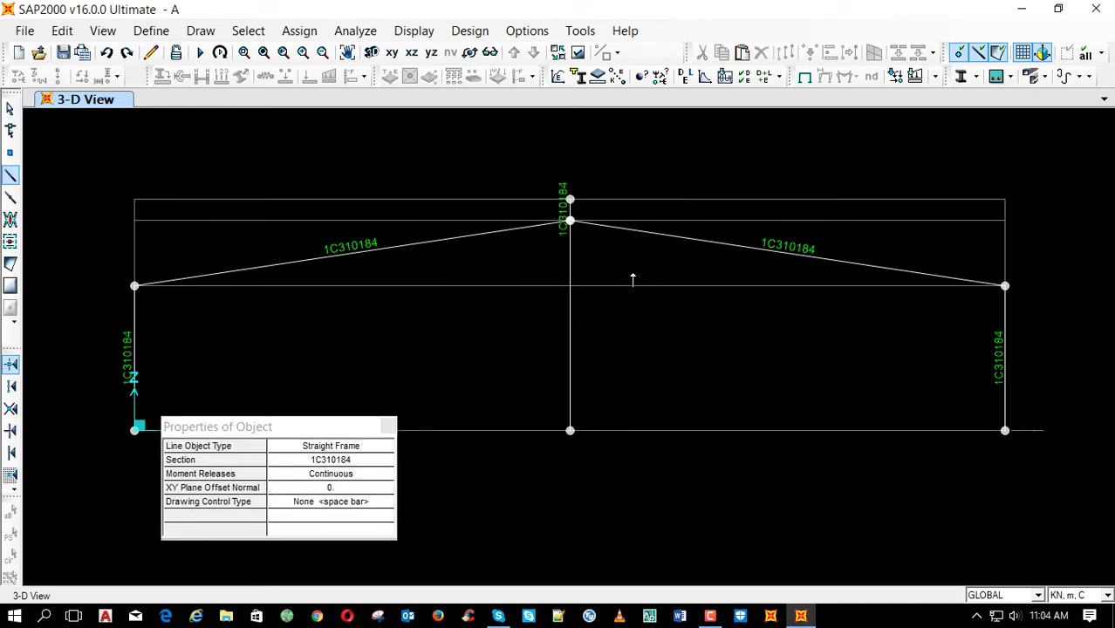
pyautogui.press('Escape')
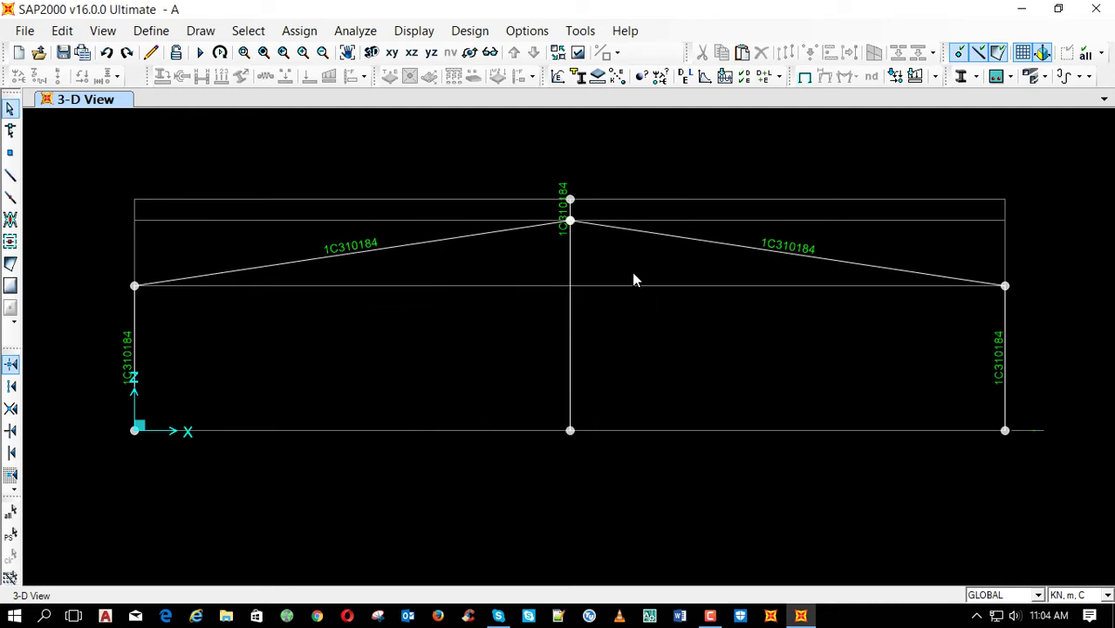
# Draw a horizontal 1C310184 frame along the base from the middle column's foot to the right column's foot
pyautogui.click(11, 174)
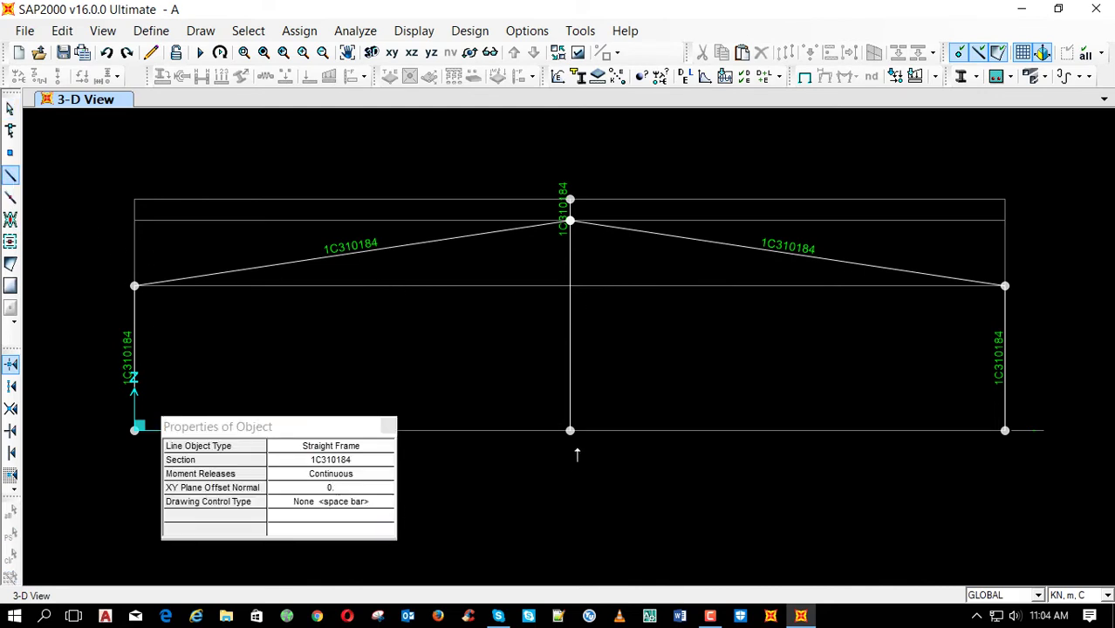
pyautogui.click(569, 431)
pyautogui.click(1005, 430)
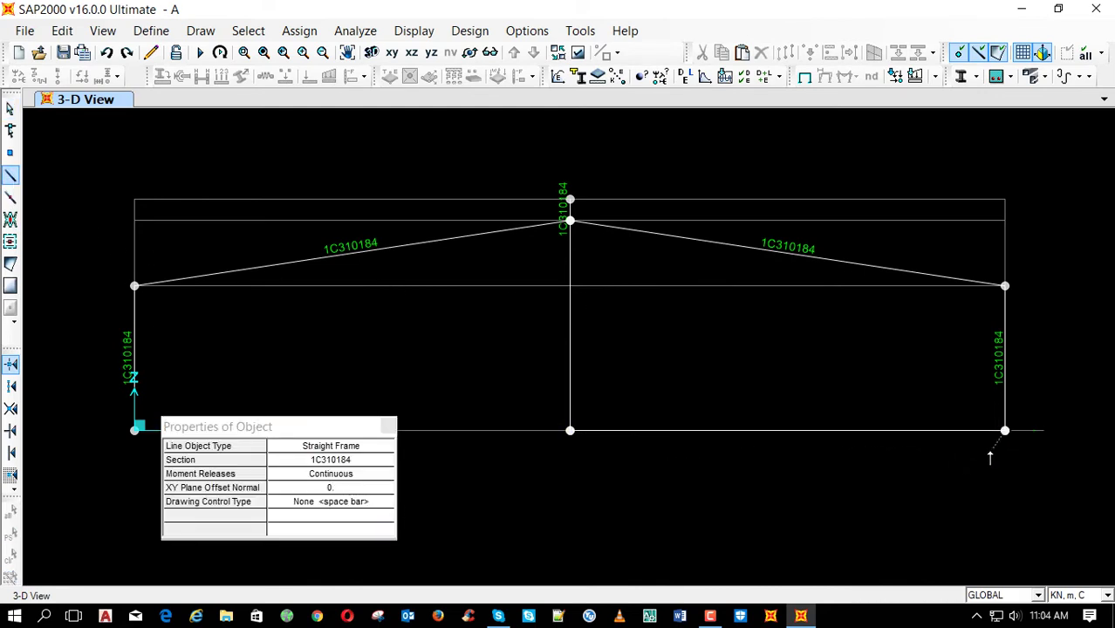
pyautogui.press('Escape')
# Move the horizontal base frame upward in Z to just below the eave level
pyautogui.moveTo(783, 404); pyautogui.dragTo(712, 464)
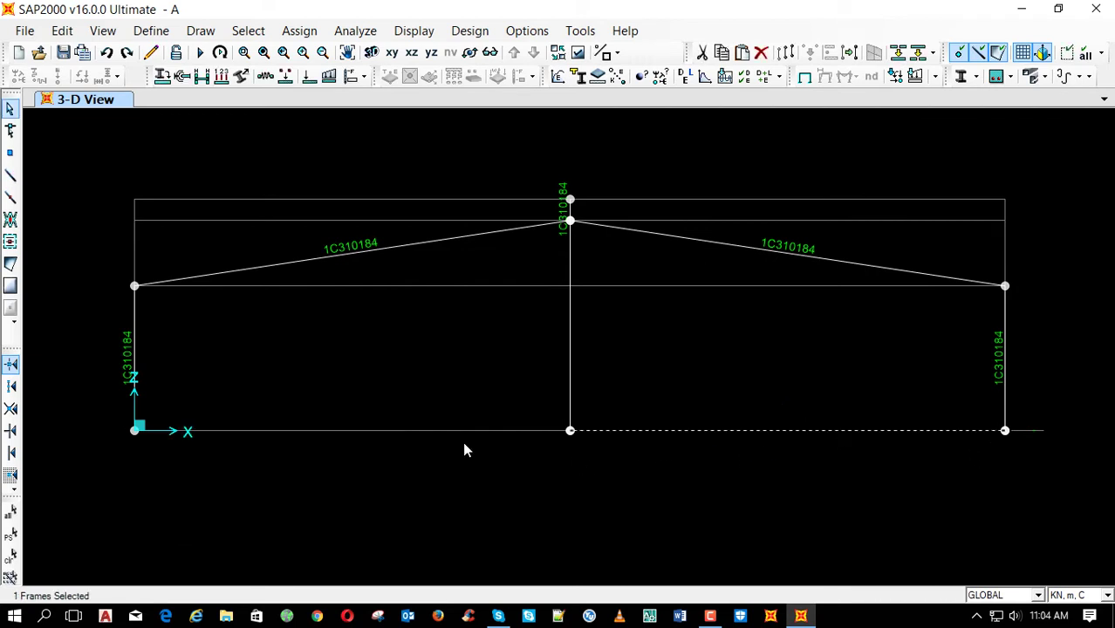
pyautogui.click(61, 32)
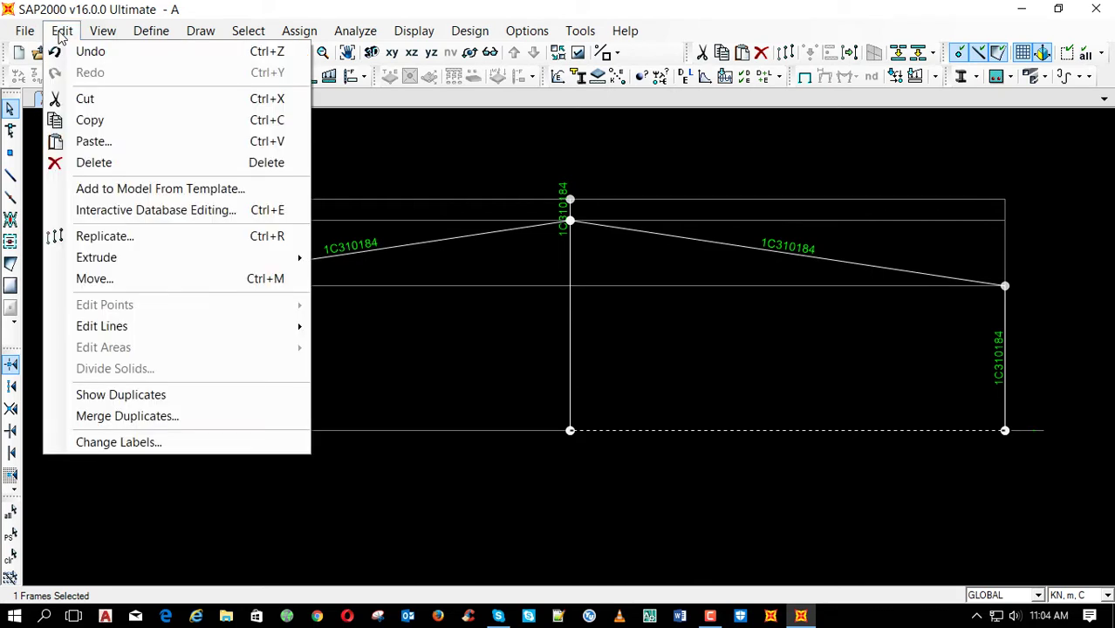
pyautogui.click(155, 279)
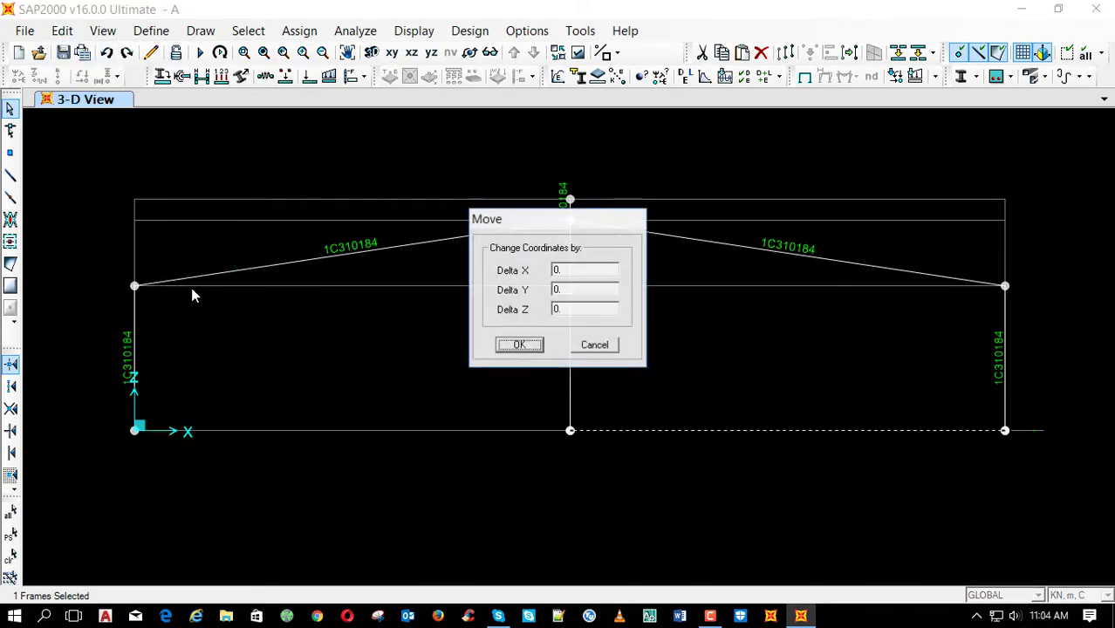
pyautogui.doubleClick(571, 309)
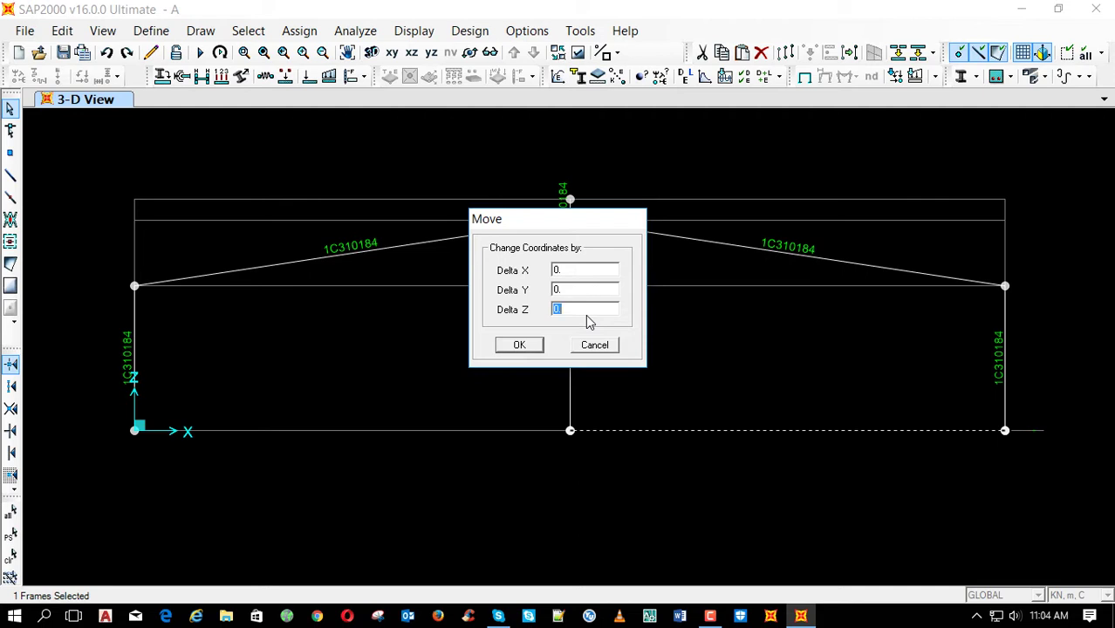
pyautogui.click(523, 346)
# Break the middle column at its intersection with the horizontal helper frame, and delete the helper frame
pyautogui.moveTo(608, 284); pyautogui.dragTo(538, 318)
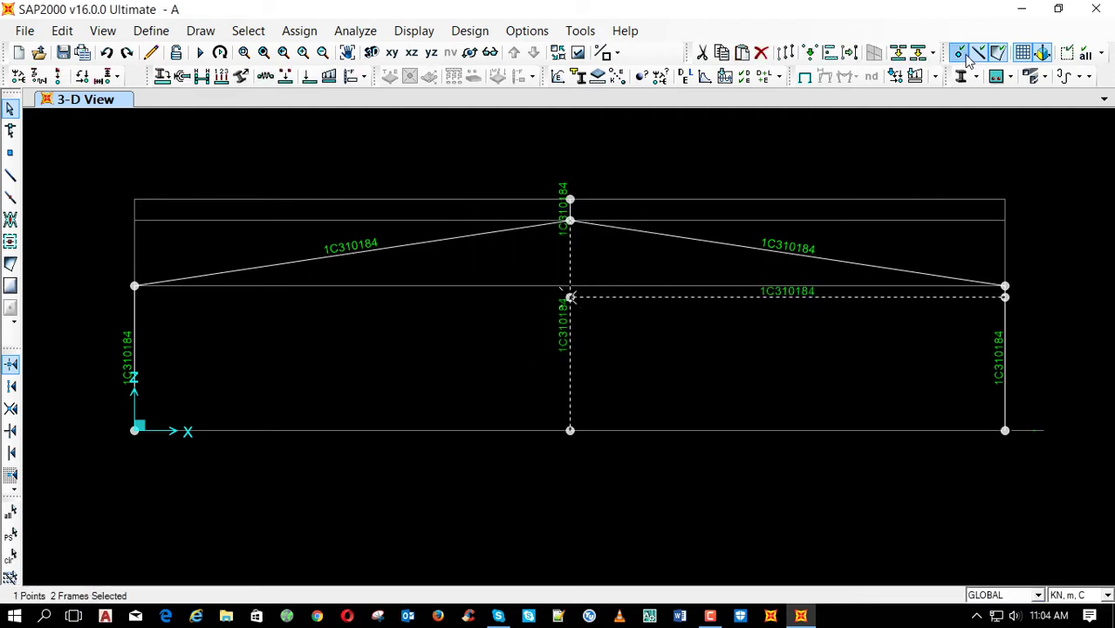
pyautogui.click(915, 75)
pyautogui.click(541, 272)
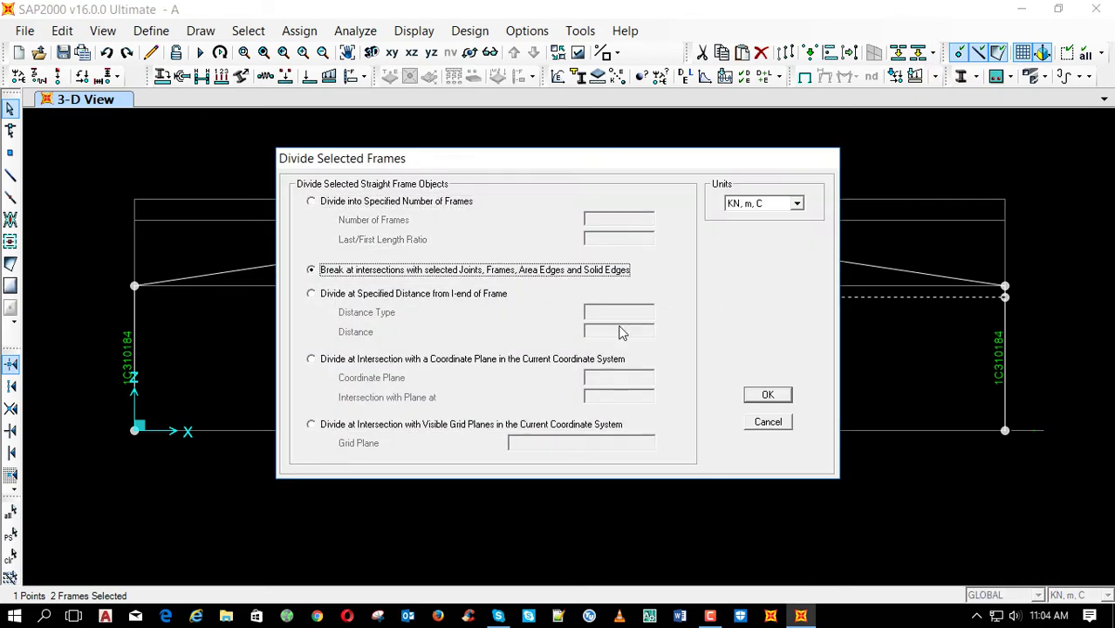
pyautogui.click(763, 394)
pyautogui.click(724, 297)
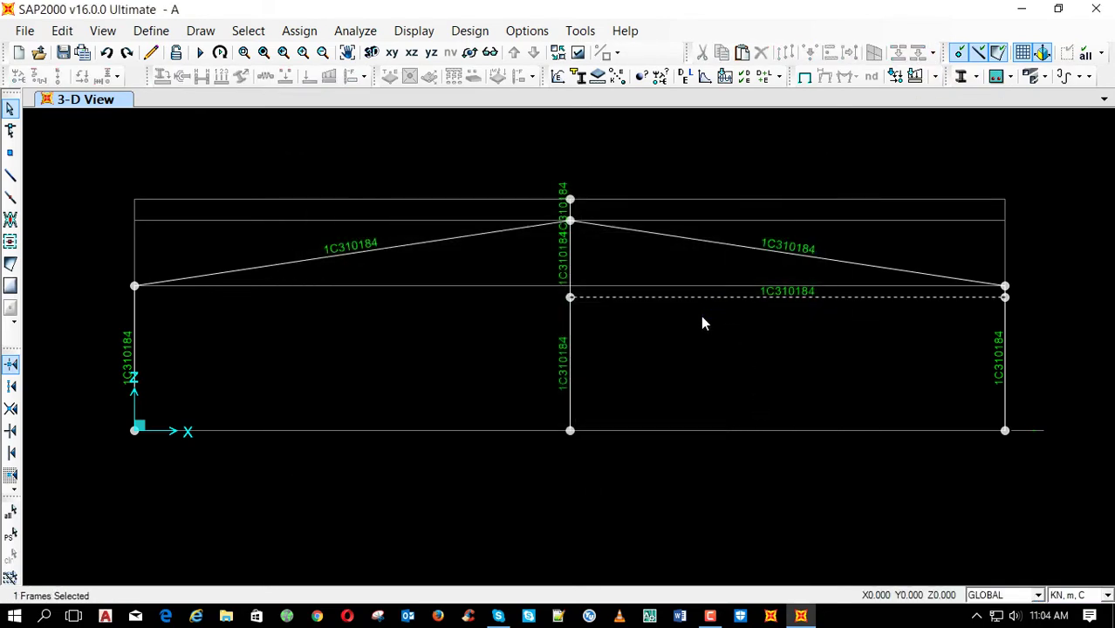
pyautogui.press('Delete')
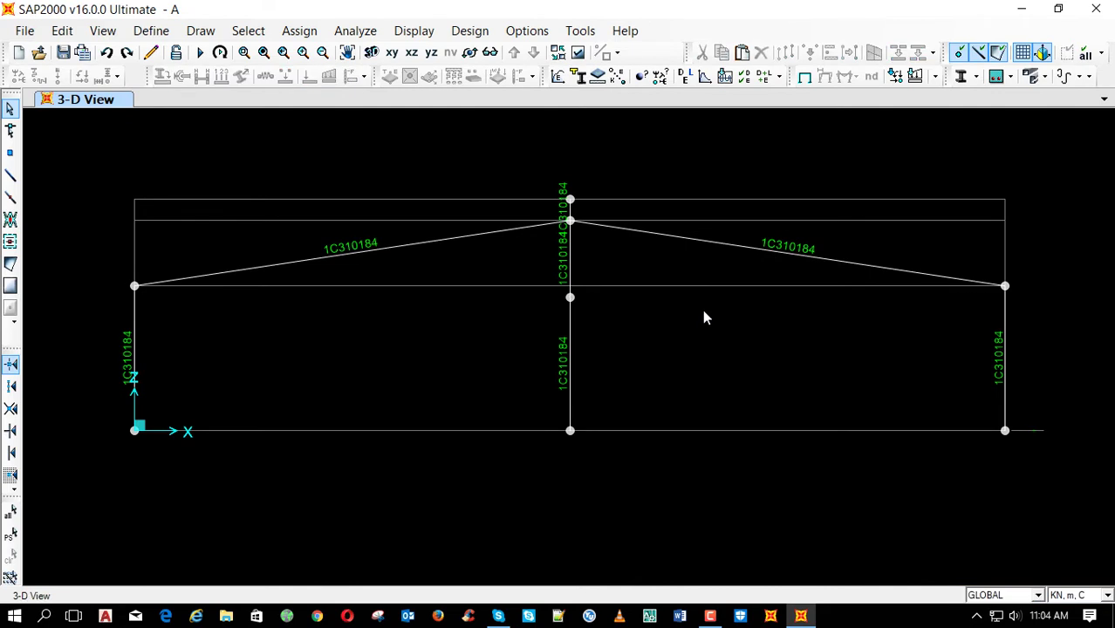
# Look through the list of defined frame sections for available concrete column sections
pyautogui.click(578, 77)
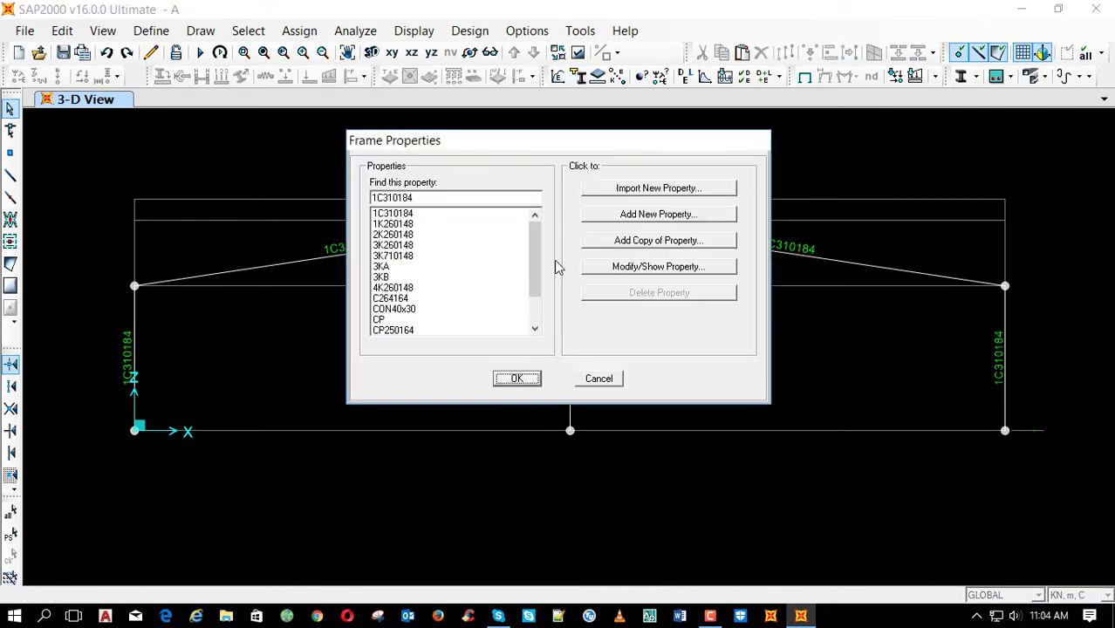
pyautogui.click(431, 311)
pyautogui.scroll(-1, 476, 316)
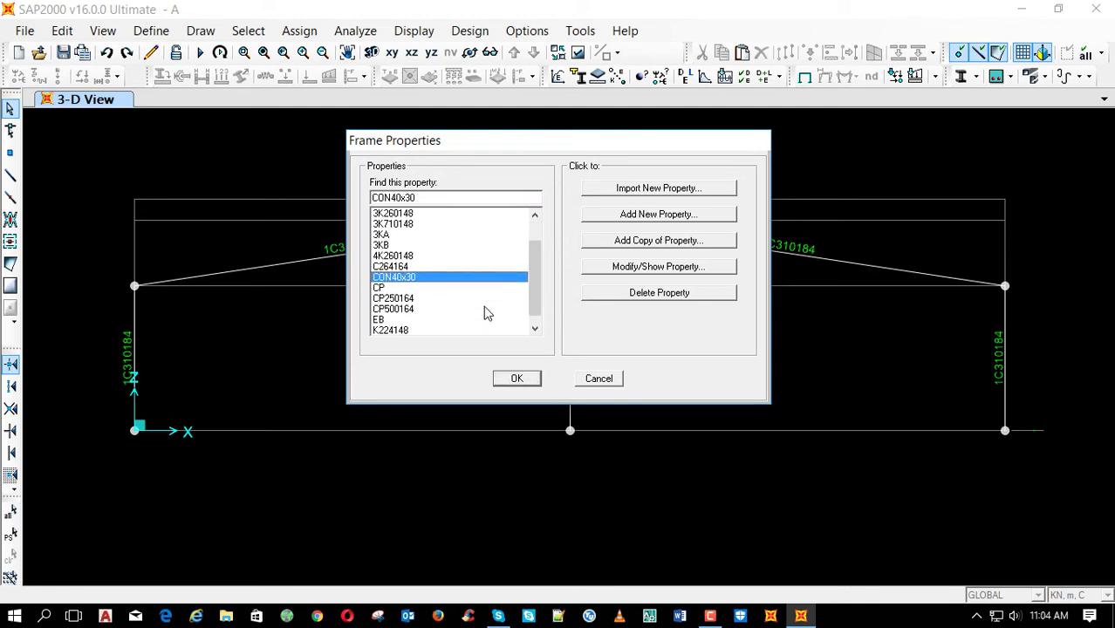
pyautogui.scroll(-1, 487, 312)
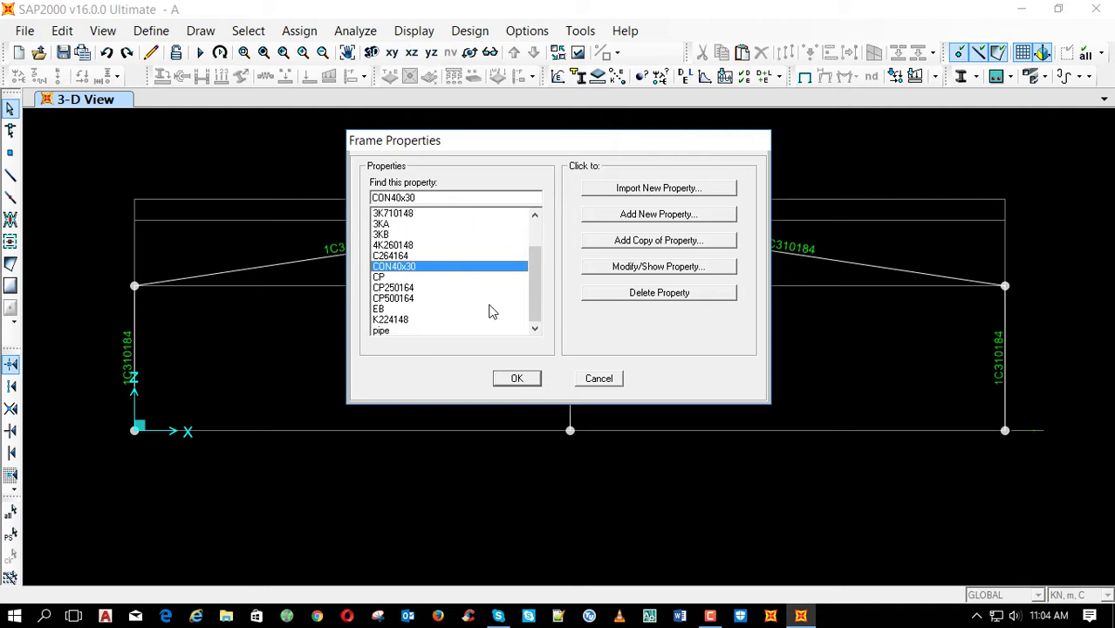
pyautogui.scroll(4, 490, 311)
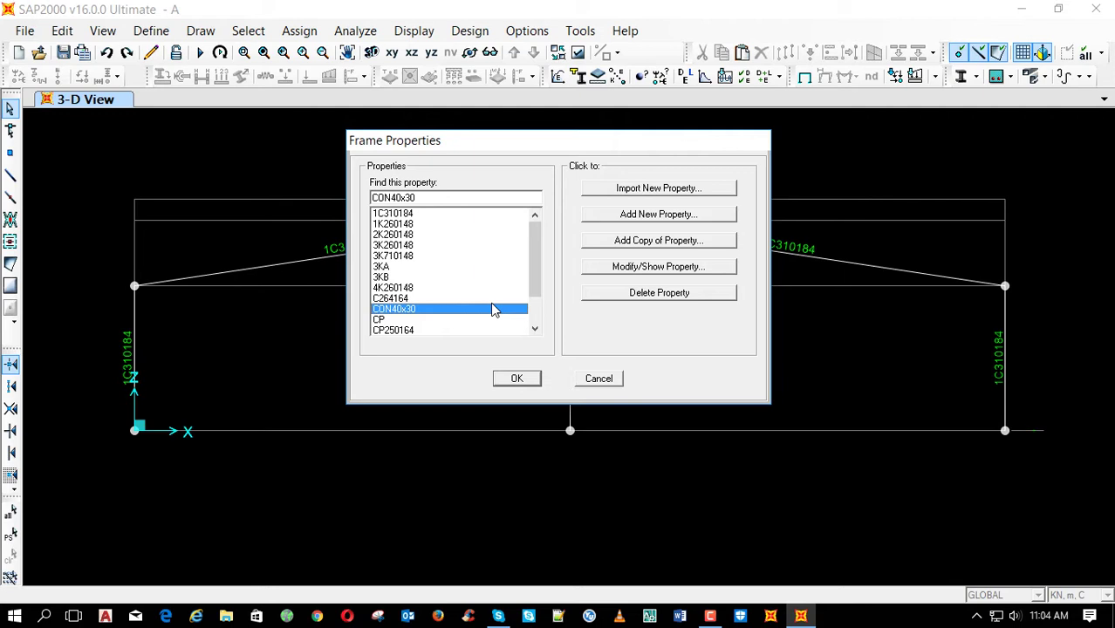
pyautogui.click(599, 379)
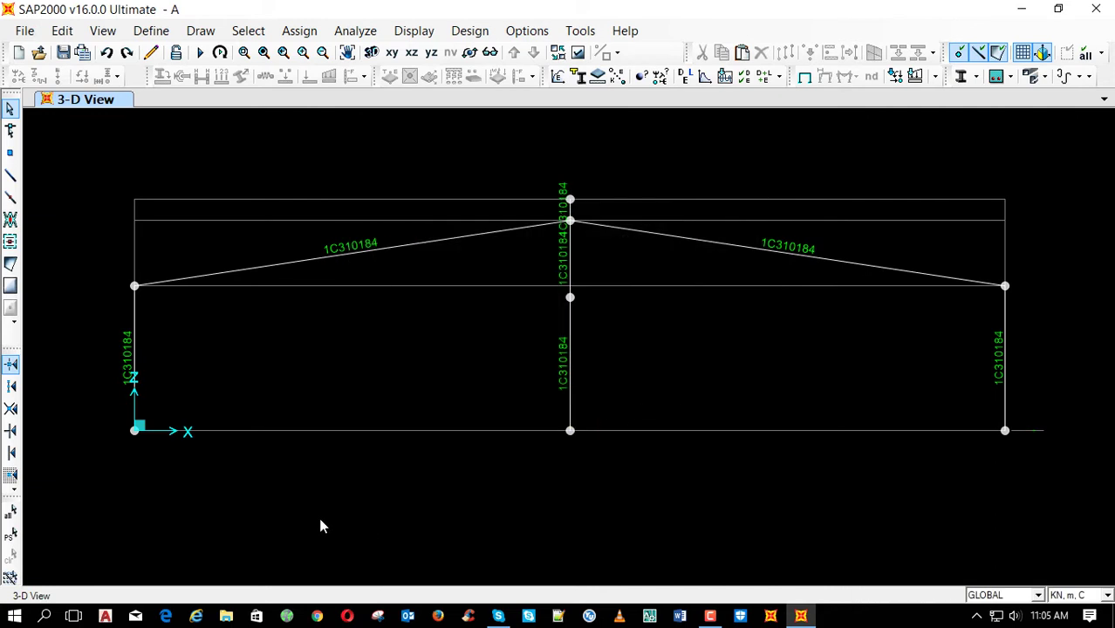
# Assign fixed restraints to the three column base joints
pyautogui.moveTo(96, 415); pyautogui.dragTo(1066, 494)
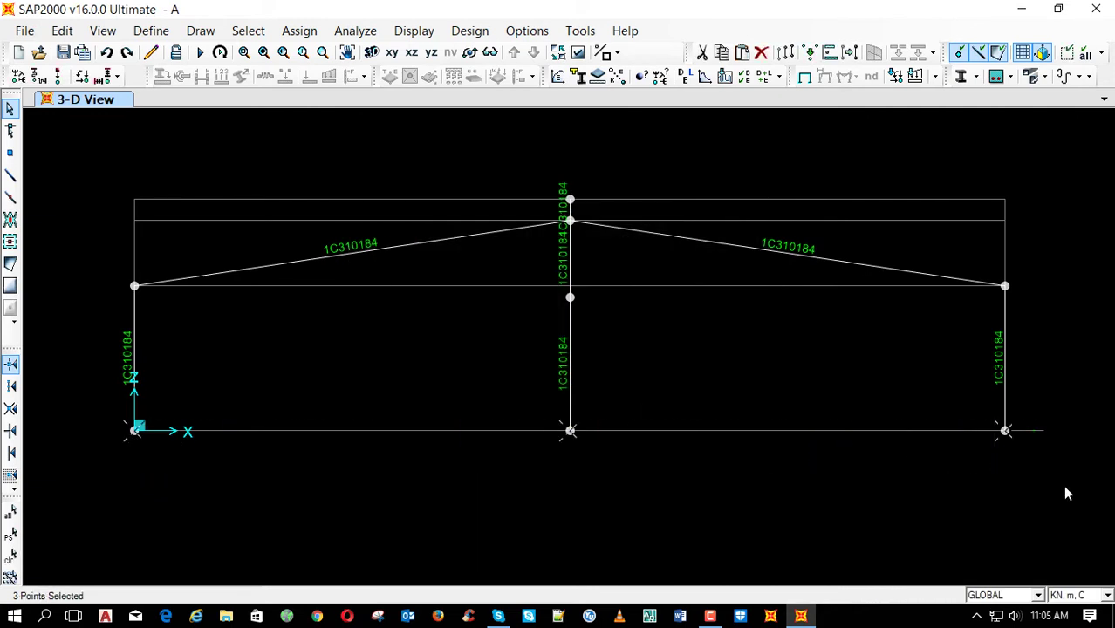
pyautogui.click(17, 76)
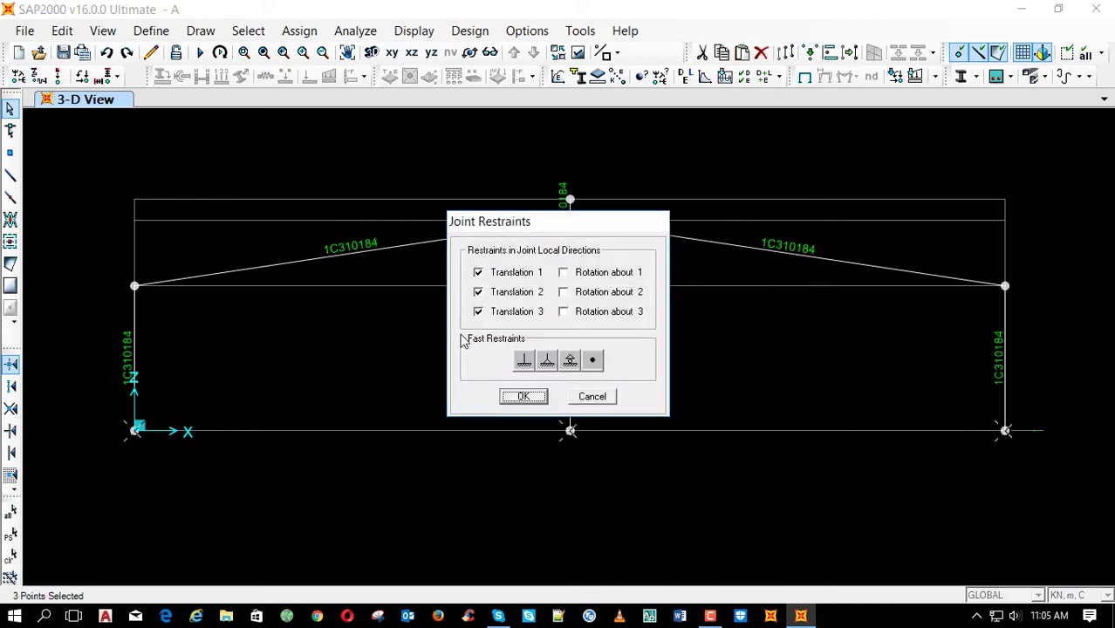
pyautogui.click(528, 361)
pyautogui.click(536, 398)
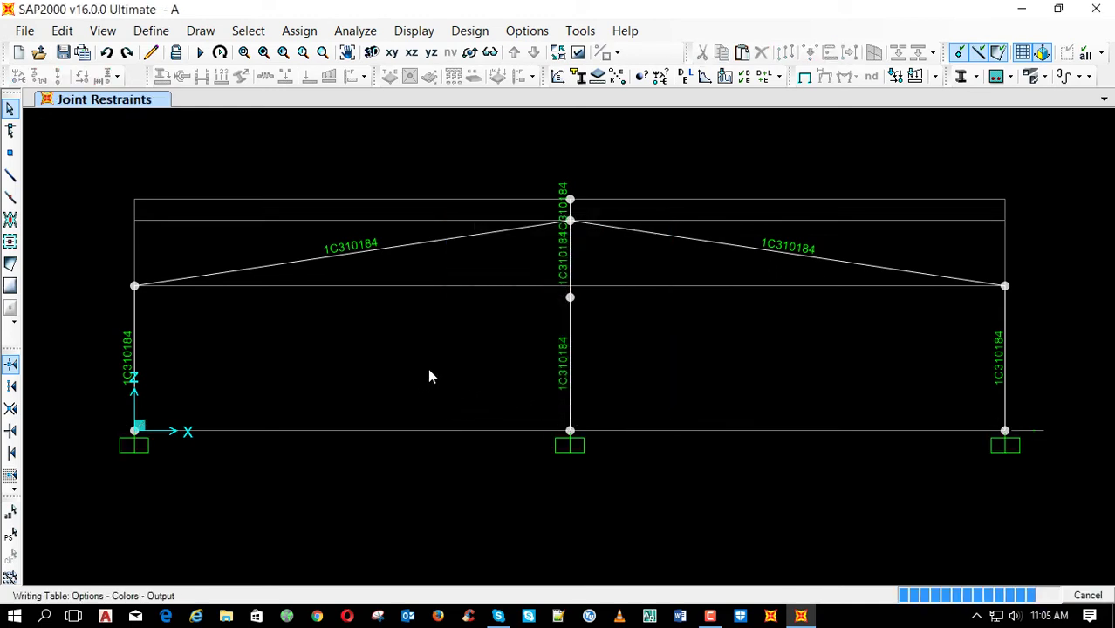
# Release Moment 22 (Minor) and Moment 33 (Major) at the start of the middle column's upper segment
pyautogui.click(570, 278)
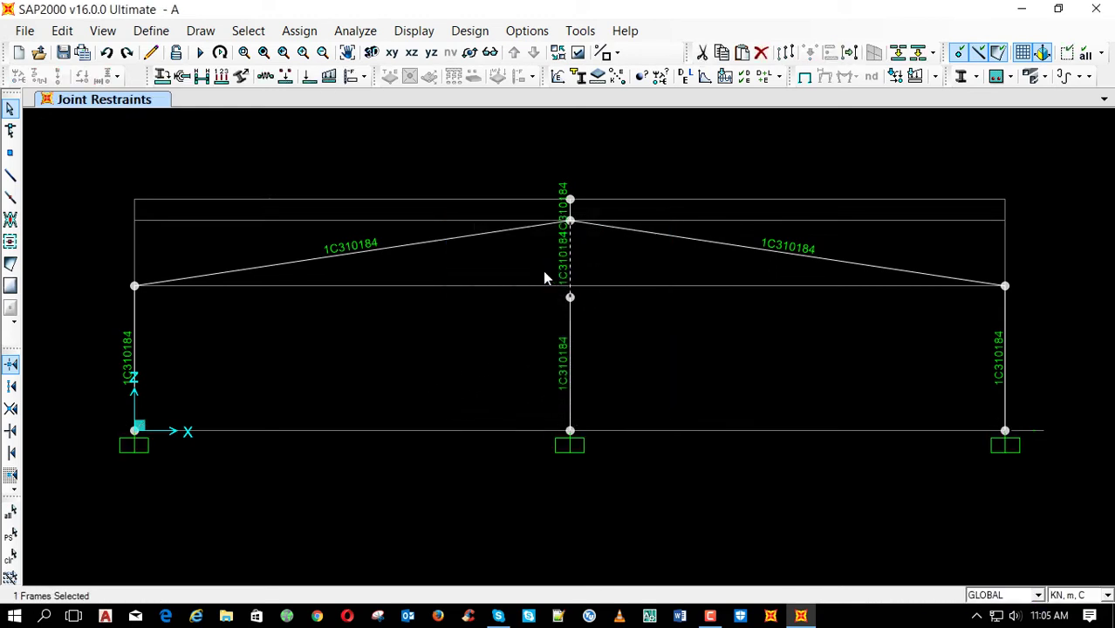
pyautogui.click(181, 76)
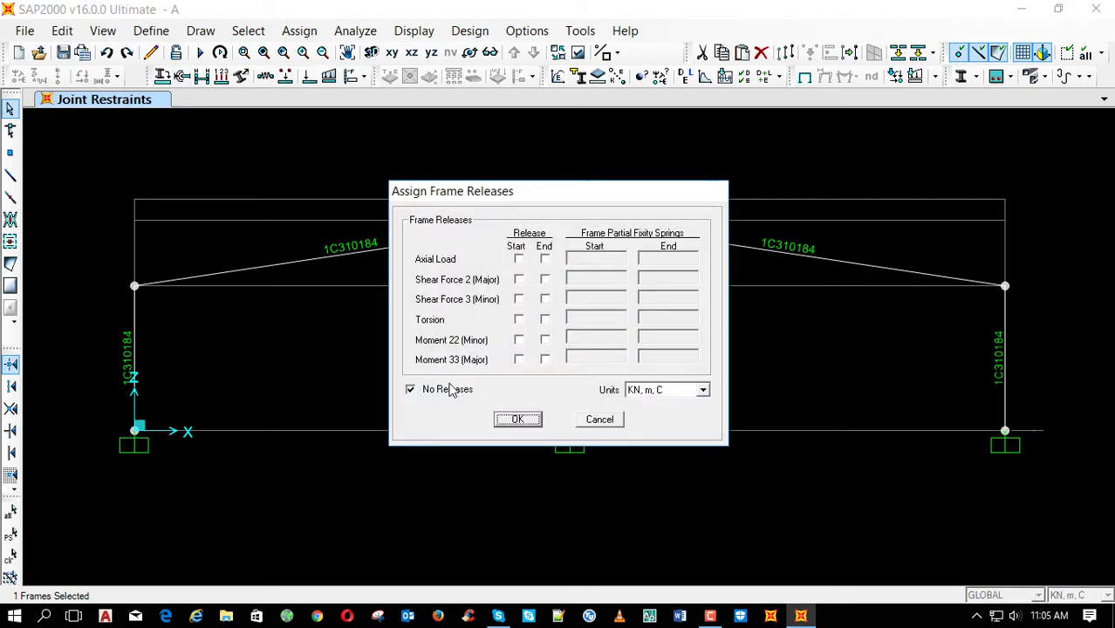
pyautogui.click(518, 358)
pyautogui.click(519, 340)
pyautogui.click(517, 420)
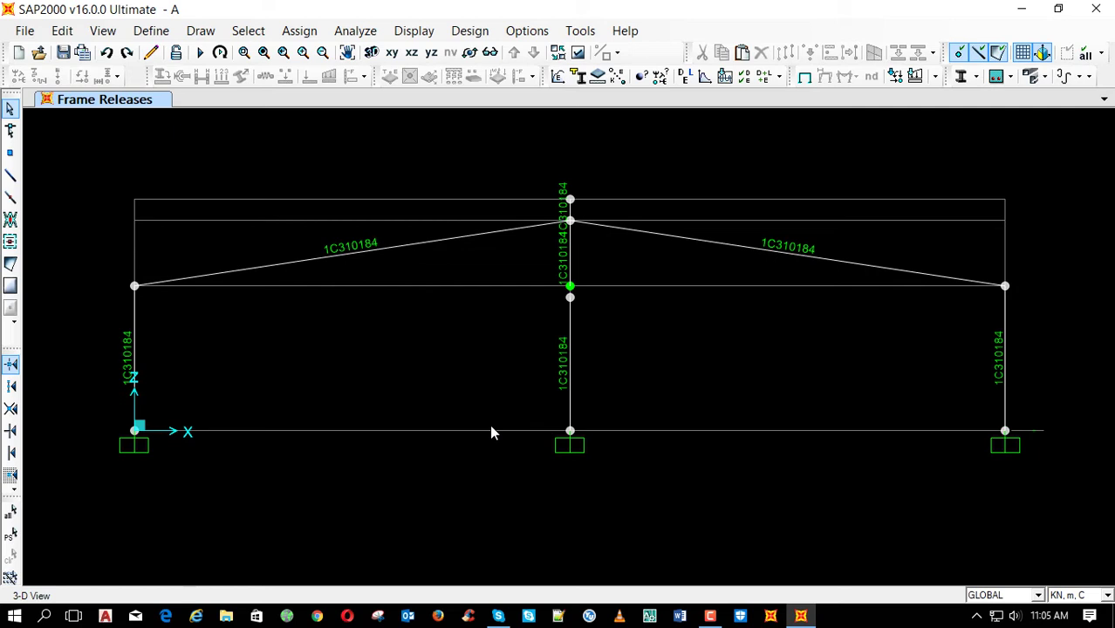
# Assign the CON40x30 section to the lower segment of the middle column
pyautogui.click(567, 374)
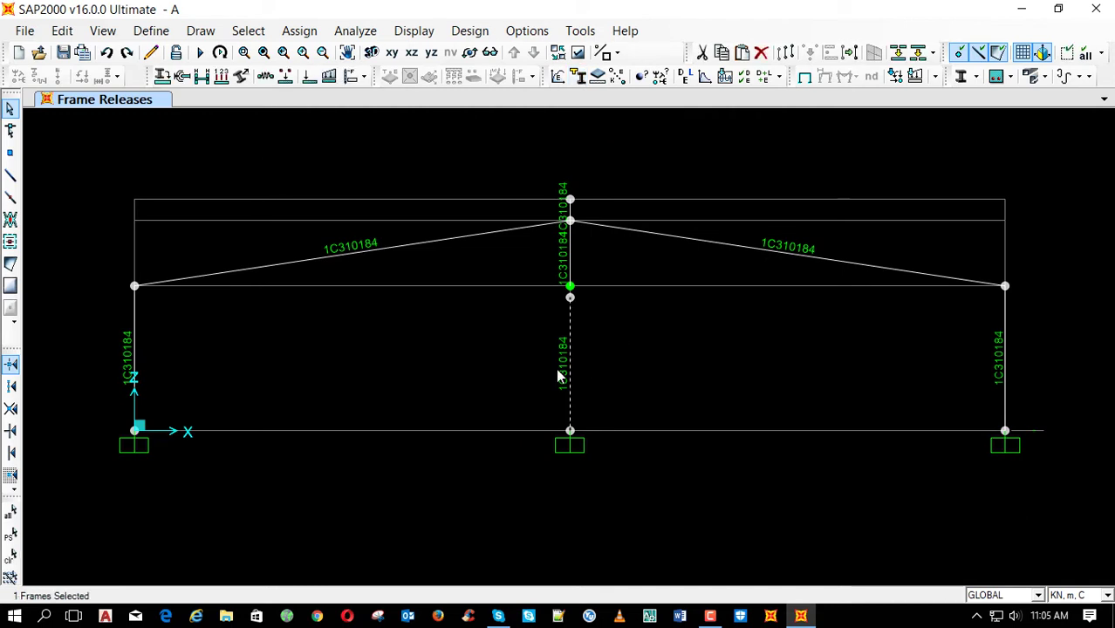
pyautogui.click(162, 76)
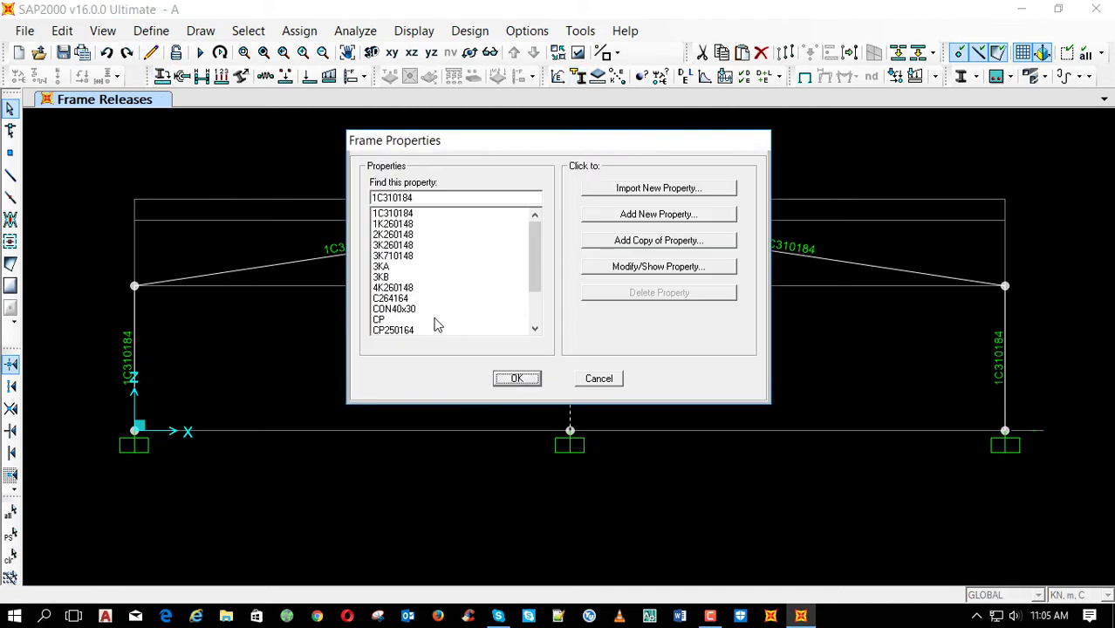
pyautogui.click(435, 310)
pyautogui.click(515, 378)
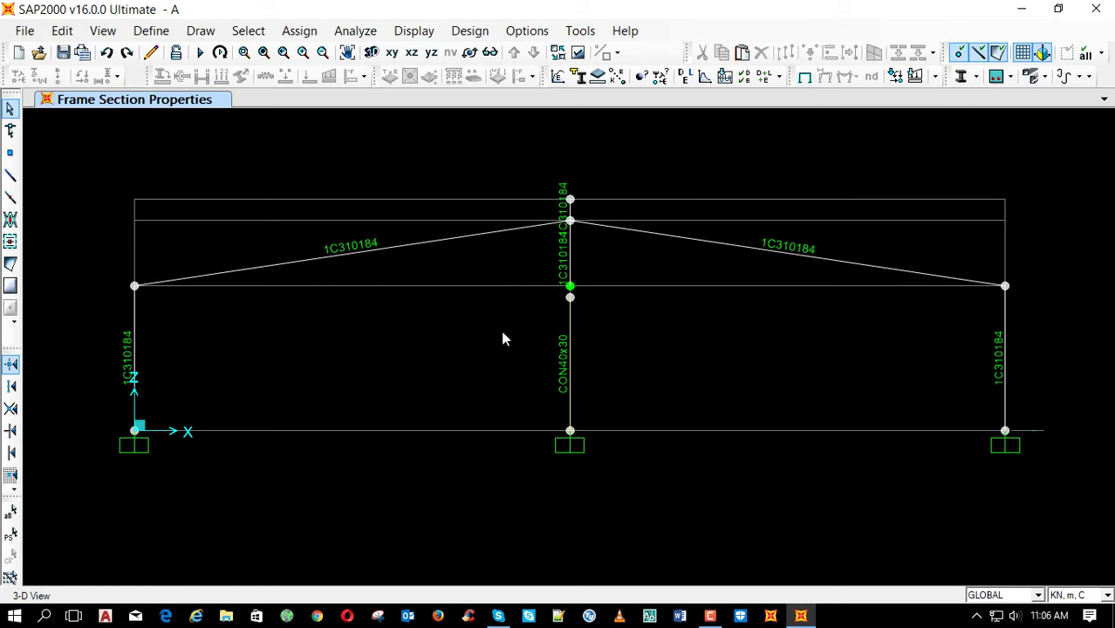
# Add a copy of the CON40x30 frame section and name it CON85x40
pyautogui.click(581, 76)
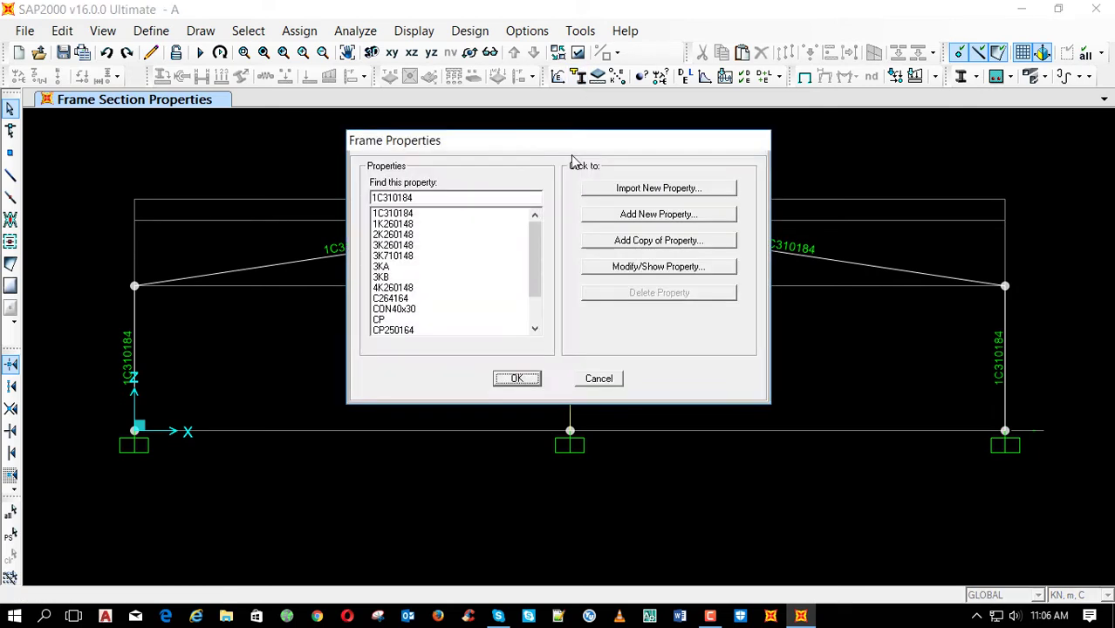
pyautogui.click(429, 309)
pyautogui.scroll(-2, 456, 290)
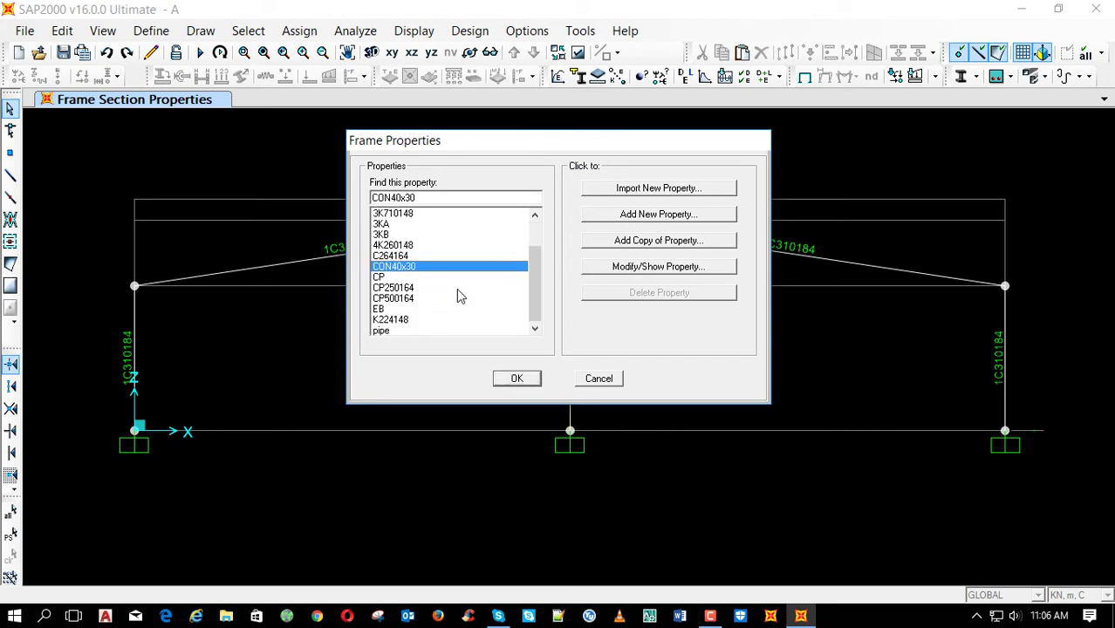
pyautogui.scroll(2, 463, 293)
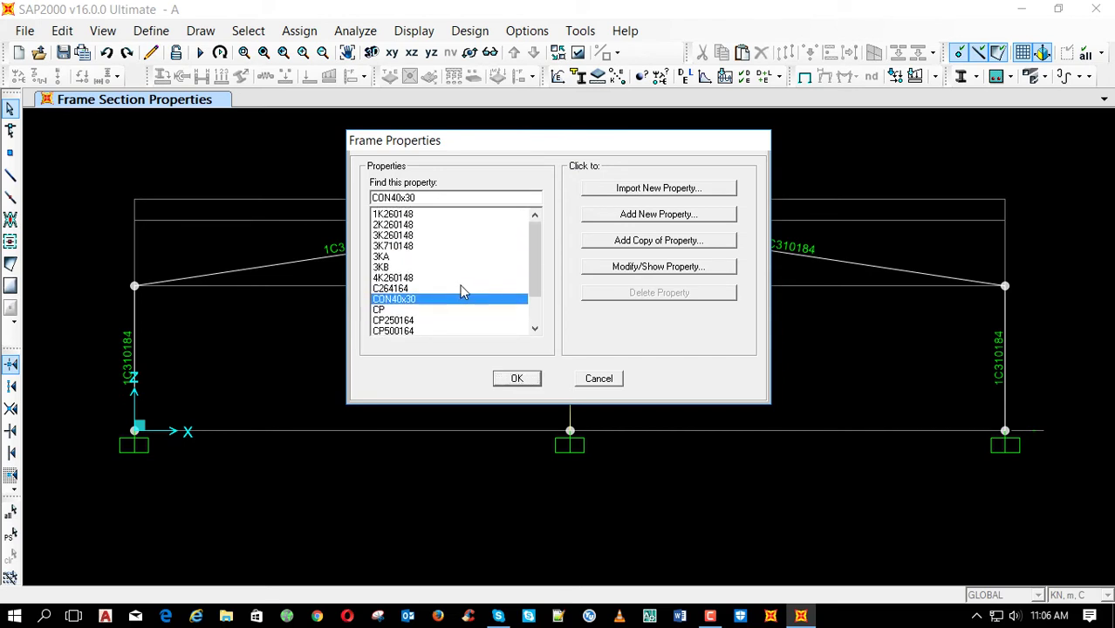
pyautogui.scroll(-2, 471, 277)
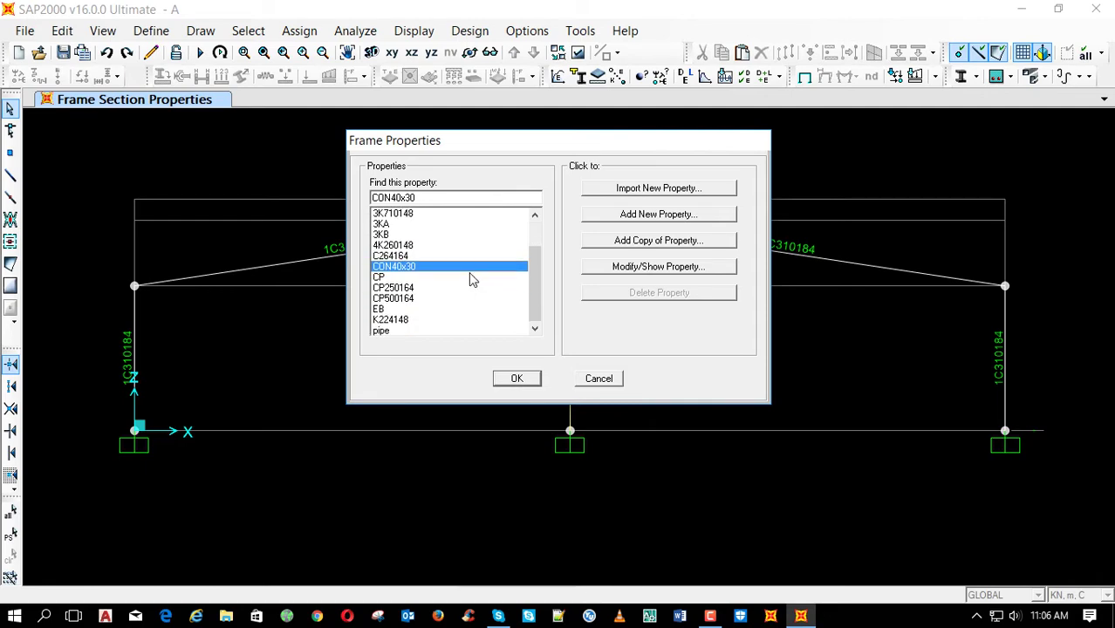
pyautogui.scroll(2, 476, 277)
pyautogui.click(611, 244)
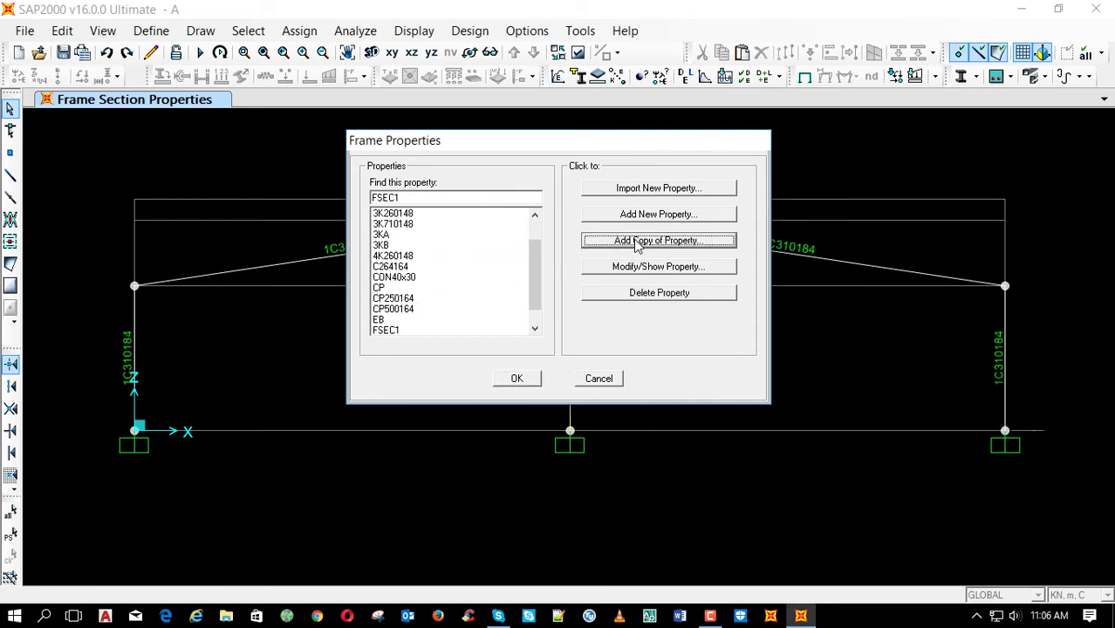
pyautogui.moveTo(599, 175); pyautogui.dragTo(551, 179)
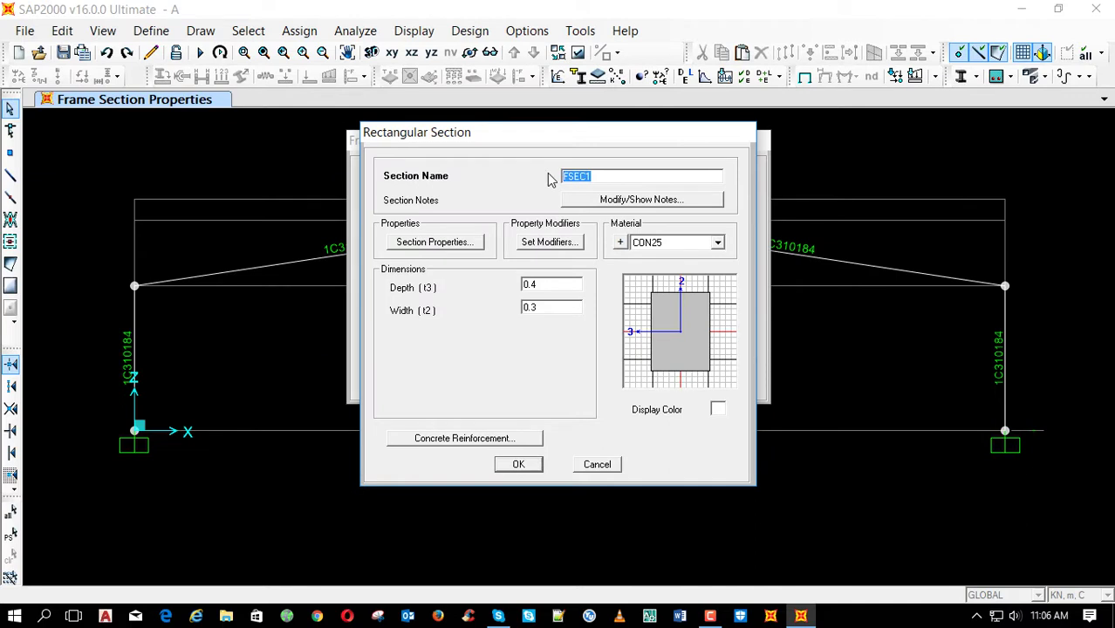
pyautogui.write('CON')
pyautogui.write('85X')
pyautogui.press('BackSpace')
pyautogui.write('x40')
# Set the CON85x40 section's depth to 0.85 m and its width to 0.4 m
pyautogui.doubleClick(533, 285)
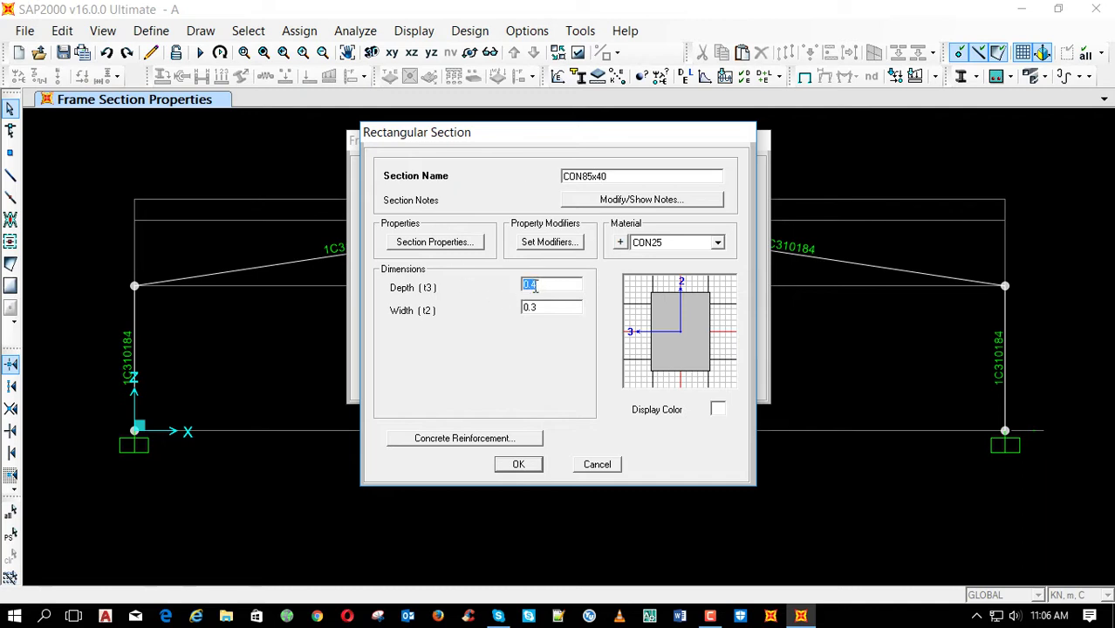
pyautogui.write('0.85')
pyautogui.doubleClick(538, 308)
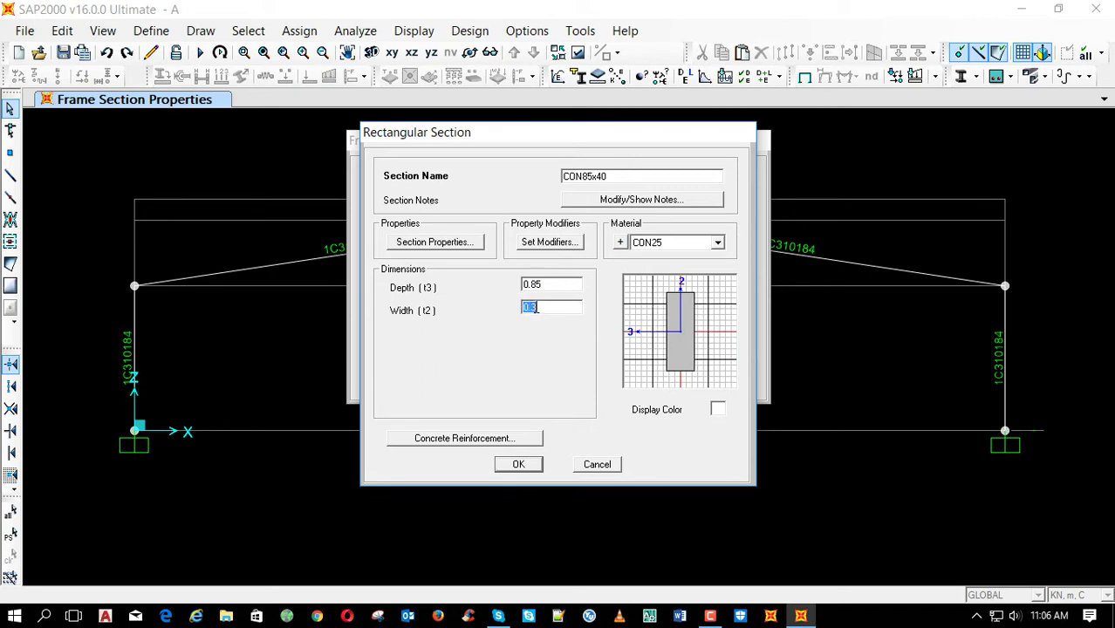
pyautogui.click(534, 309)
pyautogui.press('BackSpace')
pyautogui.write('4')
pyautogui.click(530, 465)
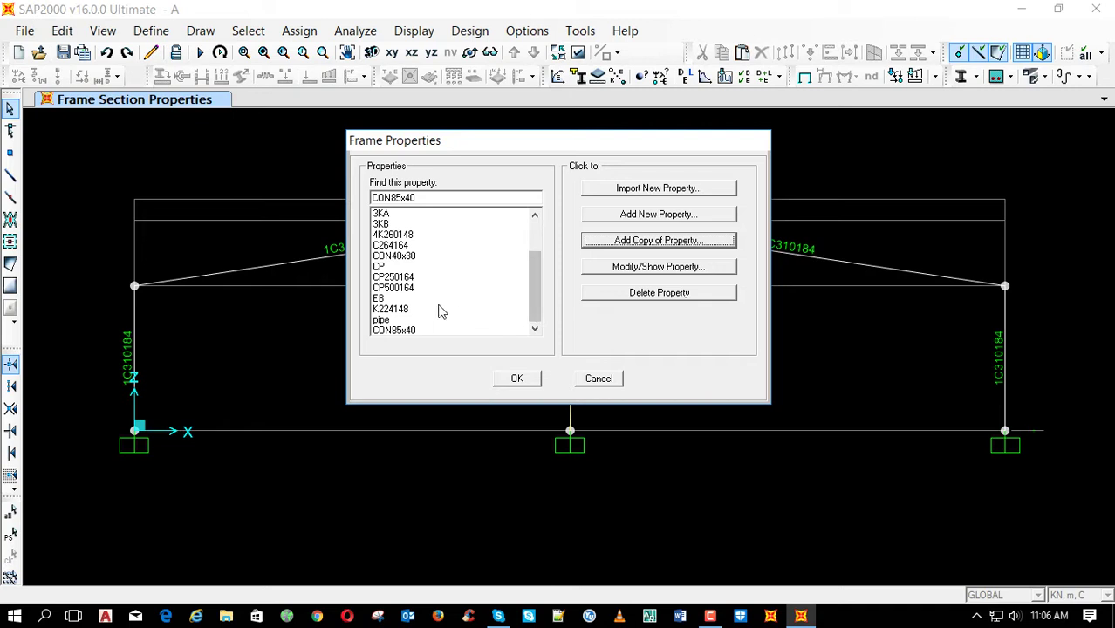
# Modify the CON40x30 frame section to a depth of 0.45 m and a width of 0.4 m
pyautogui.click(425, 260)
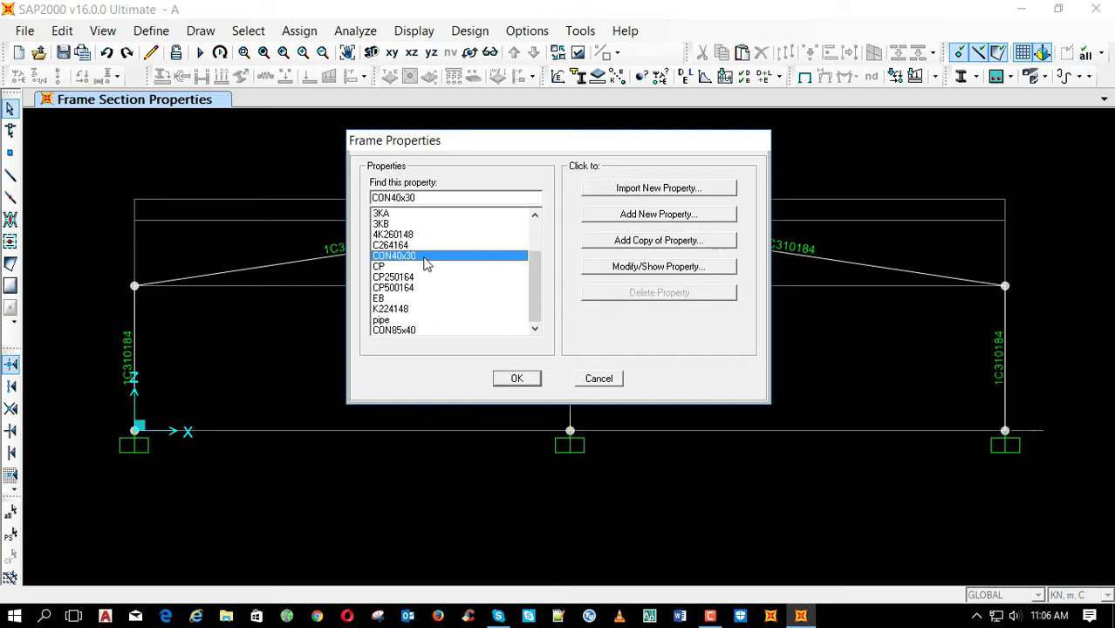
pyautogui.click(643, 265)
pyautogui.doubleClick(561, 284)
pyautogui.click(561, 285)
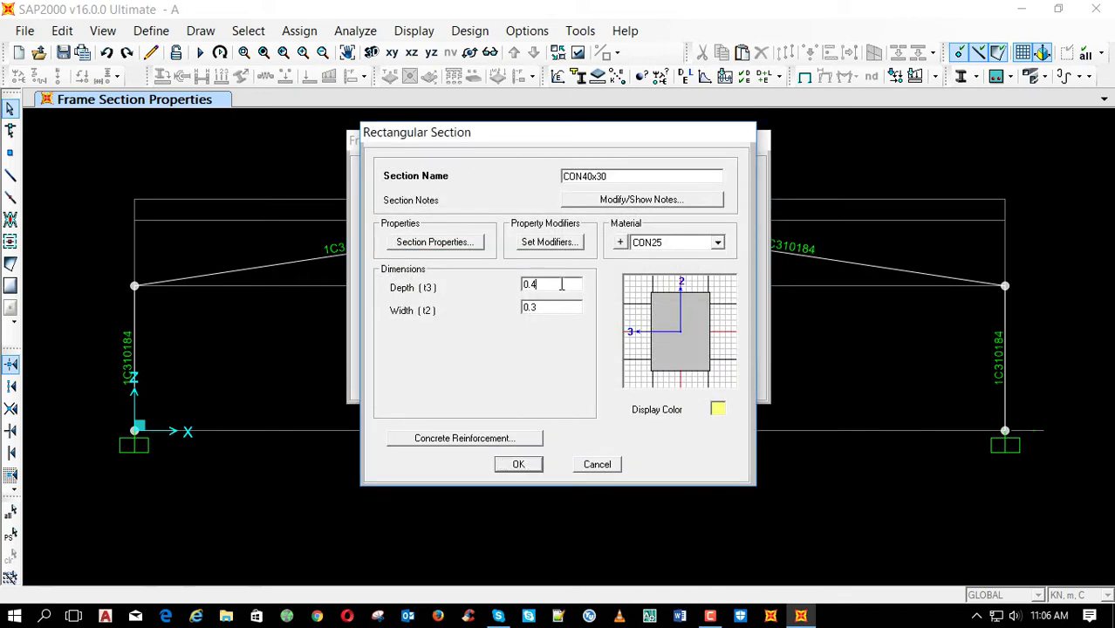
pyautogui.write('5')
pyautogui.doubleClick(532, 308)
pyautogui.write('0.4')
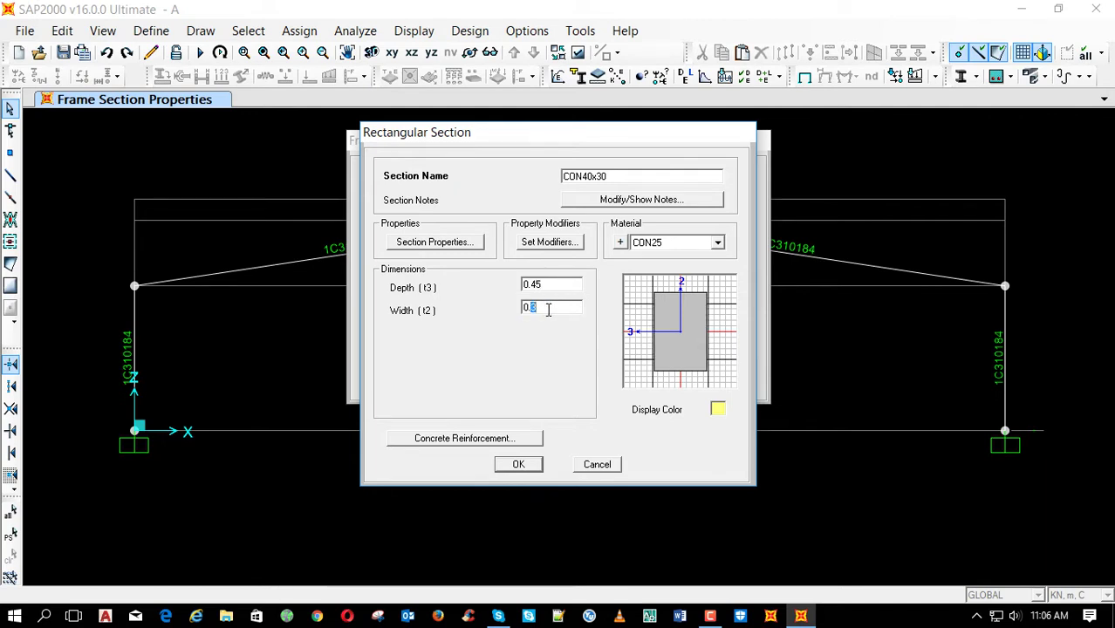
# Rename the CON40x30 section as CON45x40 and accept the frame property changes
pyautogui.click(588, 178)
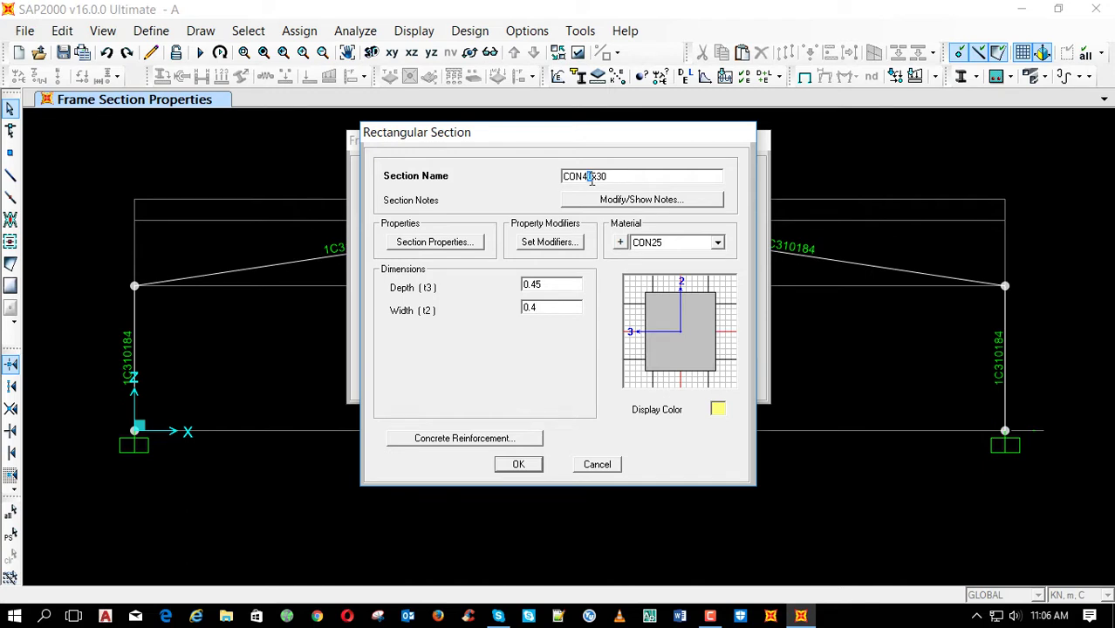
pyautogui.press('BackSpace')
pyautogui.write('5')
pyautogui.hotkey('shift', 'Left')
pyautogui.hotkey('shift', 'Left')
pyautogui.write('40')
pyautogui.click(526, 466)
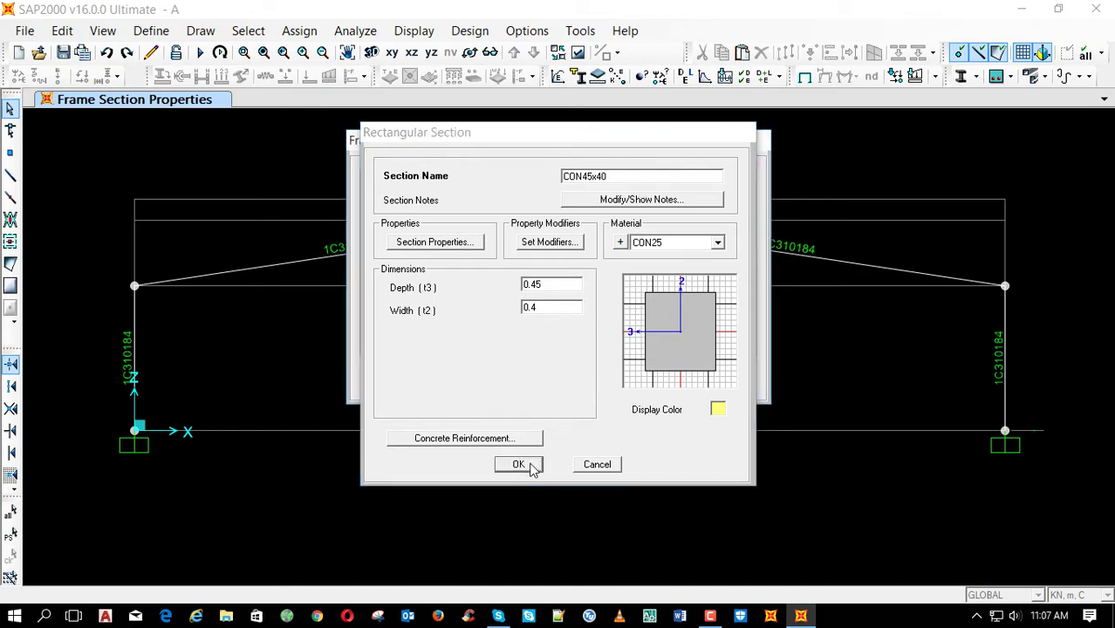
pyautogui.click(526, 390)
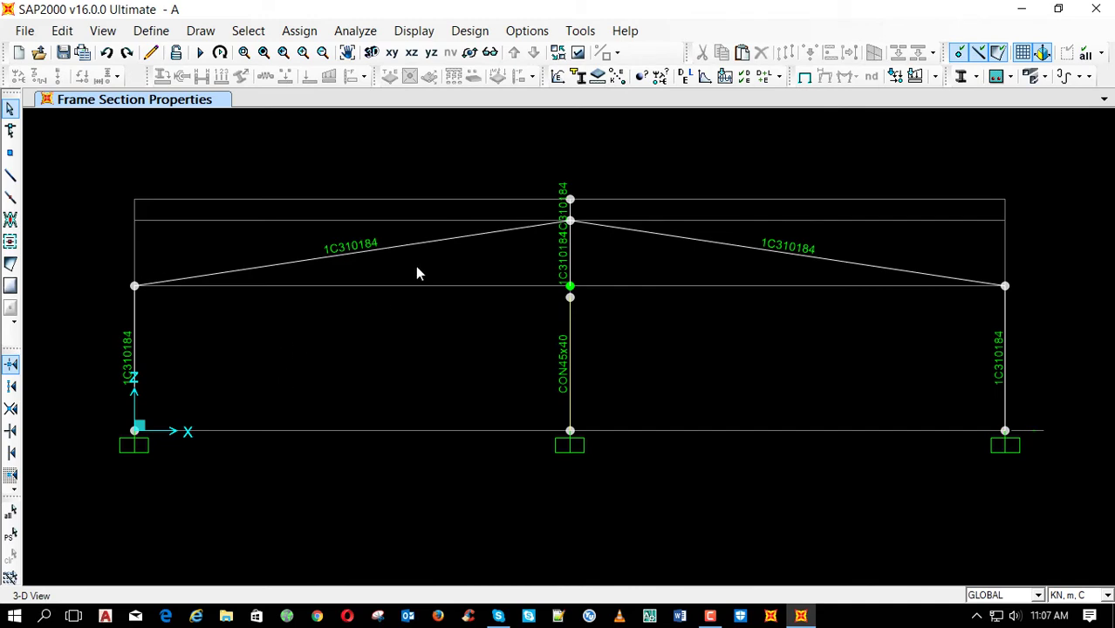
# Add a new nonprismatic frame section and name it CON
pyautogui.click(580, 77)
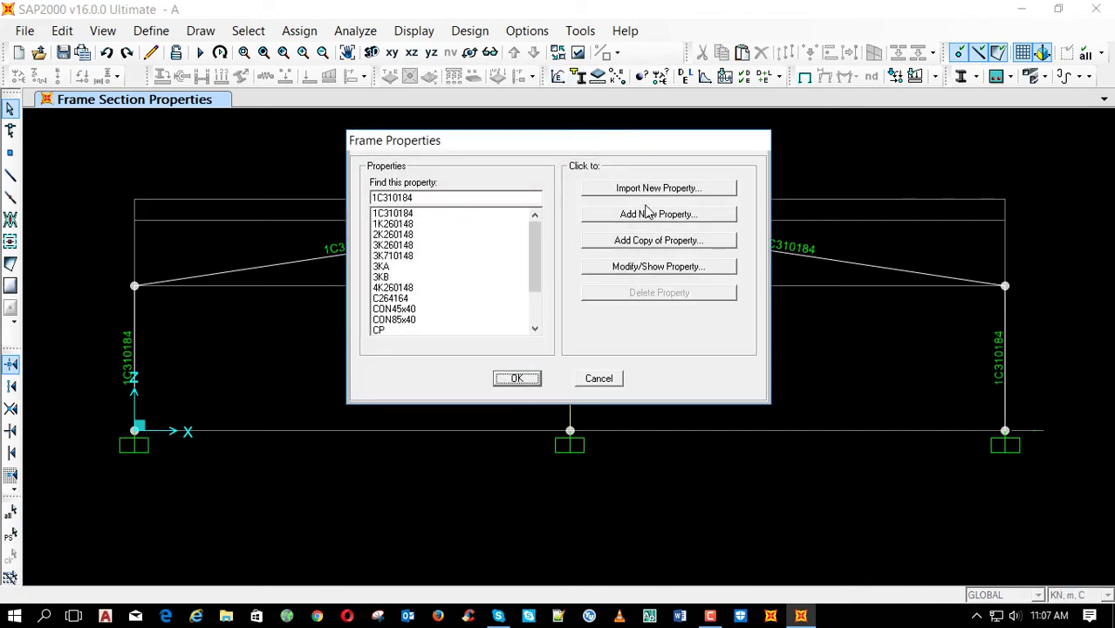
pyautogui.click(647, 213)
pyautogui.click(633, 157)
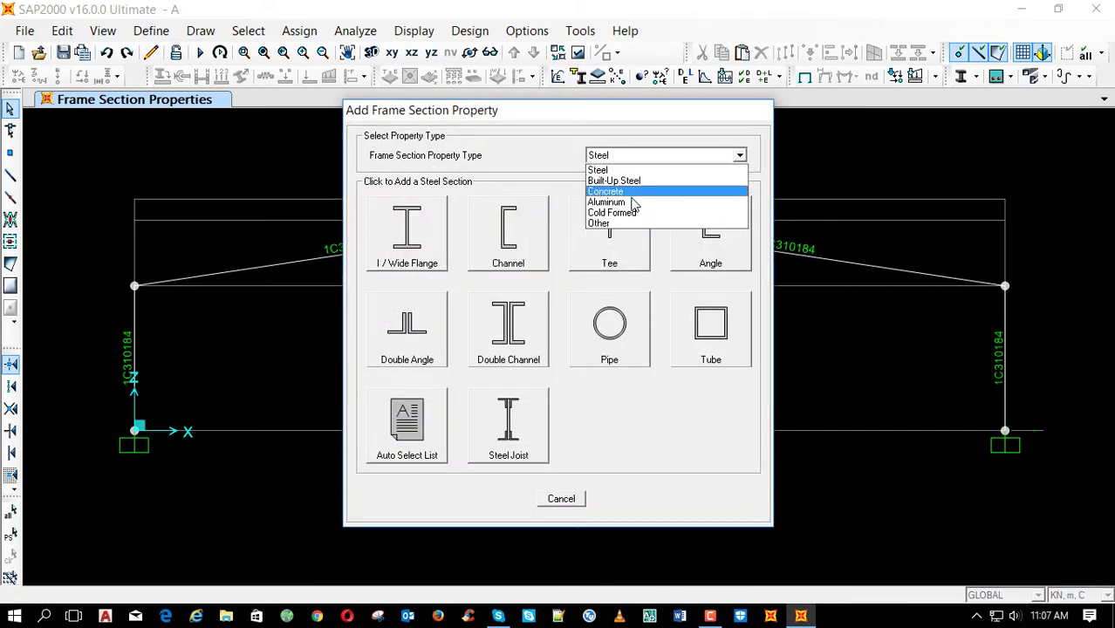
pyautogui.click(629, 223)
pyautogui.click(508, 254)
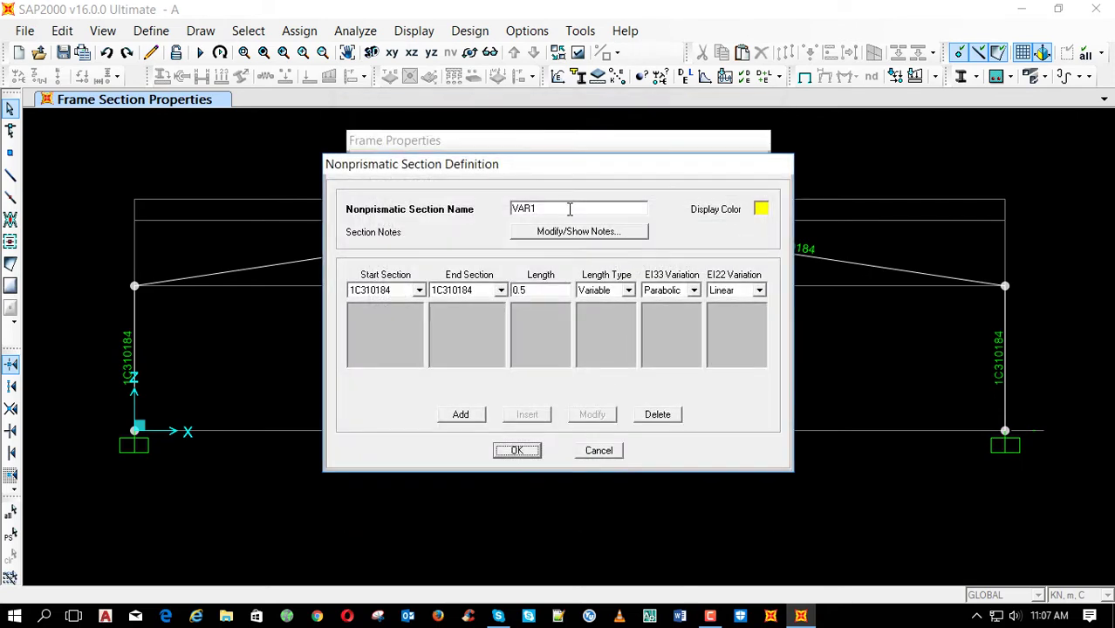
pyautogui.moveTo(570, 209); pyautogui.dragTo(486, 209)
pyautogui.write('c')
pyautogui.press('BackSpace')
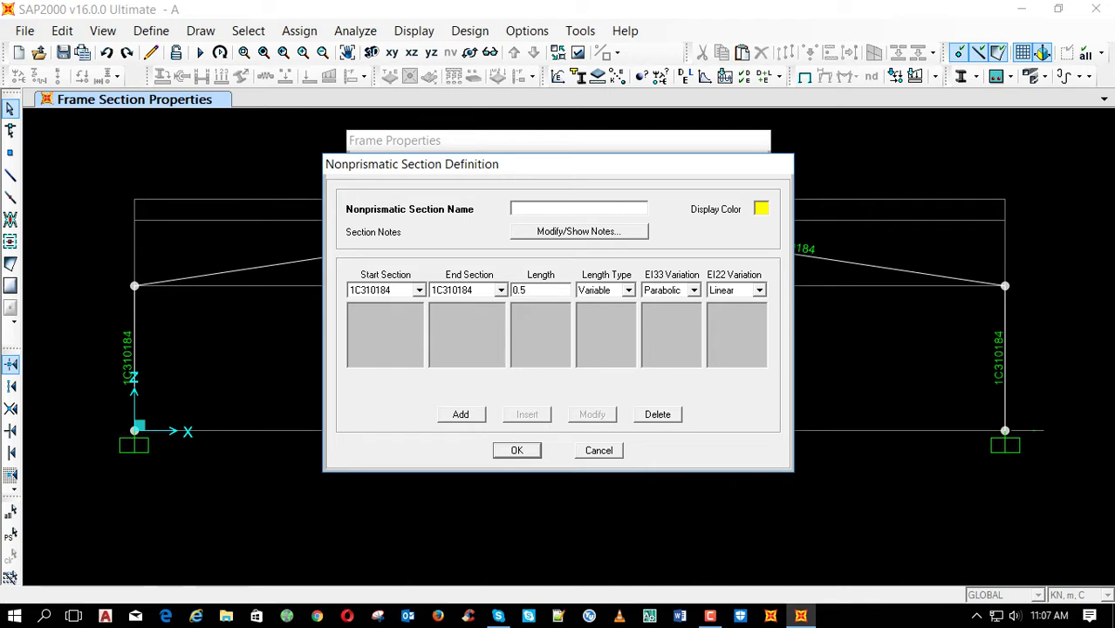
pyautogui.write('CON')
# Add a first segment to CON from CON45x40 to CON45x40, with variable length 0.8 and parabolic EI22 variation
pyautogui.click(398, 293)
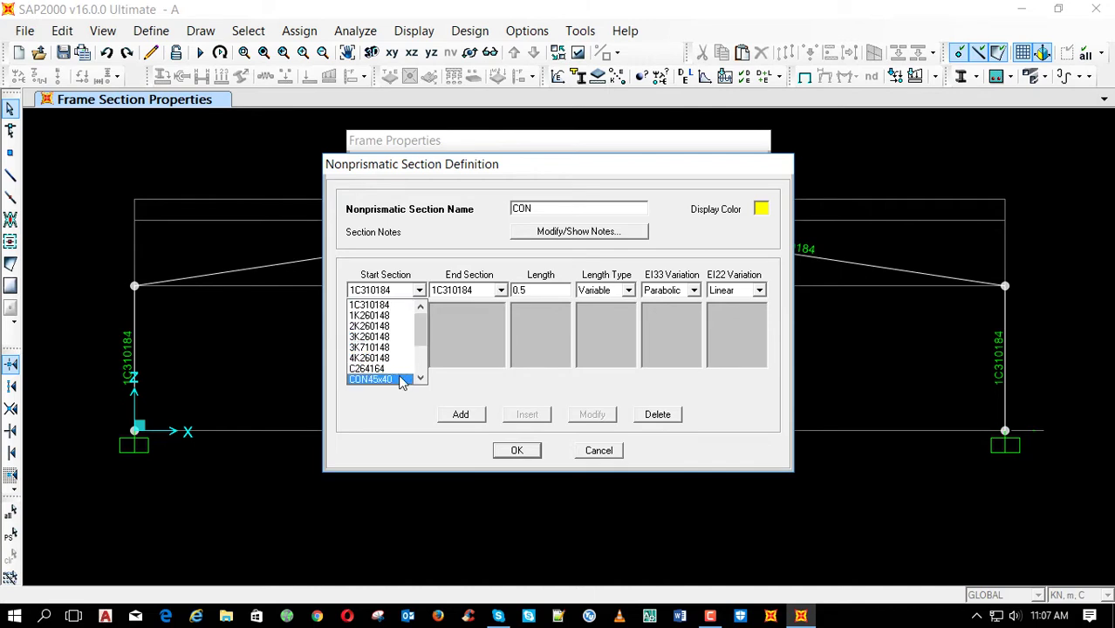
pyautogui.click(502, 290)
pyautogui.click(481, 381)
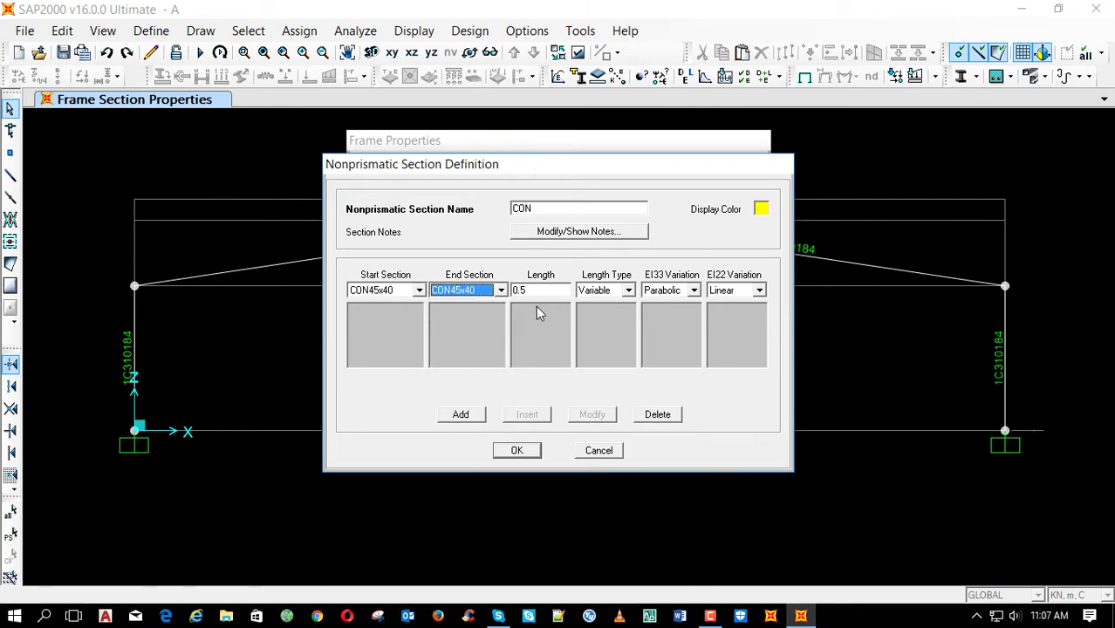
pyautogui.doubleClick(548, 290)
pyautogui.write('0.8')
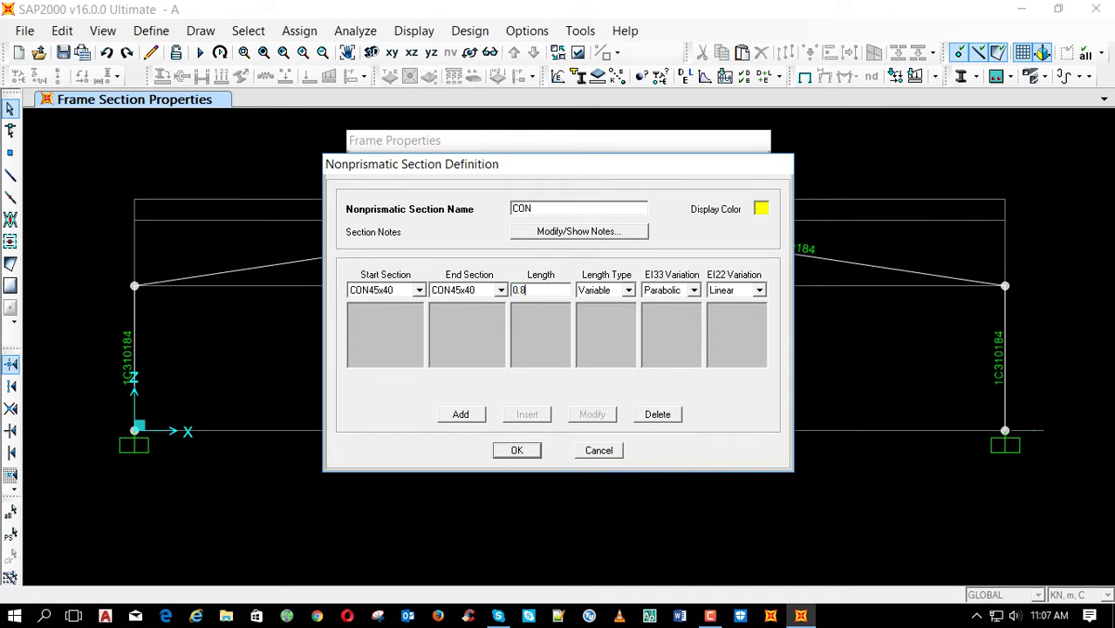
pyautogui.click(759, 289)
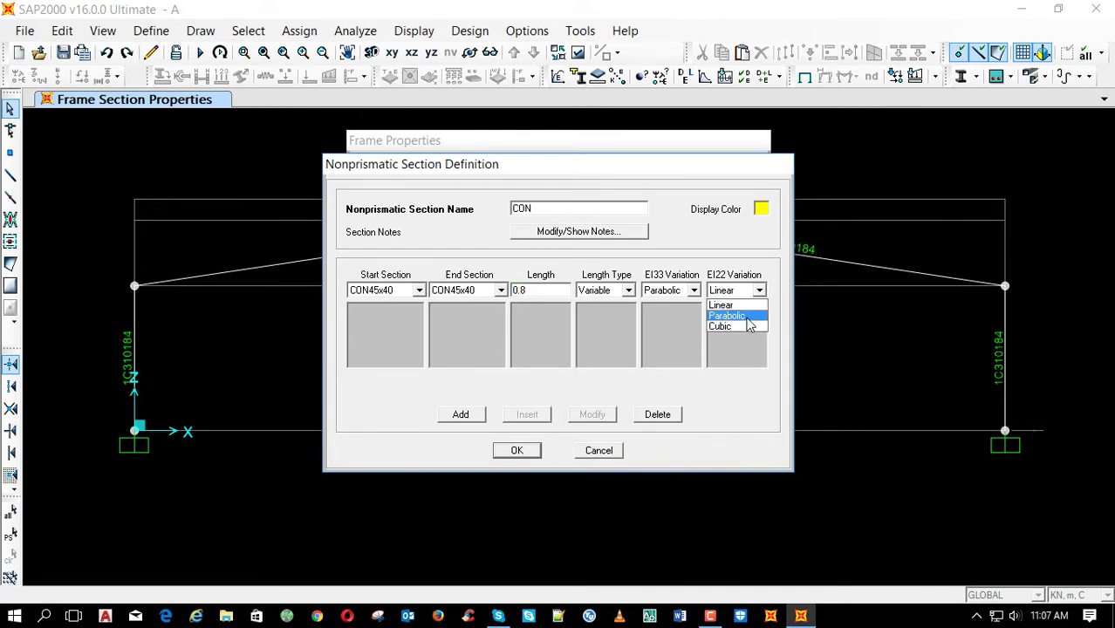
pyautogui.click(748, 320)
pyautogui.click(461, 414)
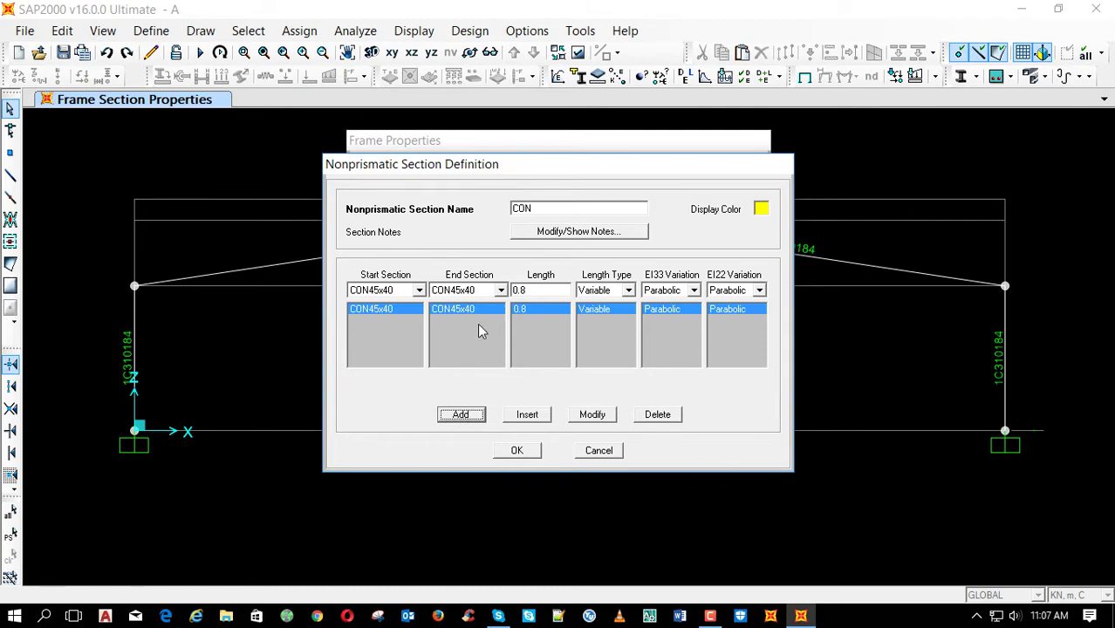
# Add a second segment to CON from CON45x40 to CON85x40 with a variable length of 0.1
pyautogui.click(502, 290)
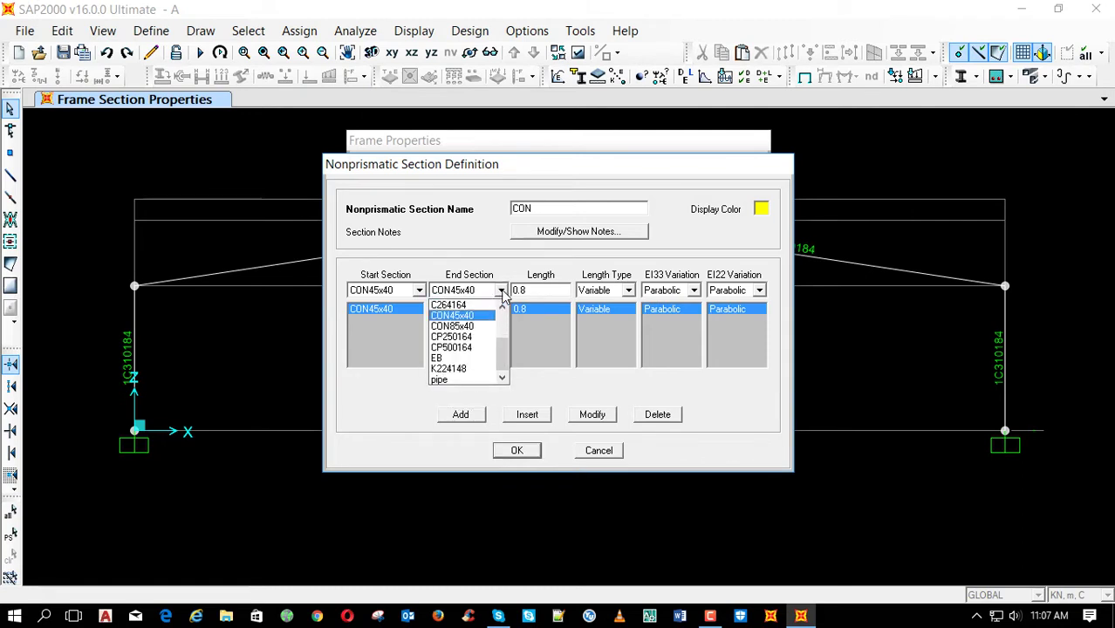
pyautogui.click(489, 326)
pyautogui.click(538, 292)
pyautogui.write('0.1')
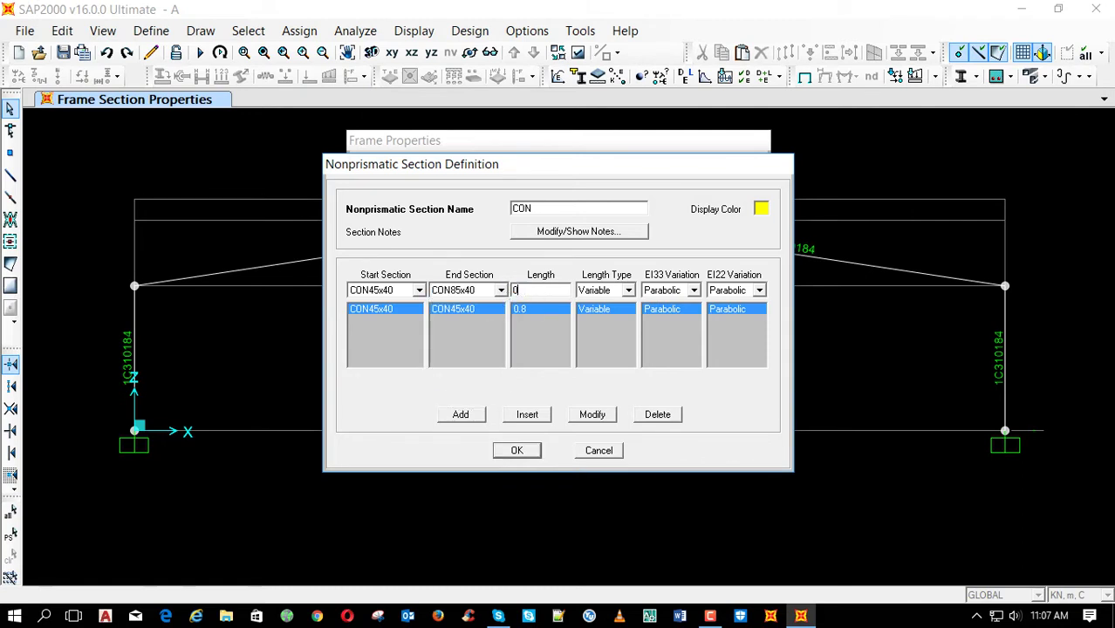
pyautogui.click(461, 414)
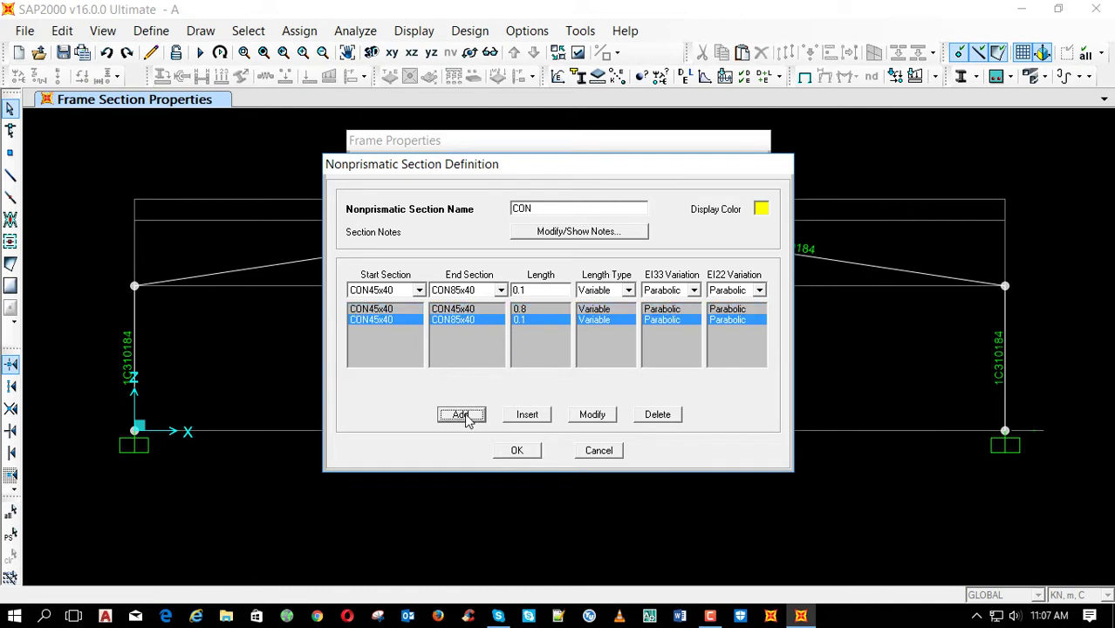
# Add a third segment to CON from CON85x40 to CON85x40 with length 0.1, and accept the section definition
pyautogui.click(402, 294)
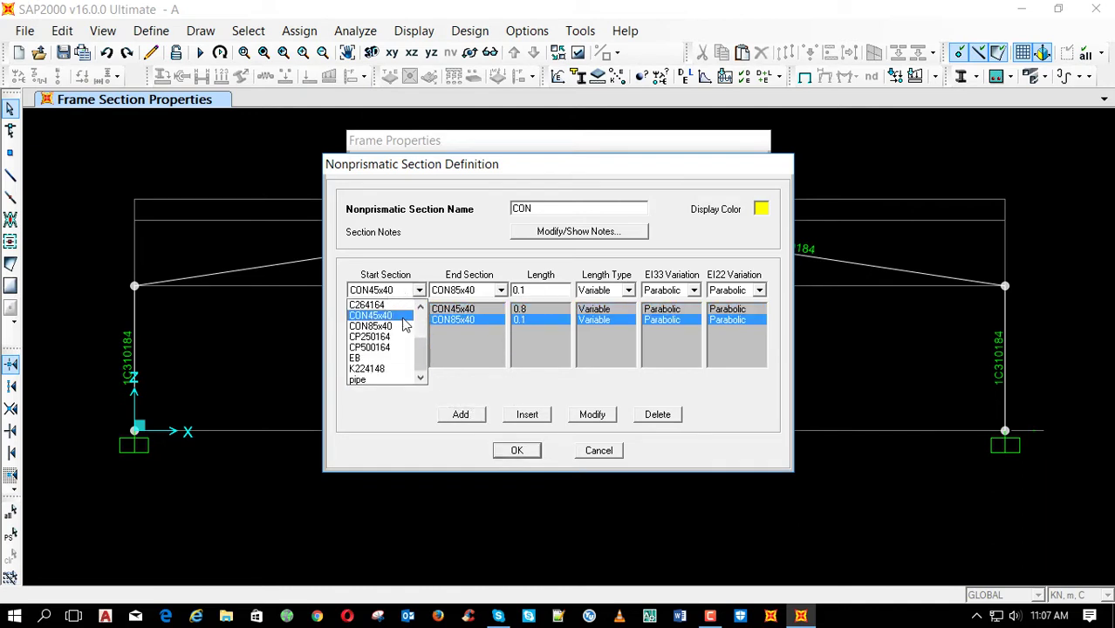
pyautogui.click(403, 325)
pyautogui.click(463, 415)
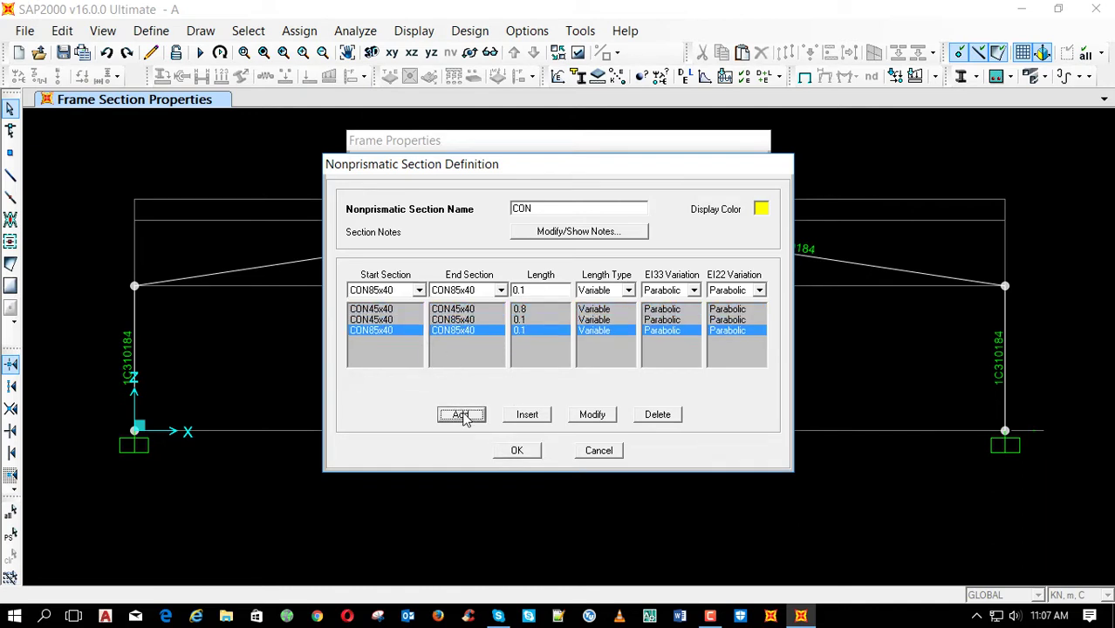
pyautogui.click(515, 450)
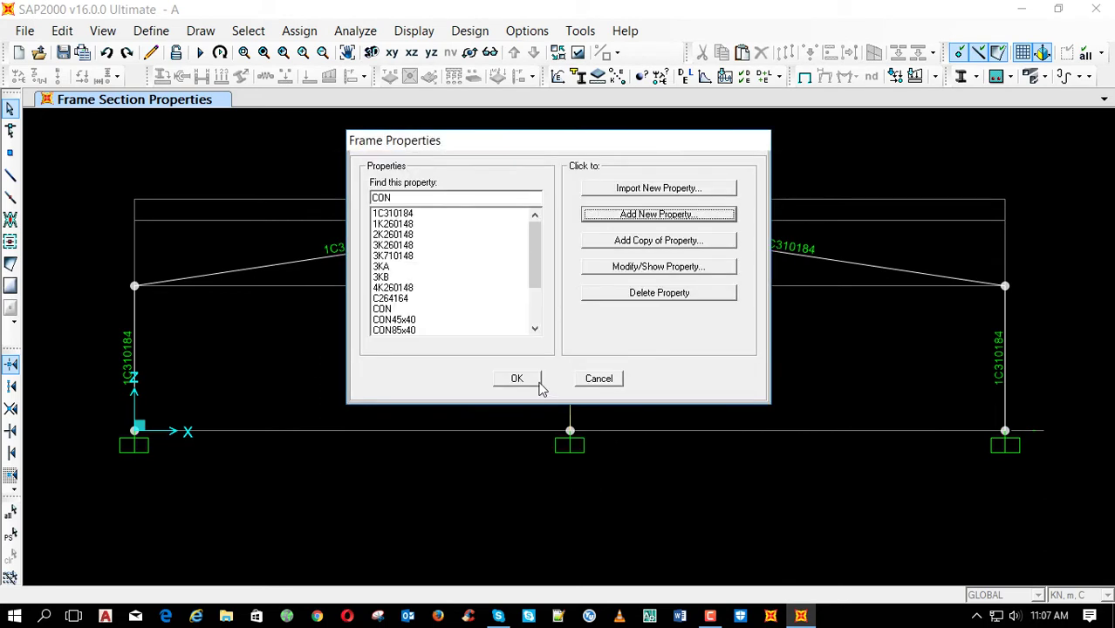
pyautogui.click(530, 388)
# Assign the nonprismatic CON section to the two outer columns
pyautogui.moveTo(214, 375); pyautogui.dragTo(101, 390)
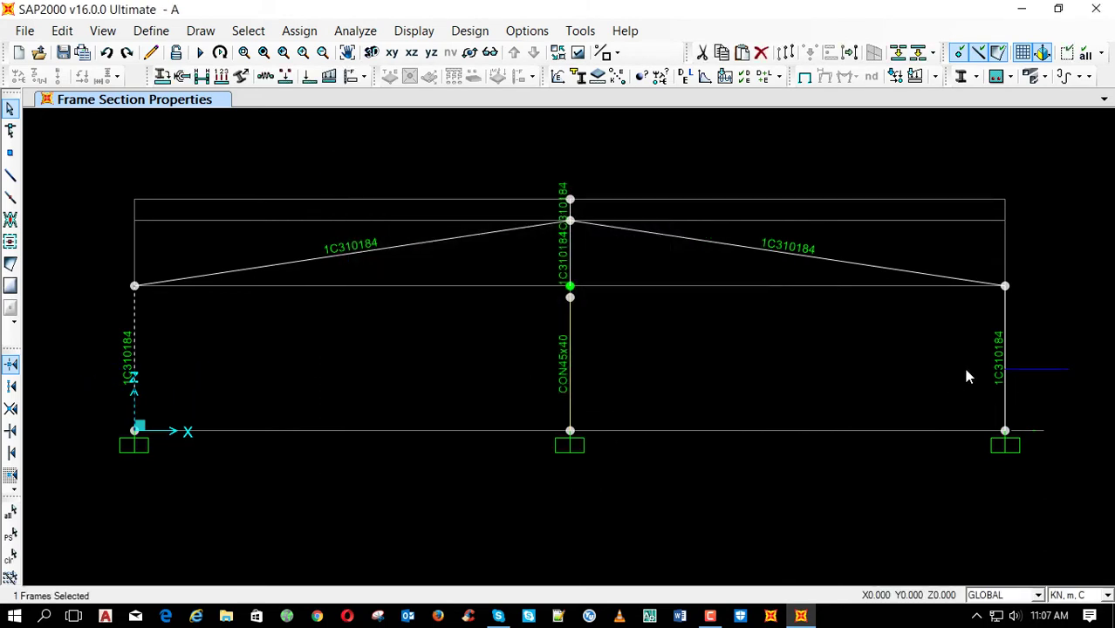
pyautogui.click(1005, 371)
pyautogui.click(164, 98)
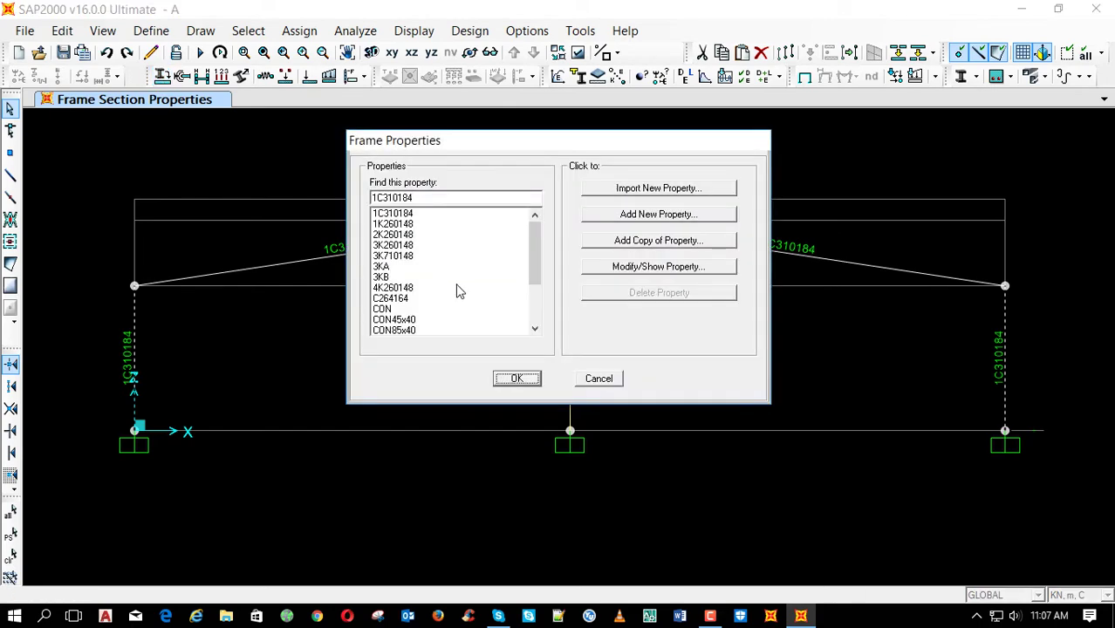
pyautogui.click(406, 309)
pyautogui.click(513, 471)
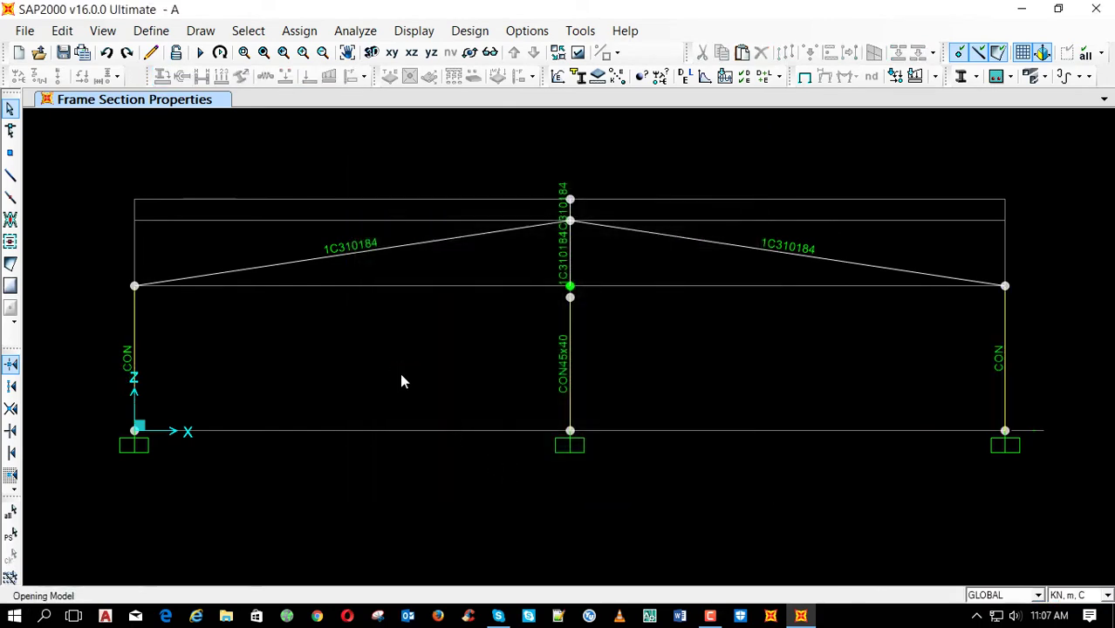
# Replicate the middle column's upper segment below the ridge once, linearly, with dx of 1.5 m
pyautogui.click(570, 262)
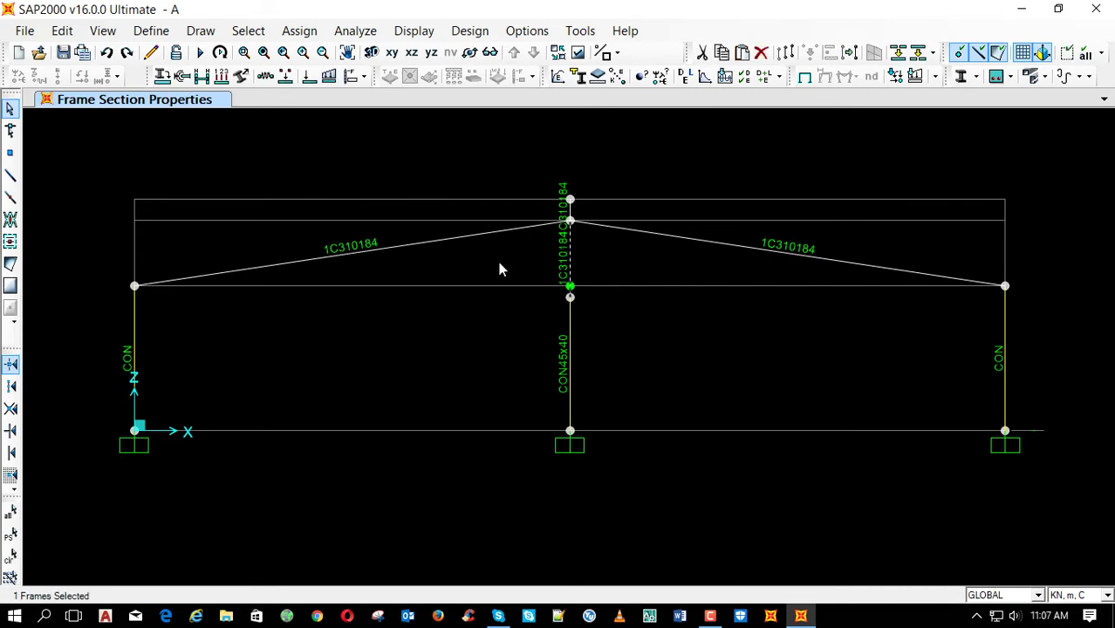
pyautogui.hotkey('ctrl', 'r')
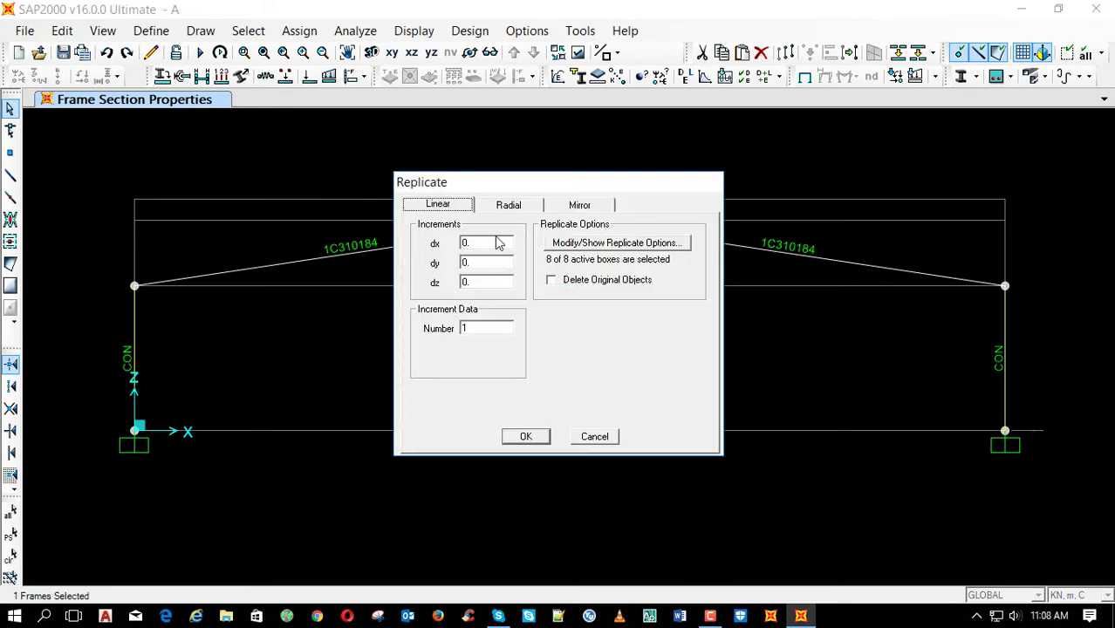
pyautogui.click(497, 245)
pyautogui.write('1.5')
pyautogui.click(515, 434)
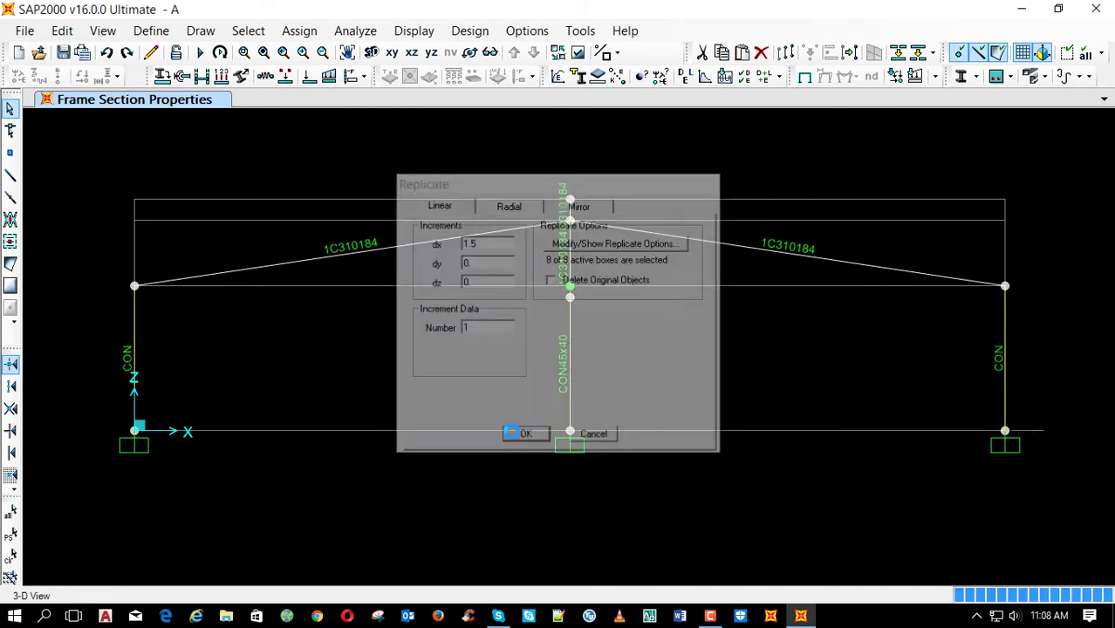
# Replicate the same upper segment of the middle column once with dx of -1.5 m
pyautogui.click(550, 249)
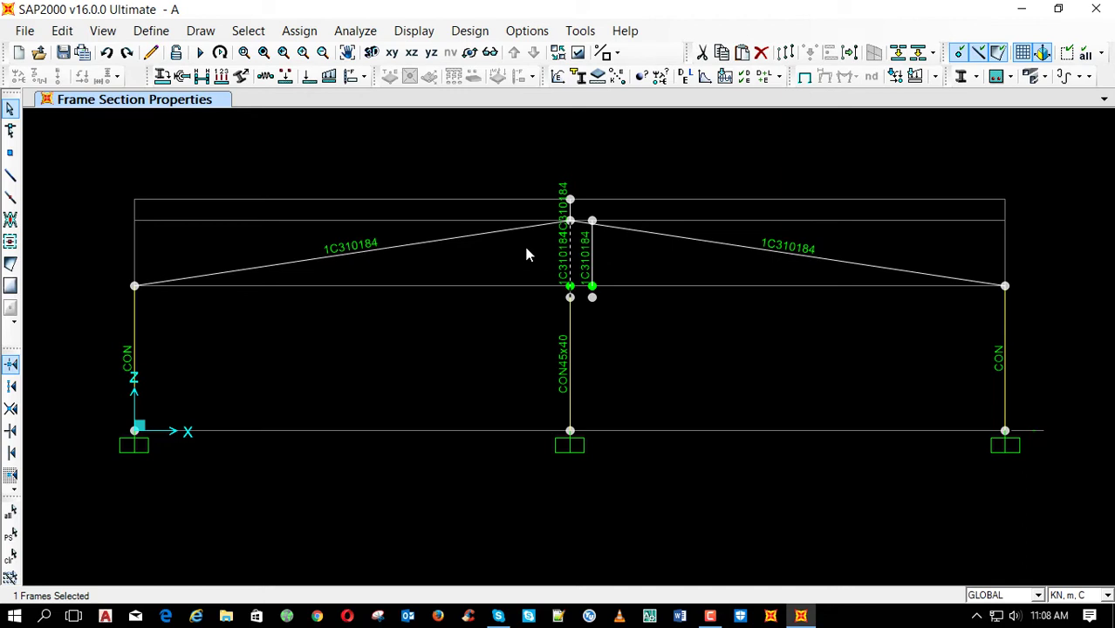
pyautogui.hotkey('ctrl', 'r')
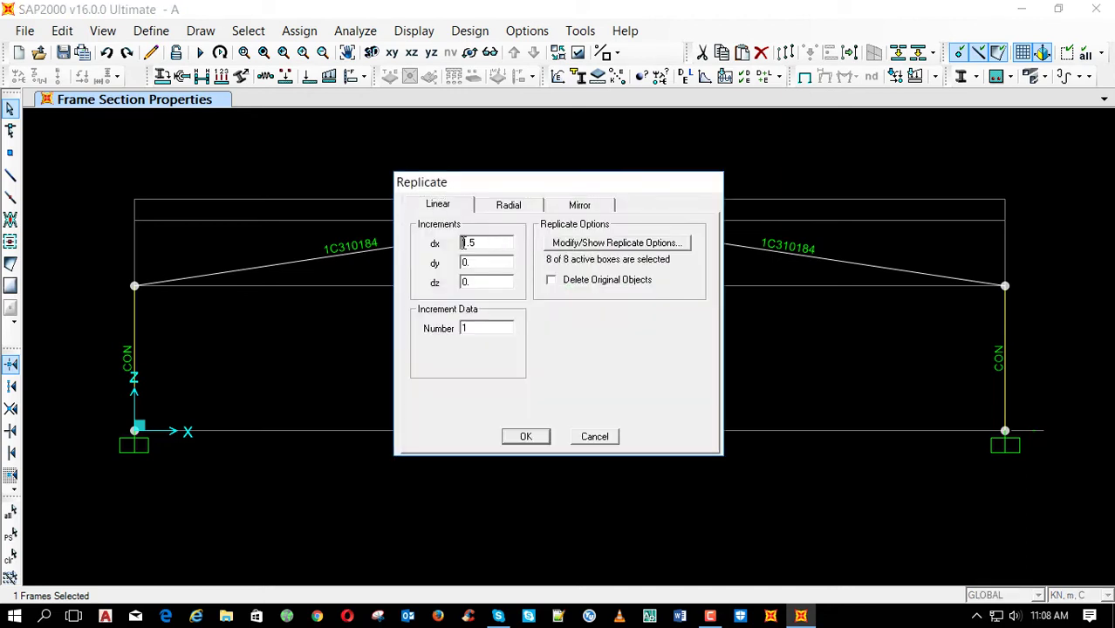
pyautogui.write('-')
pyautogui.click(526, 436)
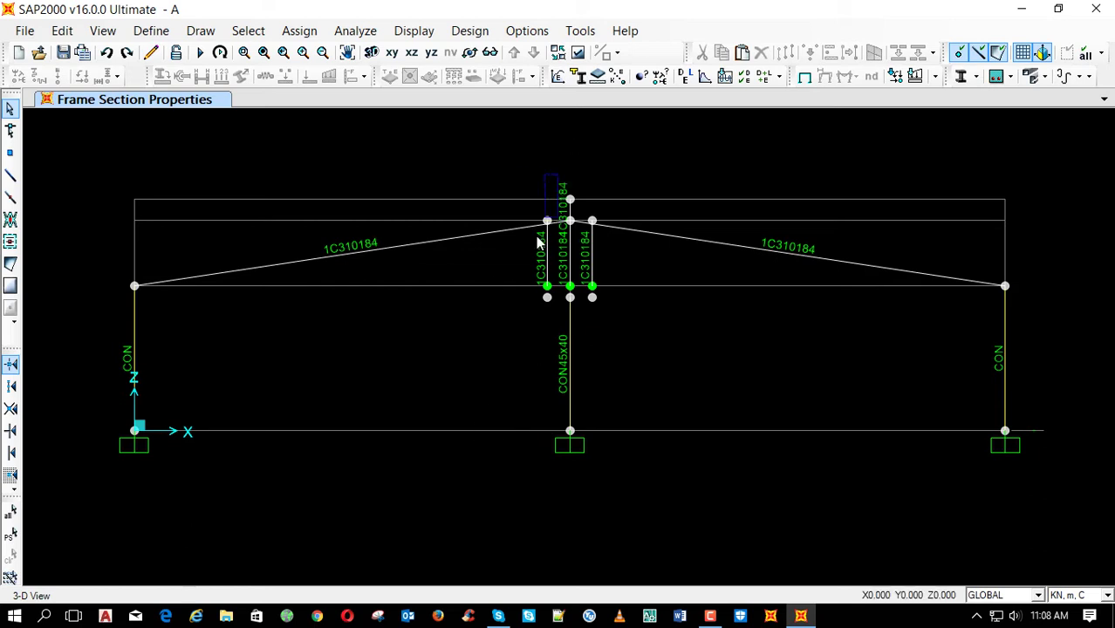
# Break the two rafters at their intersections with the short vertical members 1.5 m either side of the ridge
pyautogui.moveTo(537, 212); pyautogui.dragTo(558, 229)
pyautogui.moveTo(614, 183); pyautogui.dragTo(581, 247)
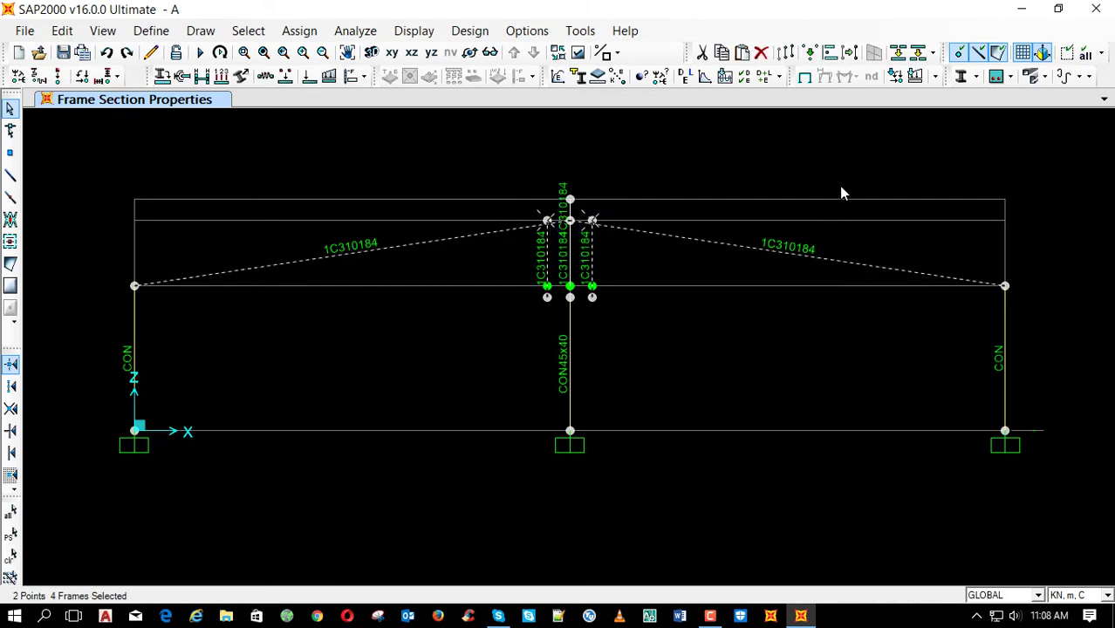
pyautogui.click(915, 76)
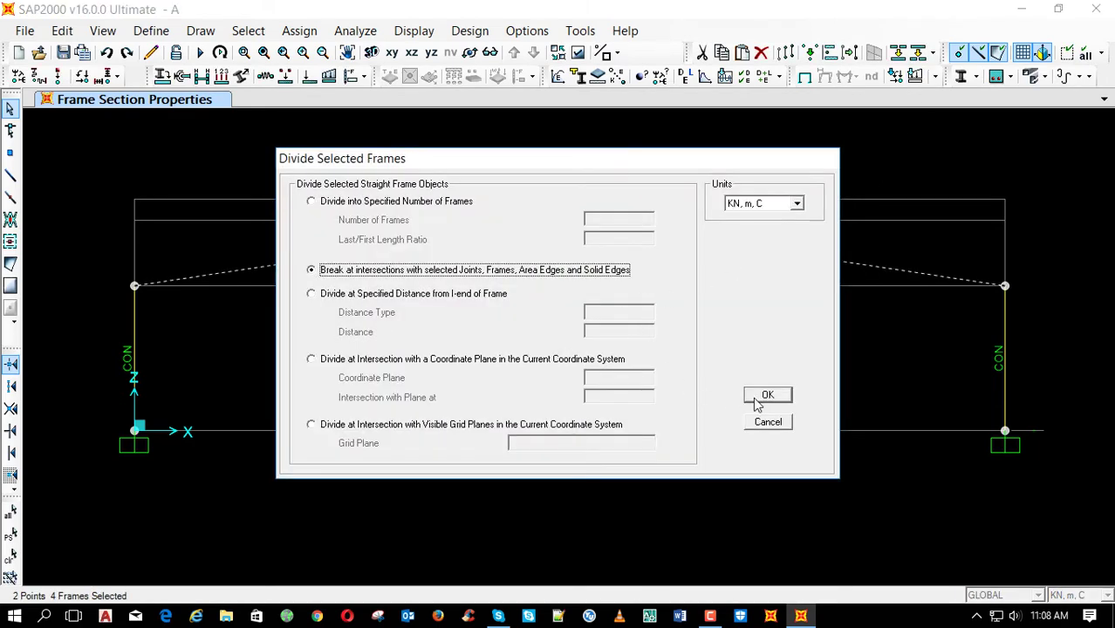
pyautogui.click(762, 394)
# Delete the replicated short vertical members on both sides of the middle column
pyautogui.moveTo(524, 164); pyautogui.dragTo(552, 349)
pyautogui.moveTo(585, 193); pyautogui.dragTo(621, 339)
pyautogui.press('Delete')
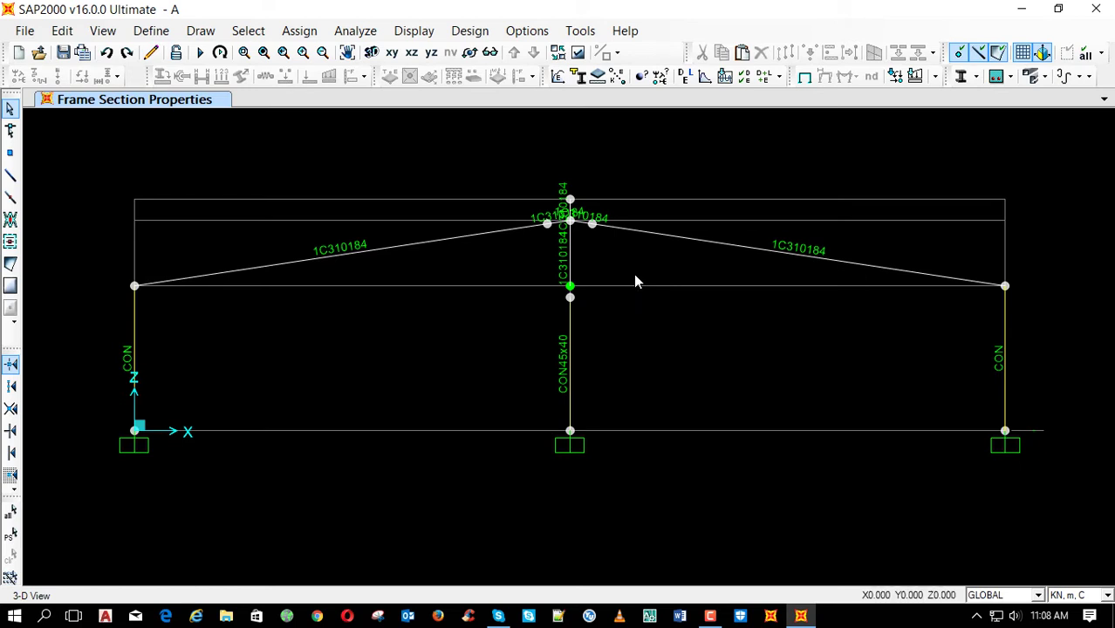
# Replicate the whole frame once, linearly, with dx of 0 and dy of 5.845 m, and show it in 3D
pyautogui.hotkey('ctrl', 'a')
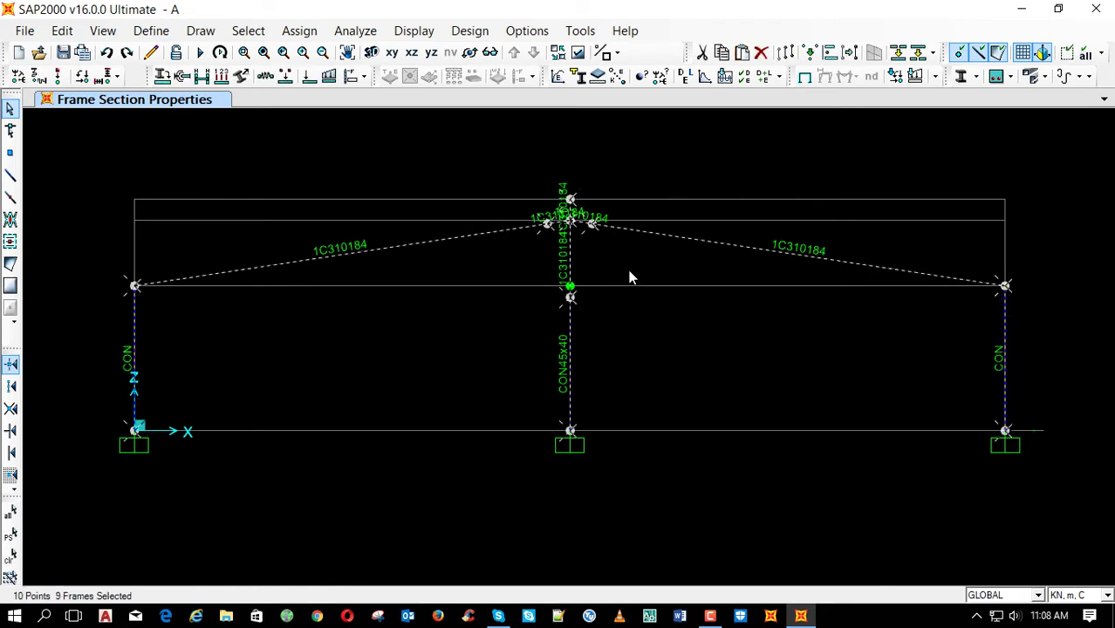
pyautogui.hotkey('ctrl', 'r')
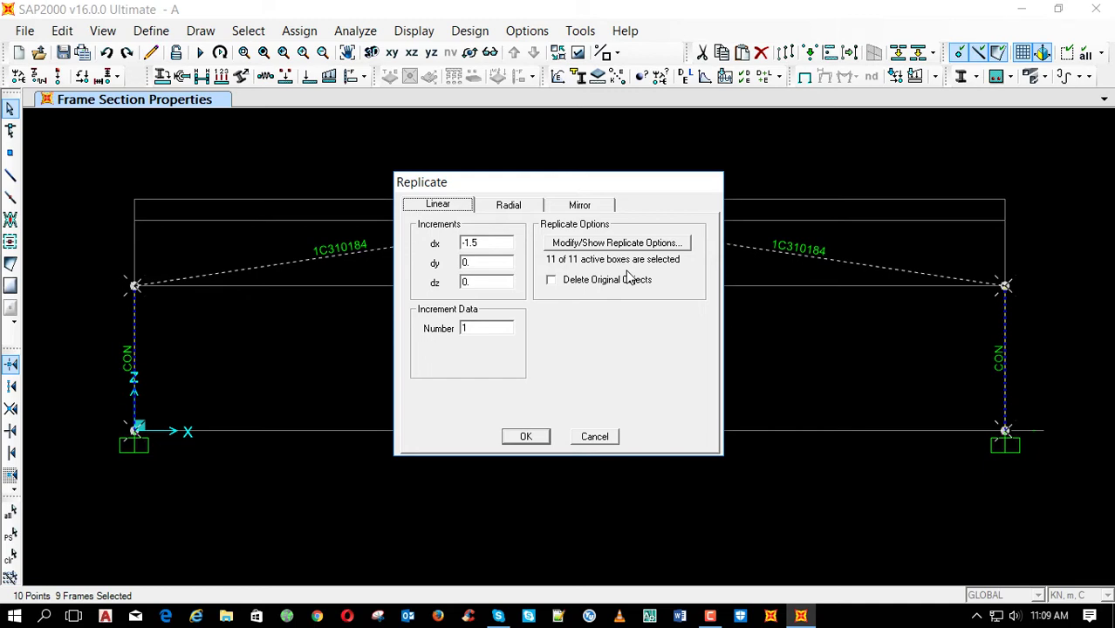
pyautogui.doubleClick(498, 245)
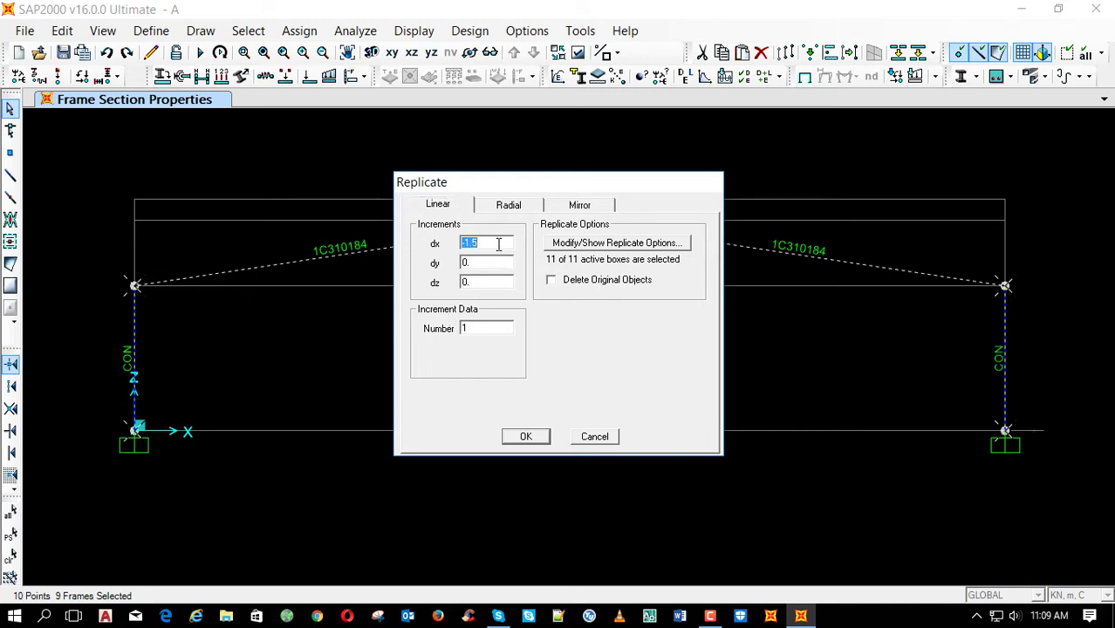
pyautogui.write('0')
pyautogui.doubleClick(504, 263)
pyautogui.write('5.845')
pyautogui.click(528, 439)
pyautogui.click(371, 52)
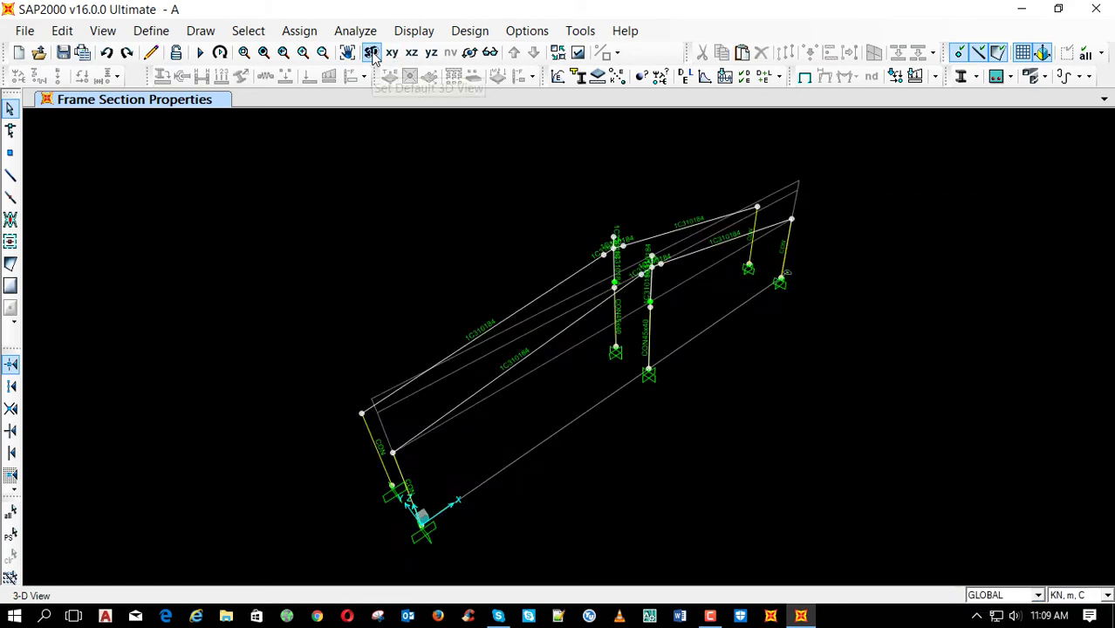
# Add a second Y grid line at ordinate 5.845 to the global grid system
pyautogui.click(410, 52)
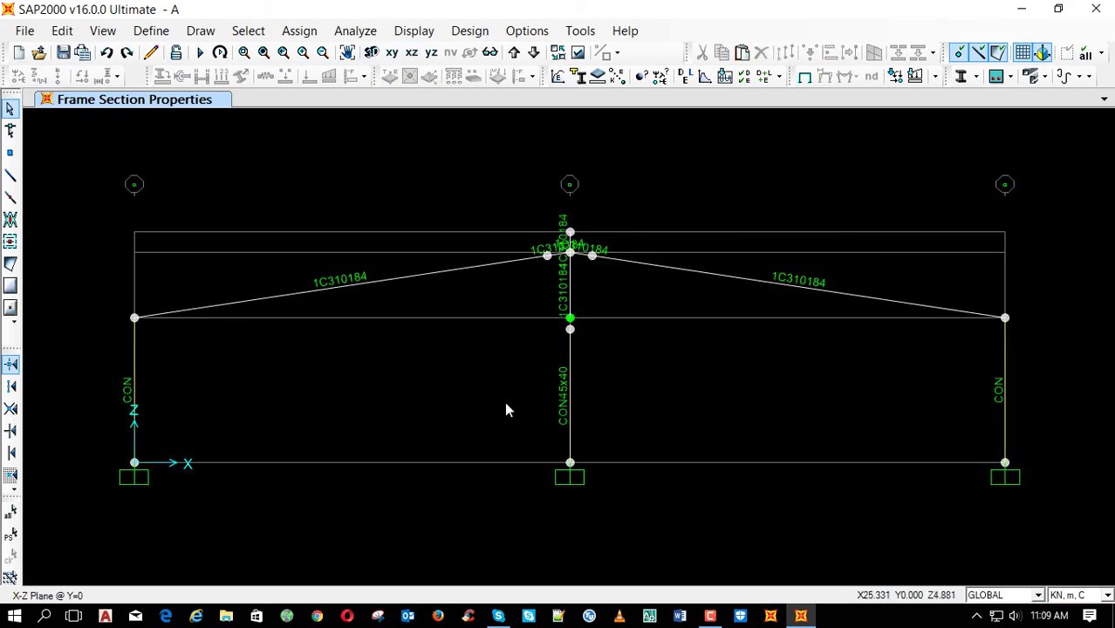
pyautogui.doubleClick(491, 462)
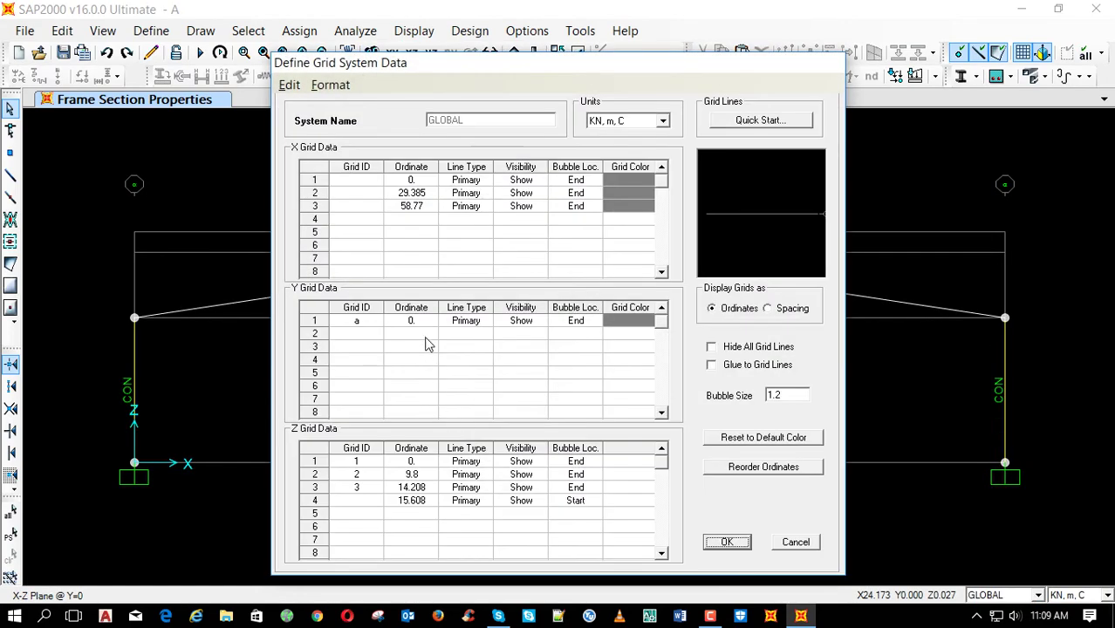
pyautogui.click(426, 339)
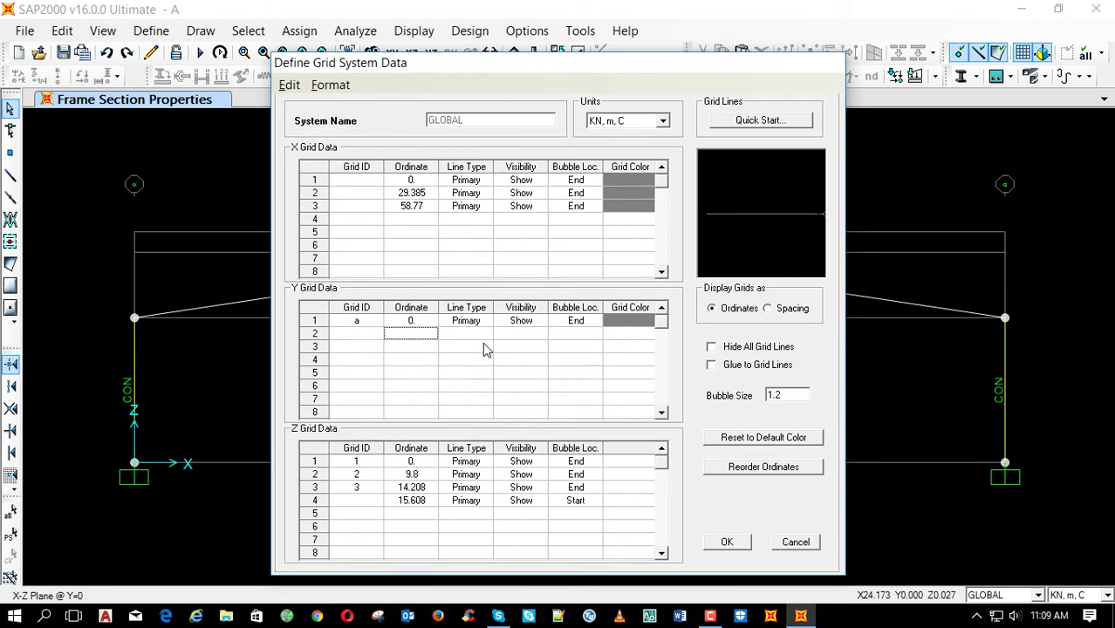
pyautogui.write('5.845')
pyautogui.click(430, 321)
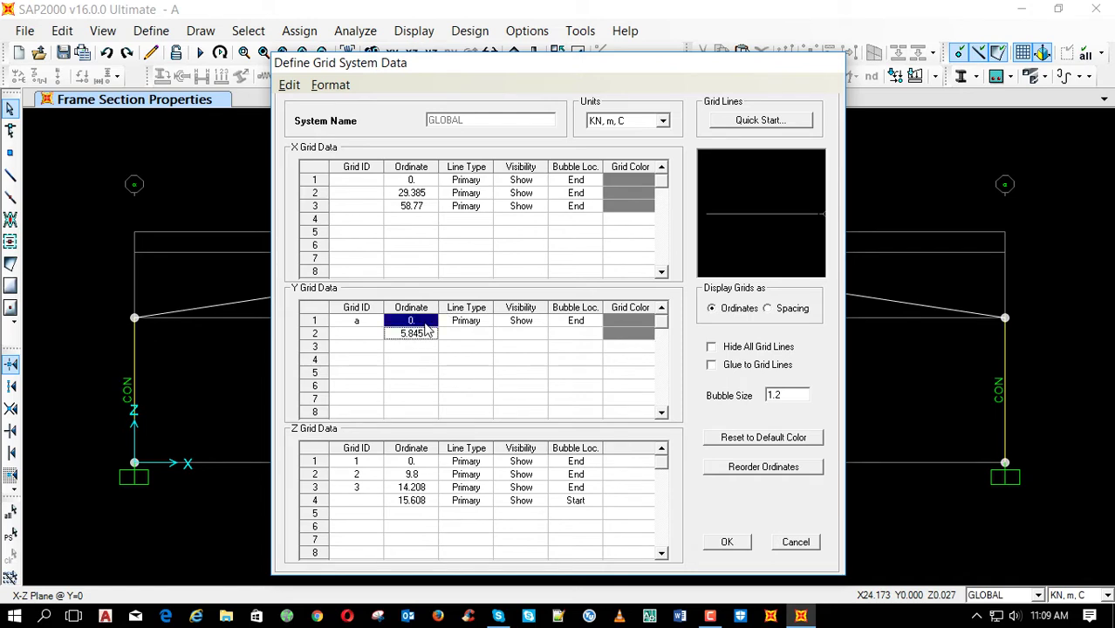
pyautogui.click(424, 334)
pyautogui.click(719, 541)
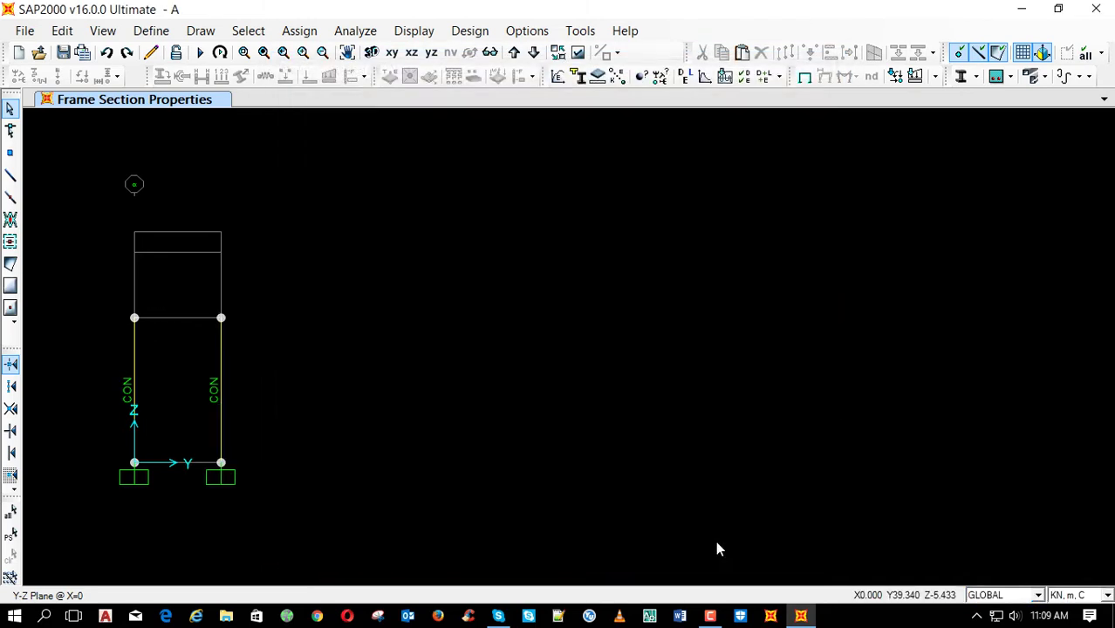
# In the X-Z plane at Y=5.845, delete both rafter segments between the ridge and the column at X=58.77
pyautogui.click(220, 392)
pyautogui.click(411, 55)
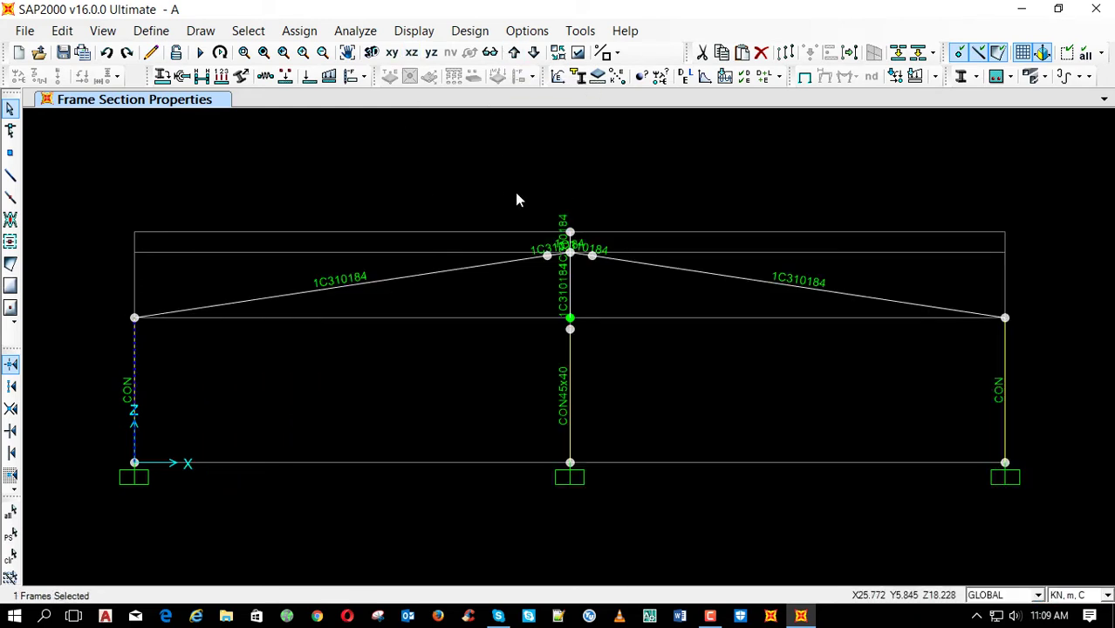
pyautogui.hotkey('ctrl', 'q')
pyautogui.click(132, 399)
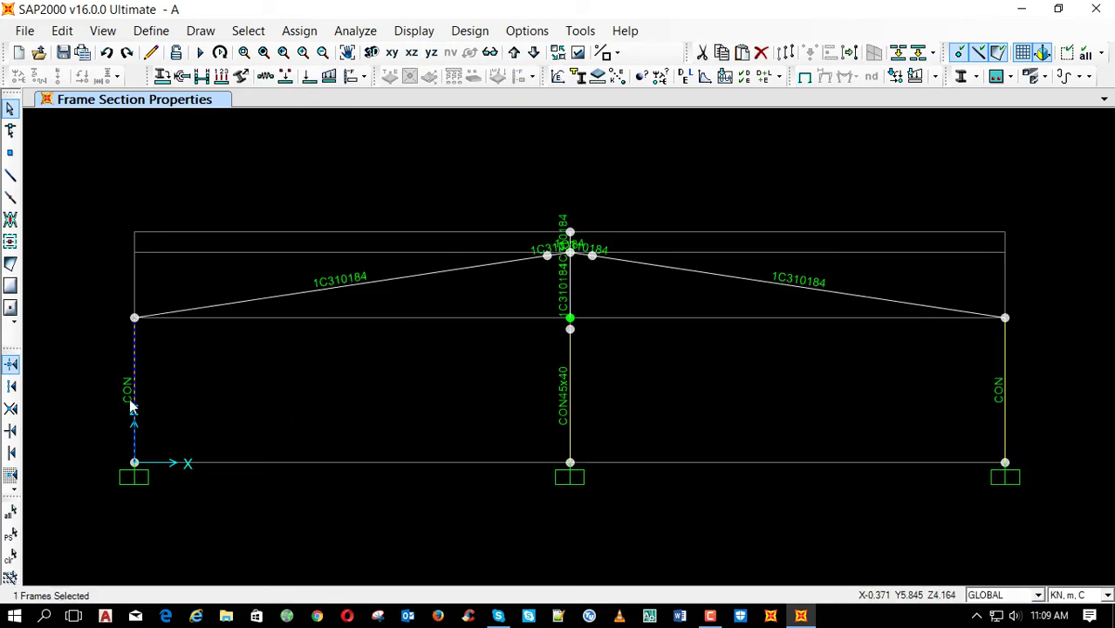
pyautogui.hotkey('ctrl', 'q')
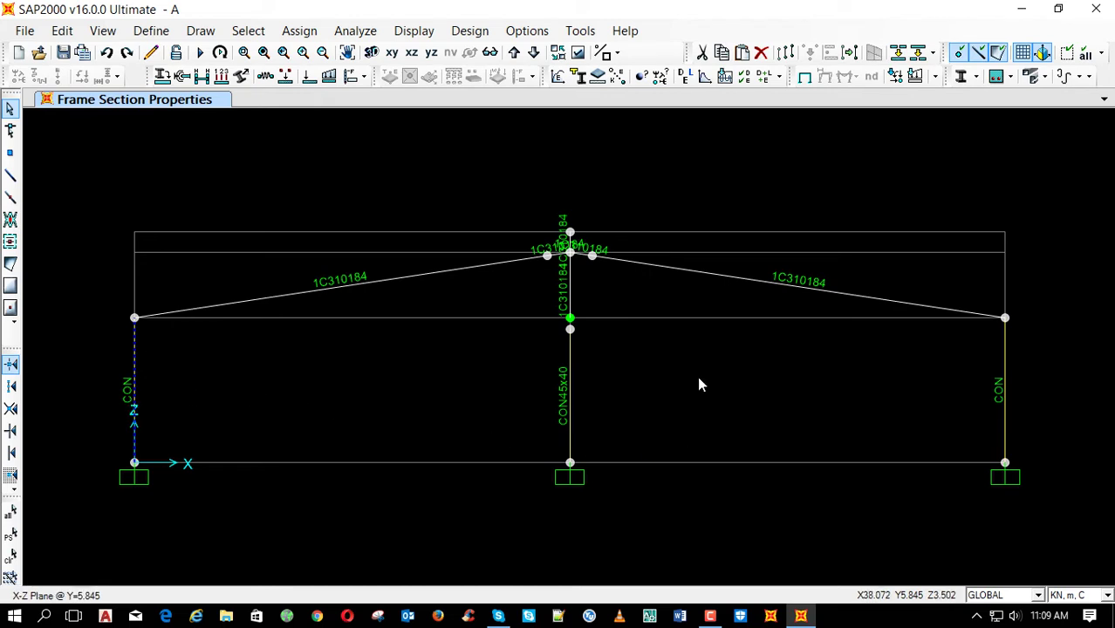
pyautogui.moveTo(631, 215); pyautogui.dragTo(585, 293)
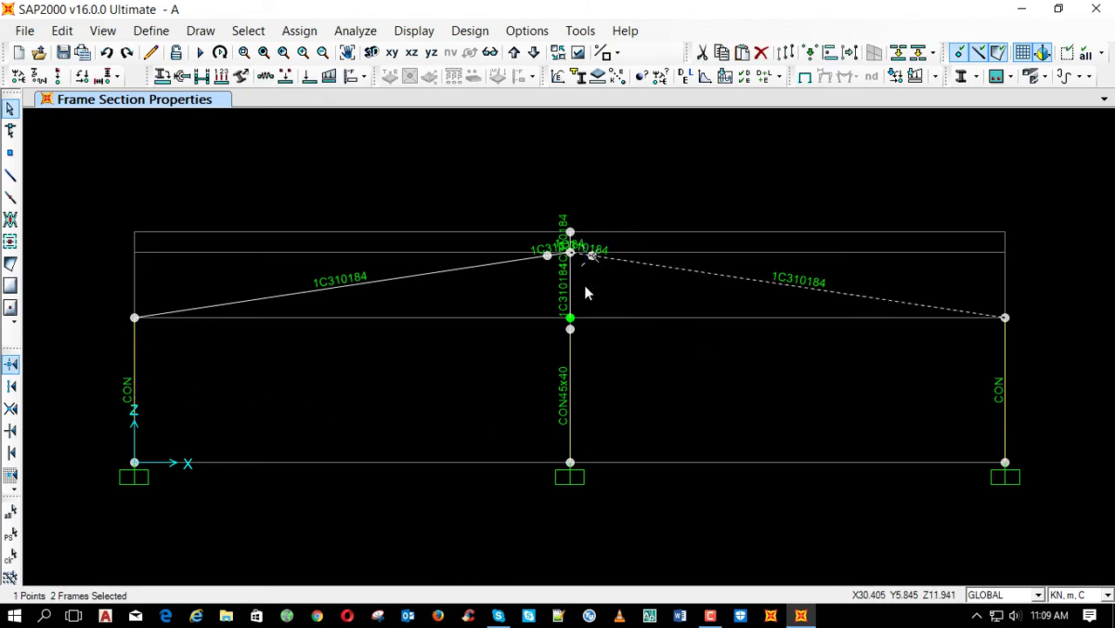
pyautogui.press('Delete')
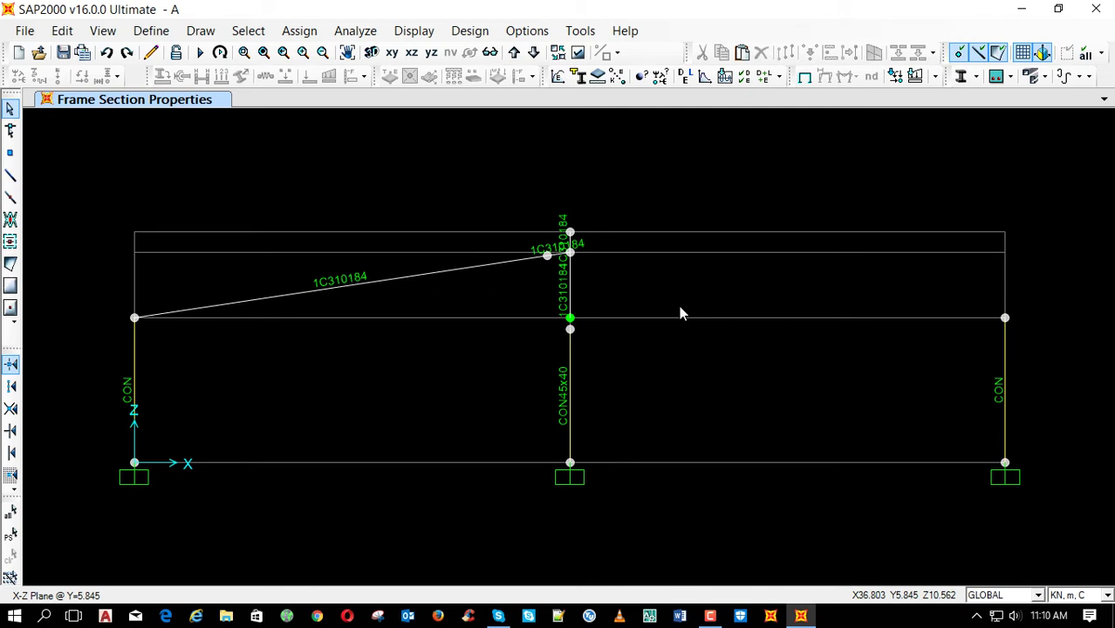
# Replicate the CON column at X=0 in this frame once, with dx of 6 m and dy of 0
pyautogui.click(132, 398)
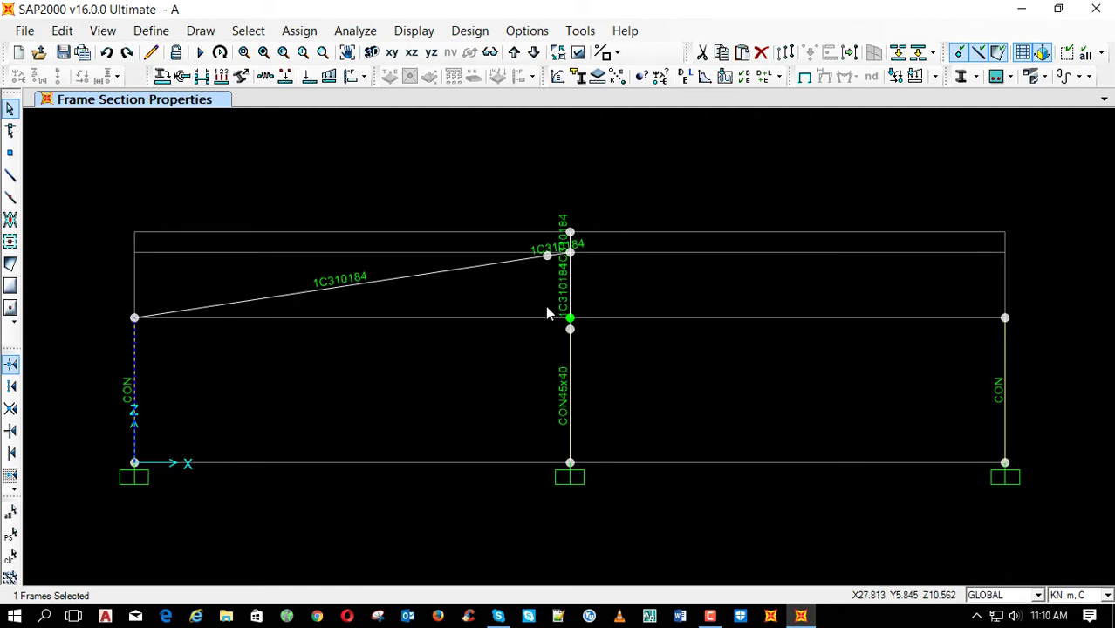
pyautogui.hotkey('ctrl', 'r')
pyautogui.doubleClick(497, 263)
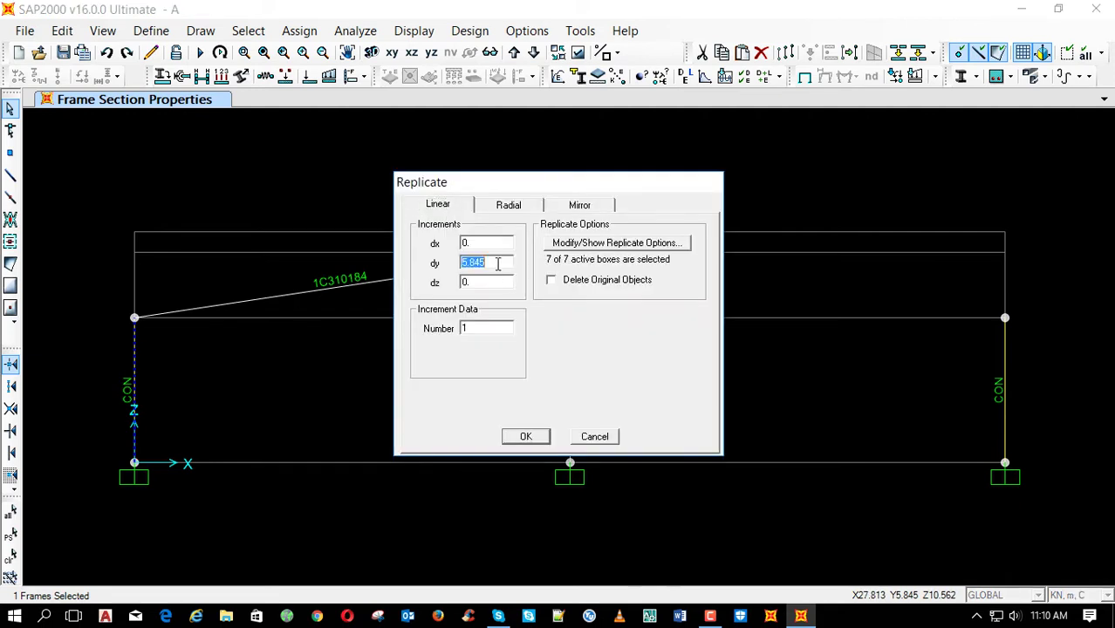
pyautogui.write('0')
pyautogui.doubleClick(501, 244)
pyautogui.write('6')
pyautogui.click(524, 436)
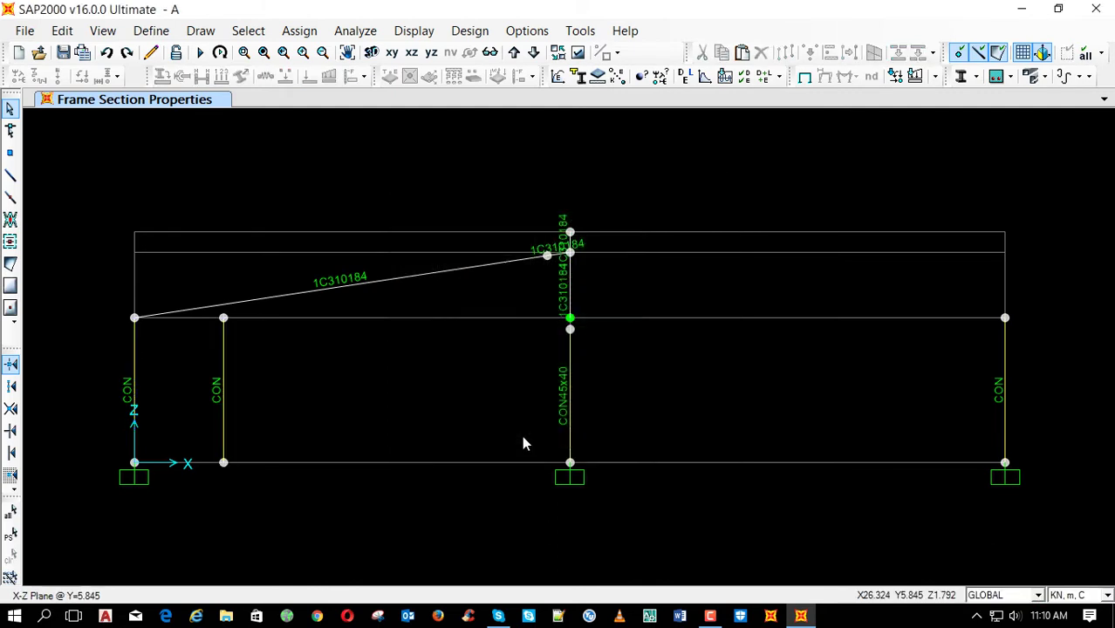
# Replicate the middle column's upper segment below the ridge once with dx of -7.5 m
pyautogui.click(566, 296)
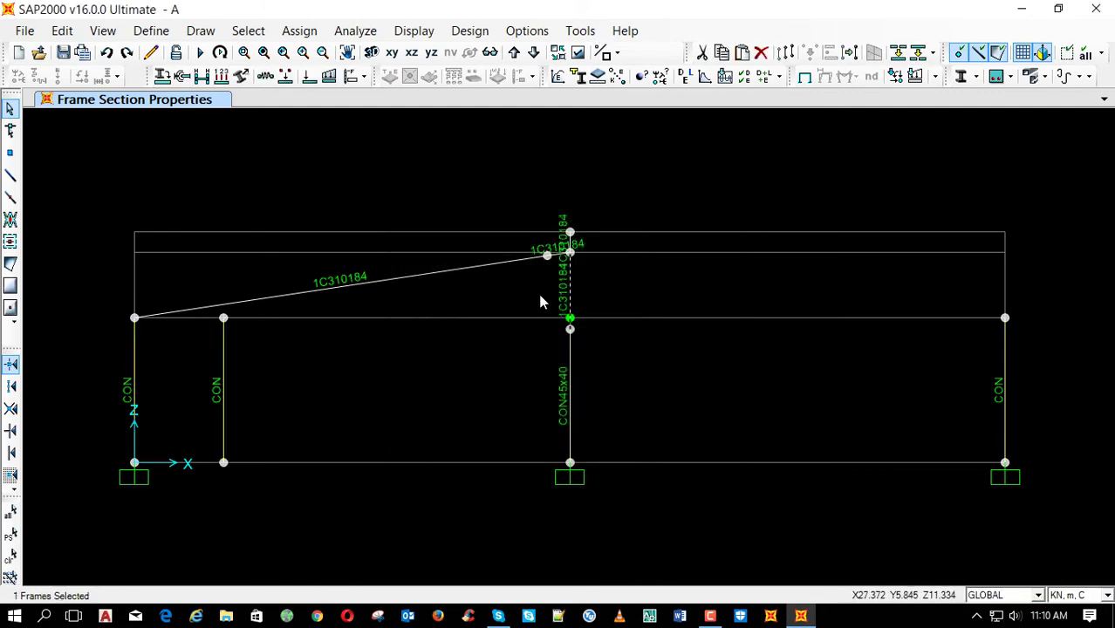
pyautogui.hotkey('ctrl', 'r')
pyautogui.doubleClick(484, 244)
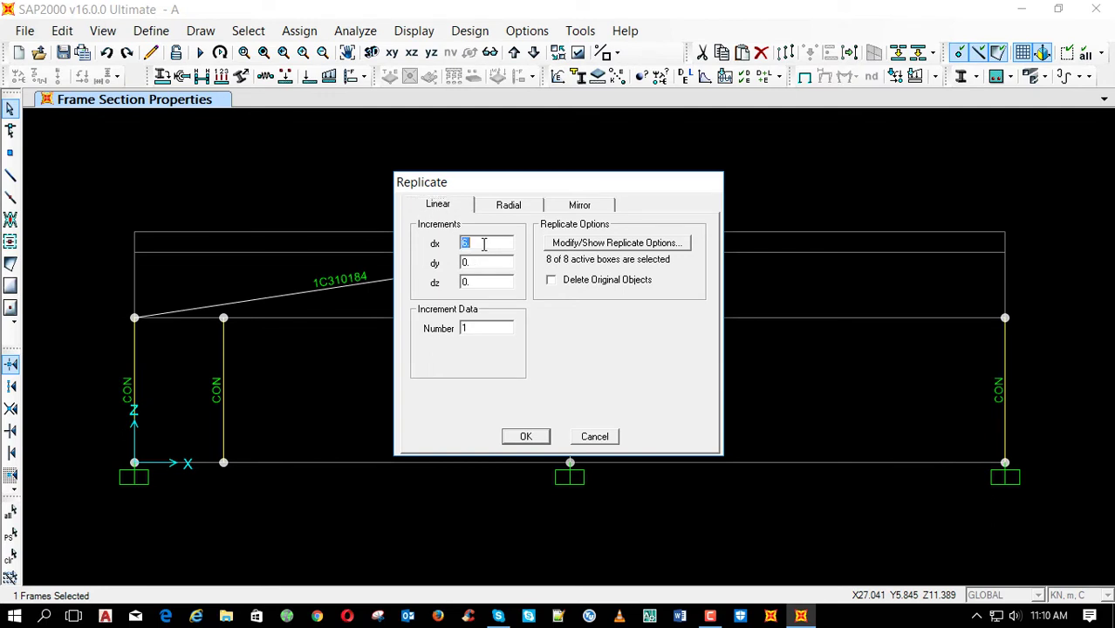
pyautogui.write('7.5')
pyautogui.click(524, 435)
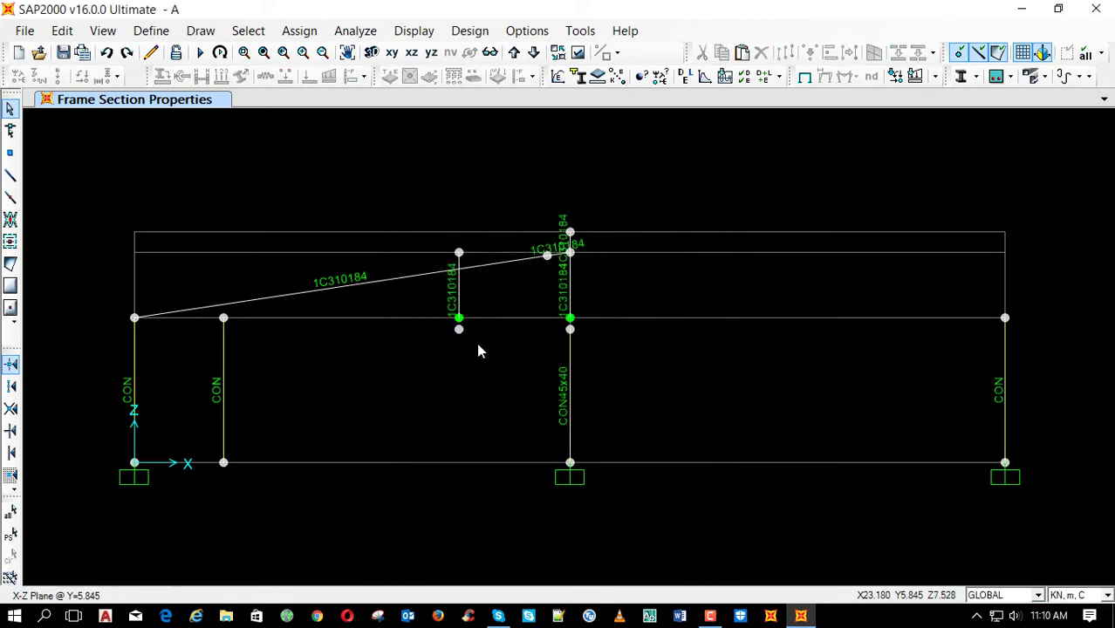
# Break the remaining rafter at the vertical member 7.5 m from the middle column, and delete that vertical member
pyautogui.moveTo(473, 264); pyautogui.dragTo(207, 326)
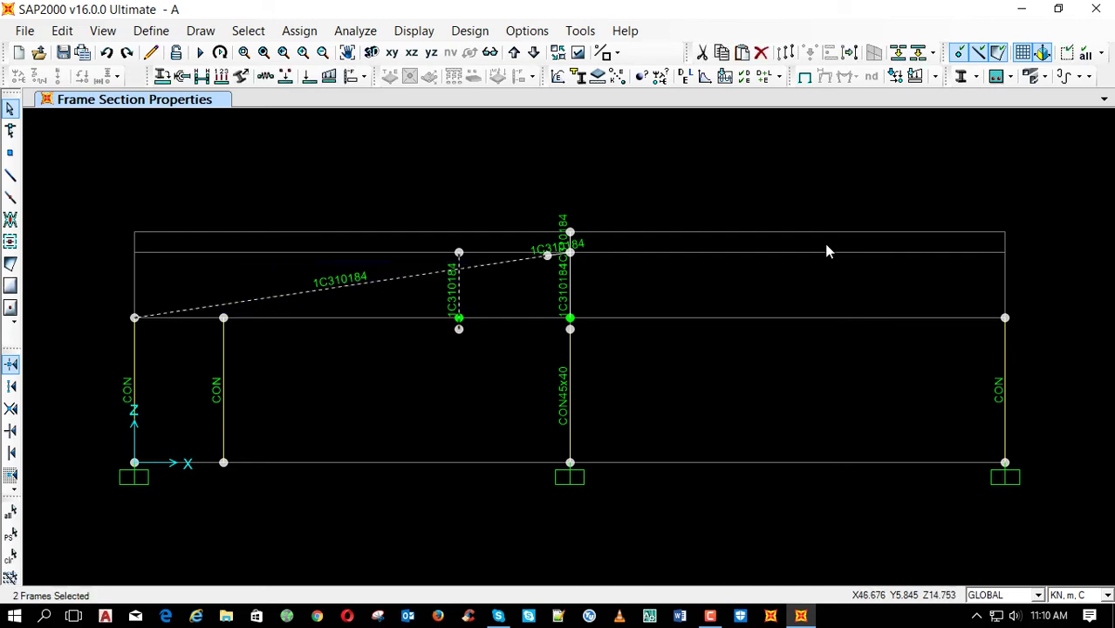
pyautogui.click(918, 52)
pyautogui.click(766, 397)
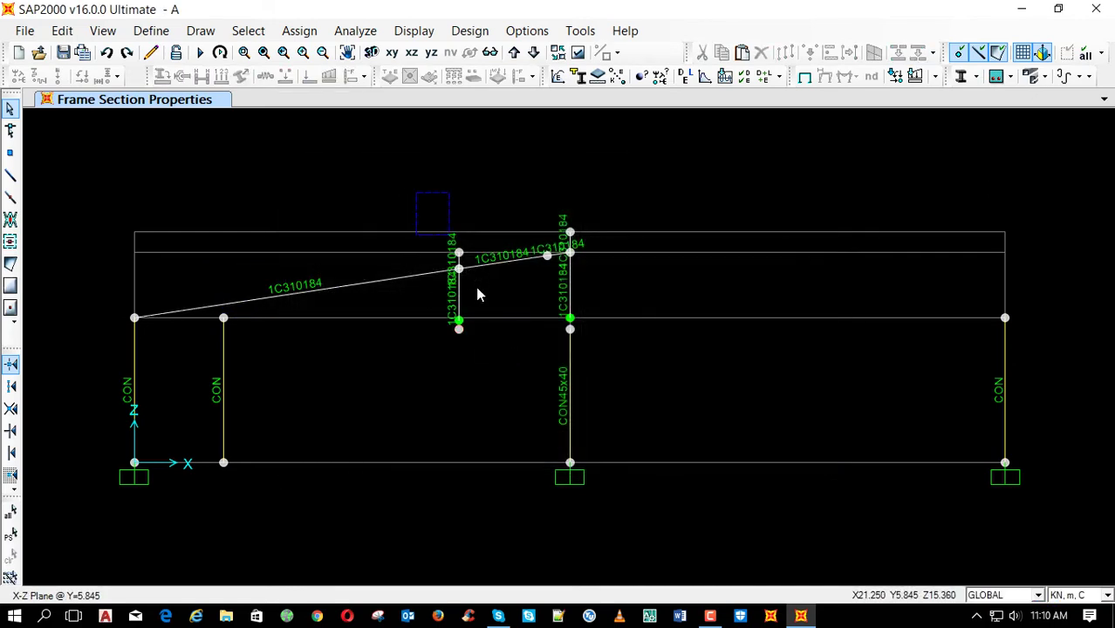
pyautogui.press('Delete')
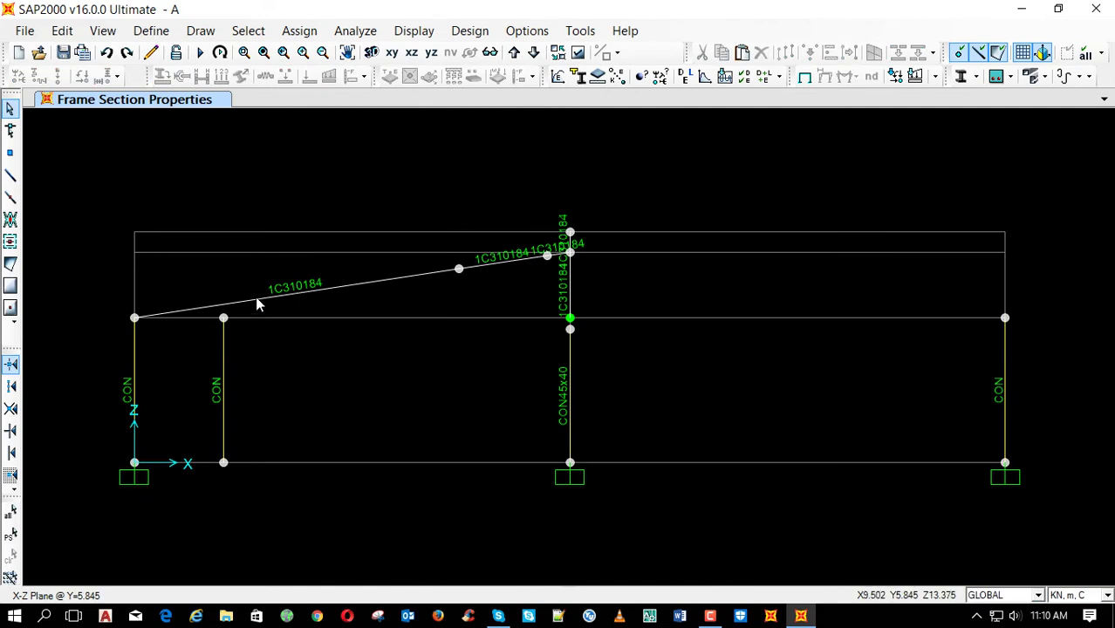
# Extend the replicated CON column at X=6 up to the sloping rafter
pyautogui.moveTo(259, 301); pyautogui.dragTo(214, 348)
pyautogui.click(62, 30)
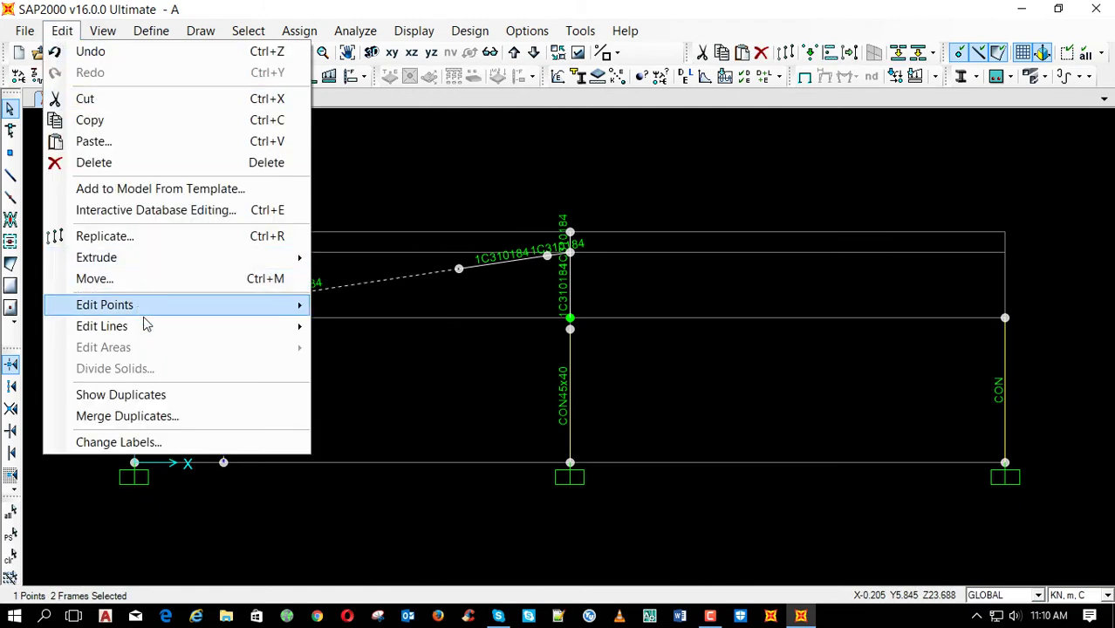
pyautogui.moveTo(144, 326)
pyautogui.click(428, 373)
pyautogui.click(484, 299)
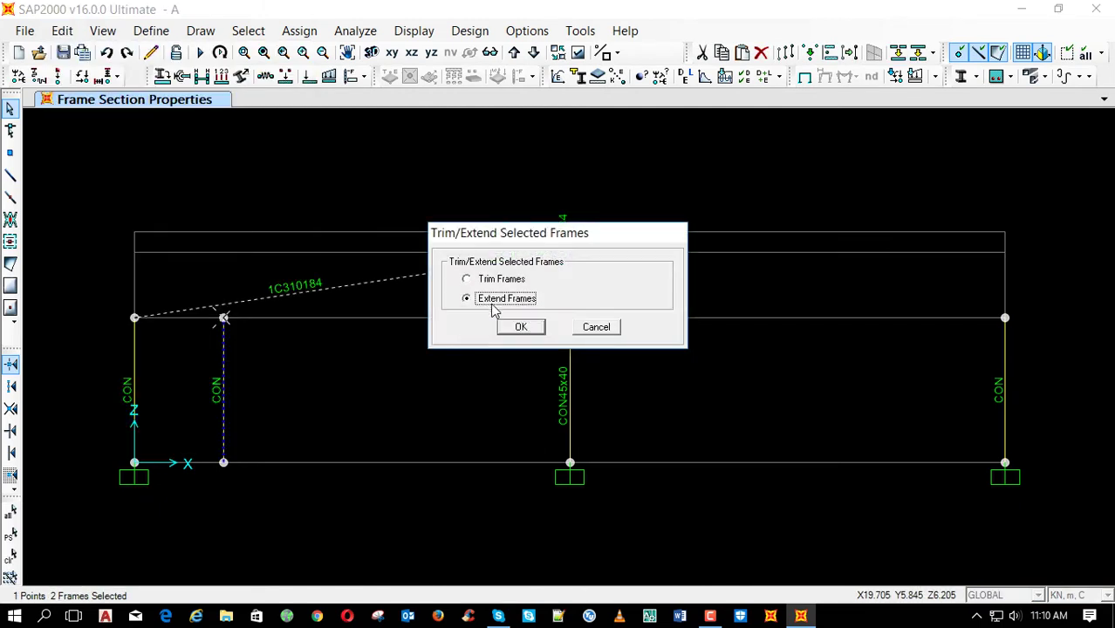
pyautogui.click(508, 326)
# Break the rafter at the extended column at X=6, and delete that column
pyautogui.moveTo(267, 280); pyautogui.dragTo(219, 321)
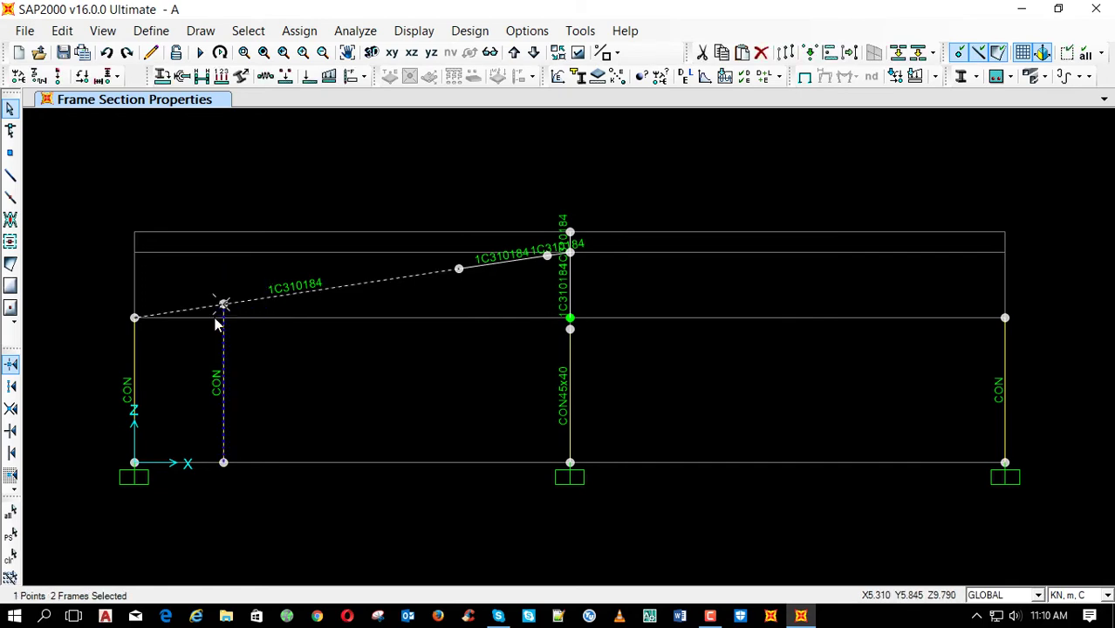
pyautogui.click(965, 77)
pyautogui.click(767, 395)
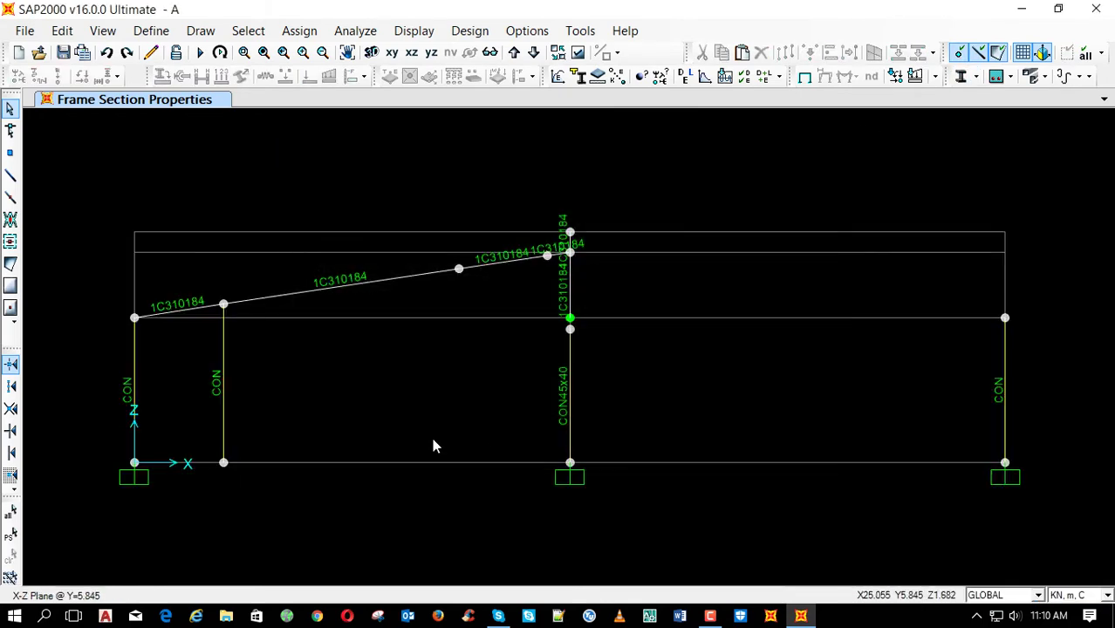
pyautogui.press('Delete')
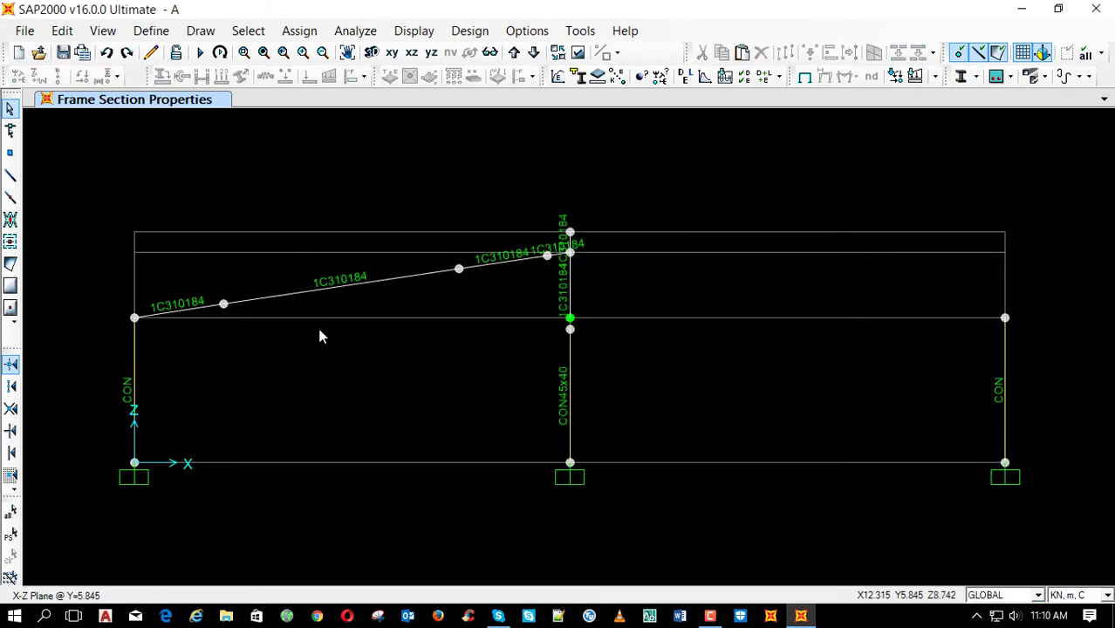
# Check the length and end-joint coordinates of the long middle rafter segment
pyautogui.click(352, 285)
pyautogui.rightClick(352, 292)
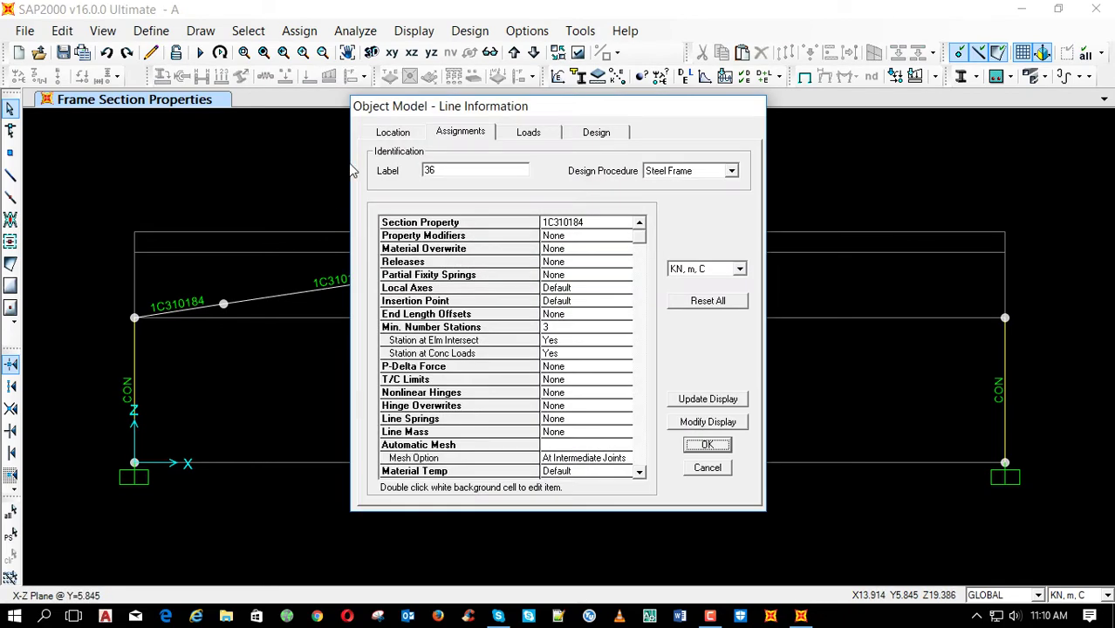
pyautogui.click(393, 131)
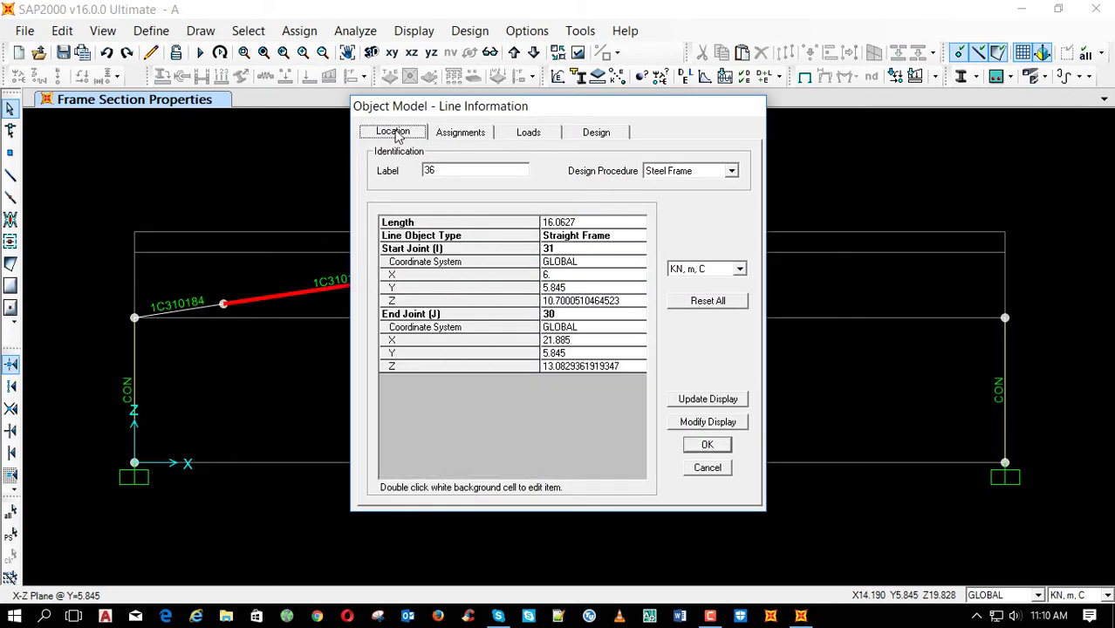
pyautogui.press('Escape')
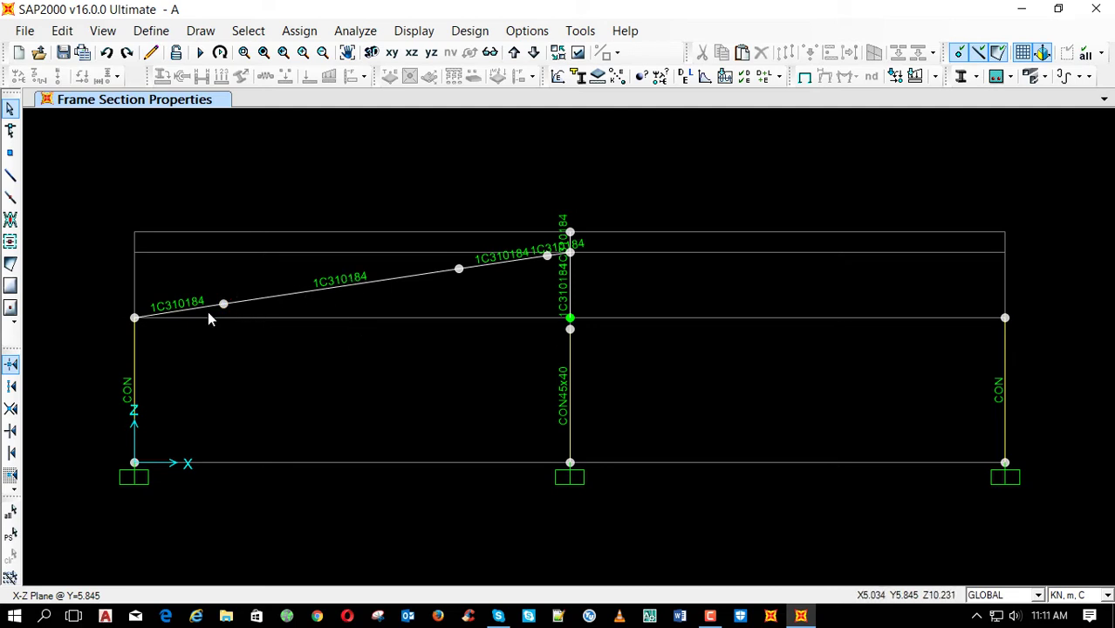
# Replicate the outer CON column at X=0 once, with a dx increment of 15 m
pyautogui.click(134, 371)
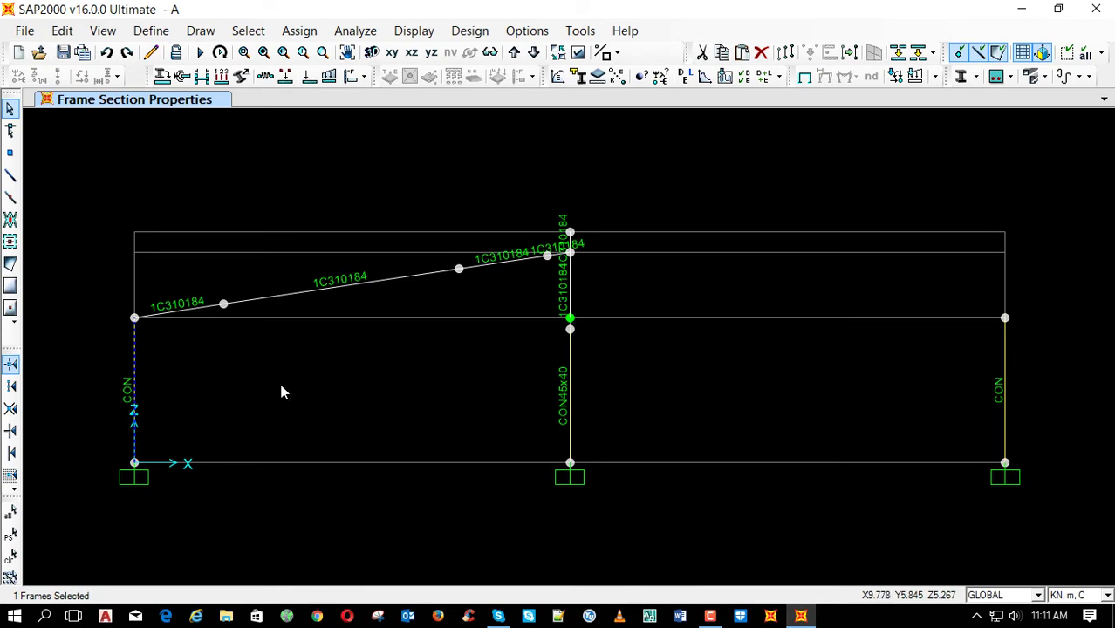
pyautogui.hotkey('ctrl', 'r')
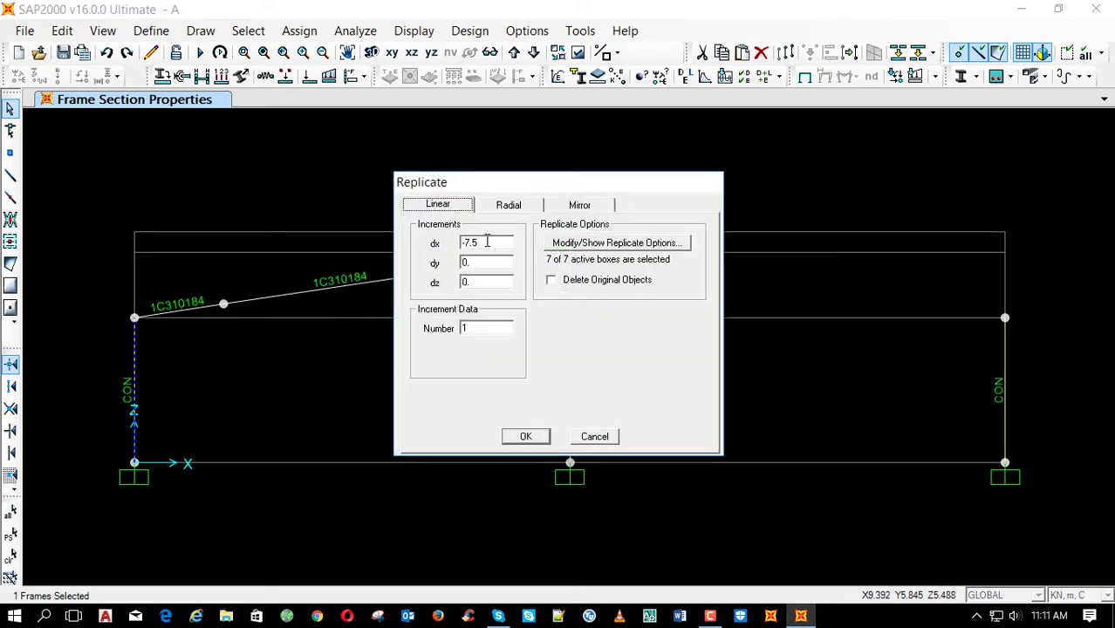
pyautogui.click(487, 242)
pyautogui.doubleClick(498, 244)
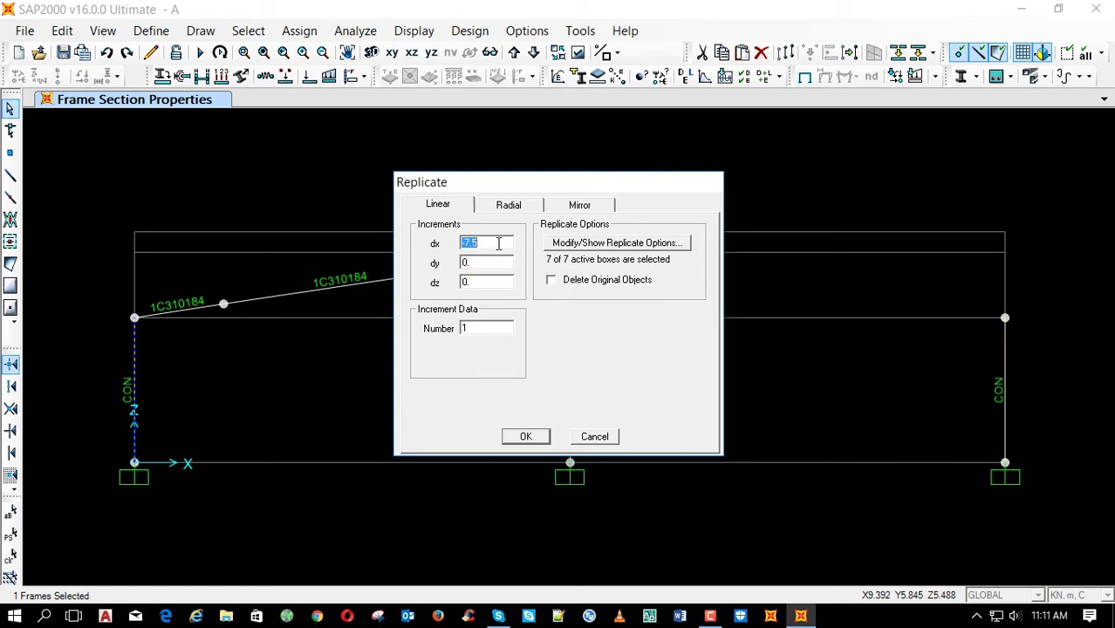
pyautogui.write('15')
pyautogui.click(526, 436)
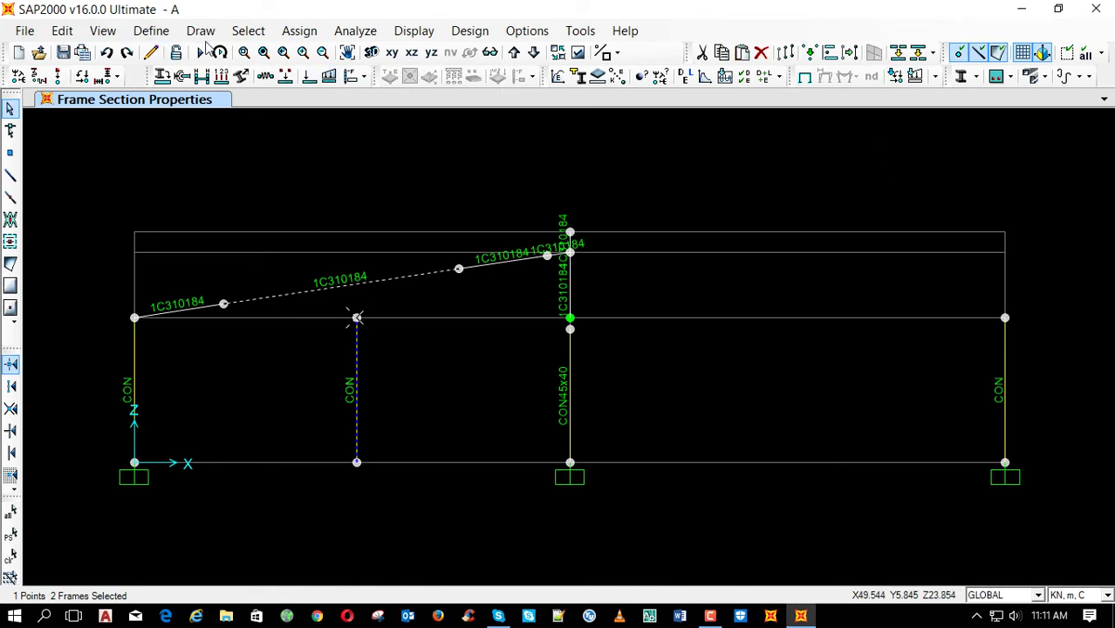
# Extend the replicated CON column at X=15 up to the sloping rafter
pyautogui.click(62, 31)
pyautogui.moveTo(262, 326)
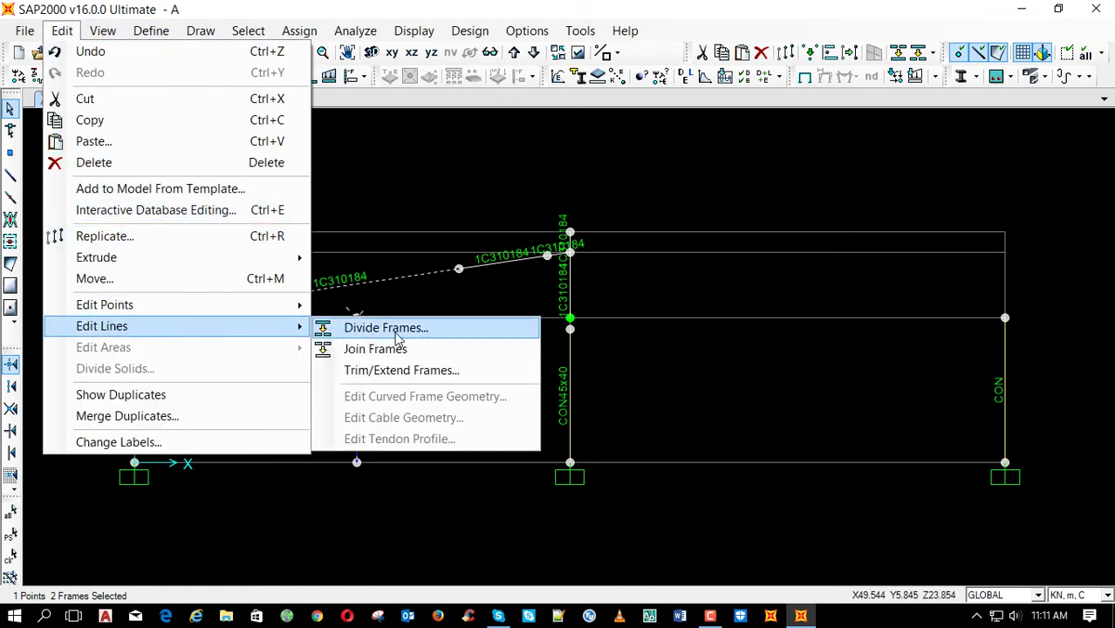
pyautogui.click(411, 368)
pyautogui.click(513, 326)
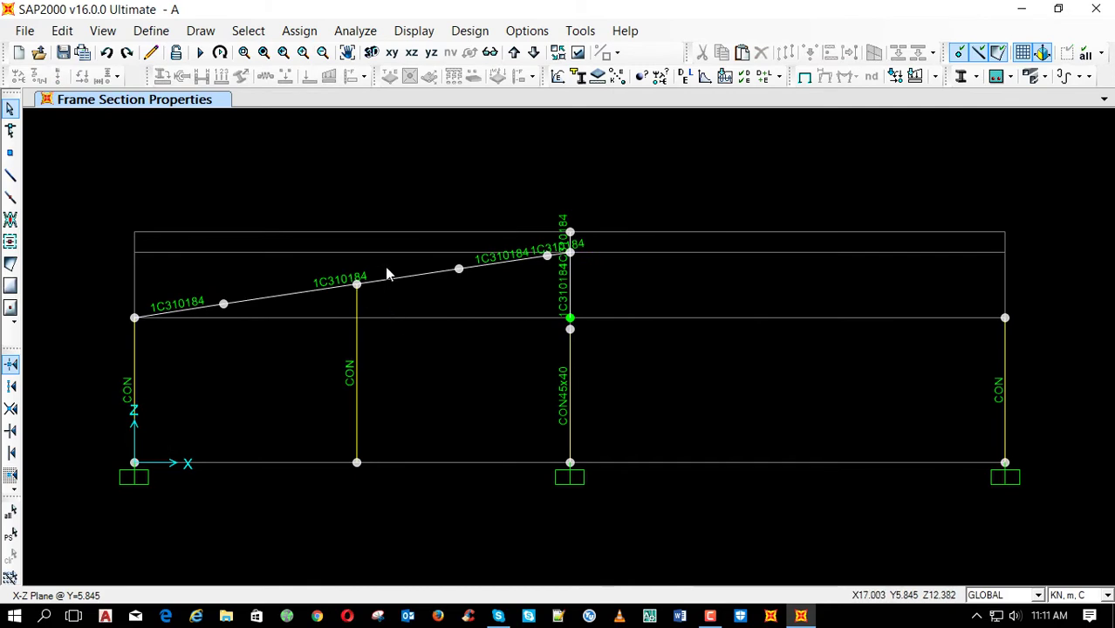
# Break the long middle rafter segment at its intersection with the extended column at X=15
pyautogui.hotkey('ctrl', 'p')
pyautogui.click(914, 71)
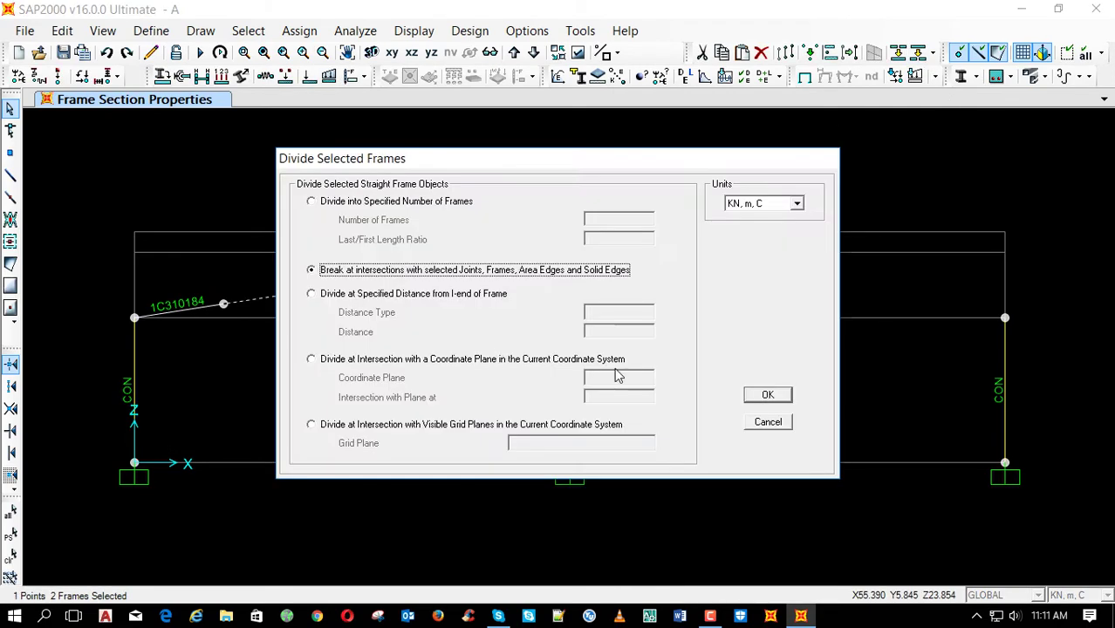
pyautogui.click(770, 394)
# Check the lengths and end-joint coordinates of the two new rafter segments, and delete the helper column at X=15
pyautogui.rightClick(403, 283)
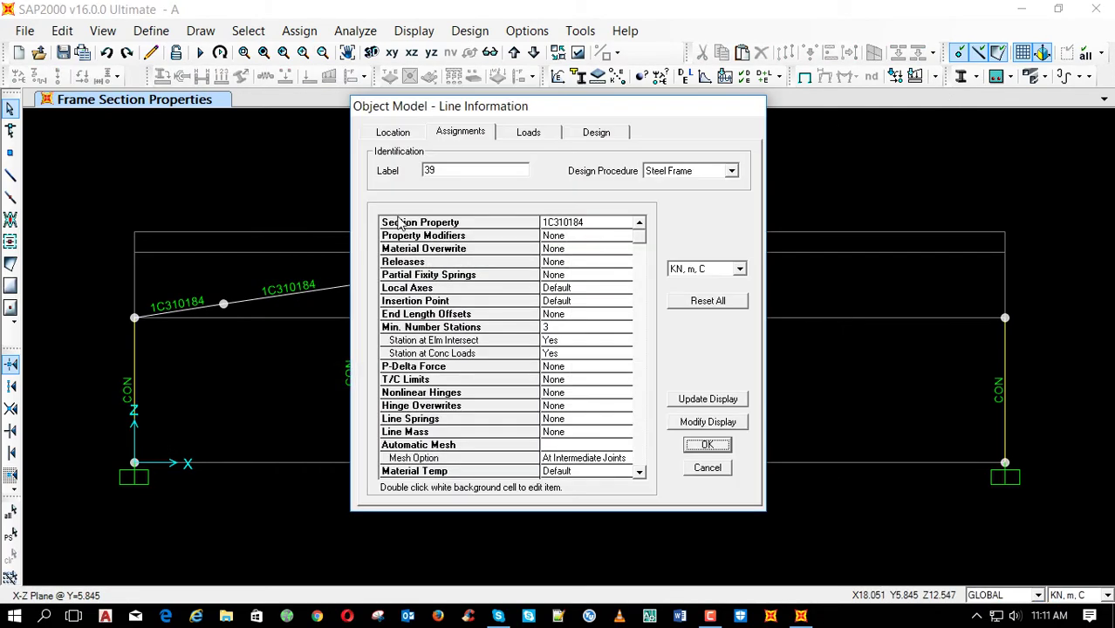
pyautogui.click(394, 131)
pyautogui.press('Escape')
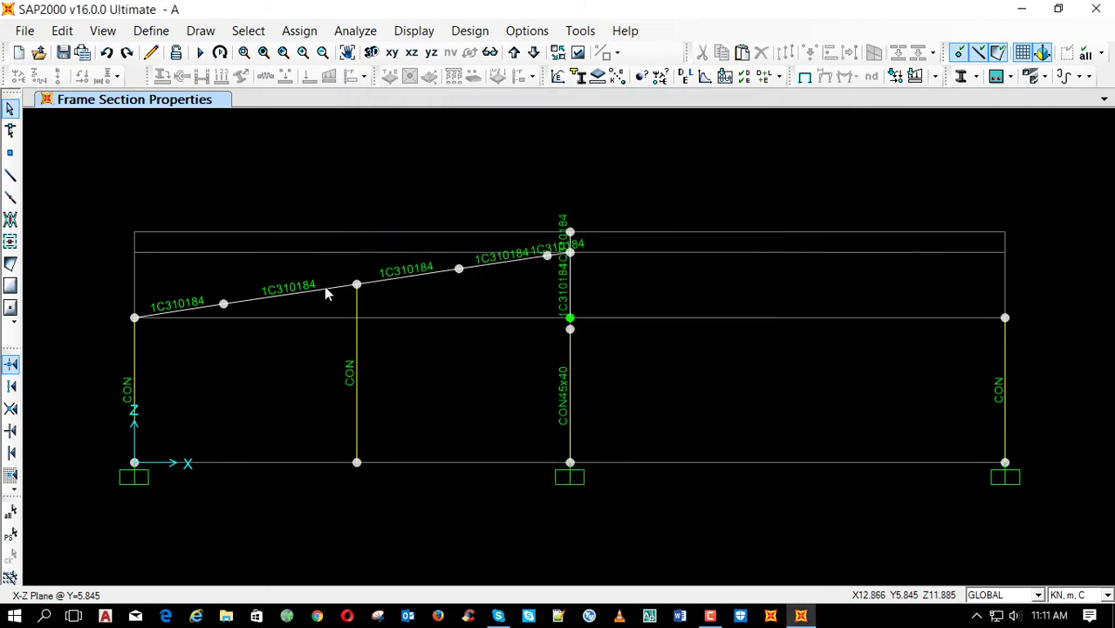
pyautogui.rightClick(327, 290)
pyautogui.click(393, 131)
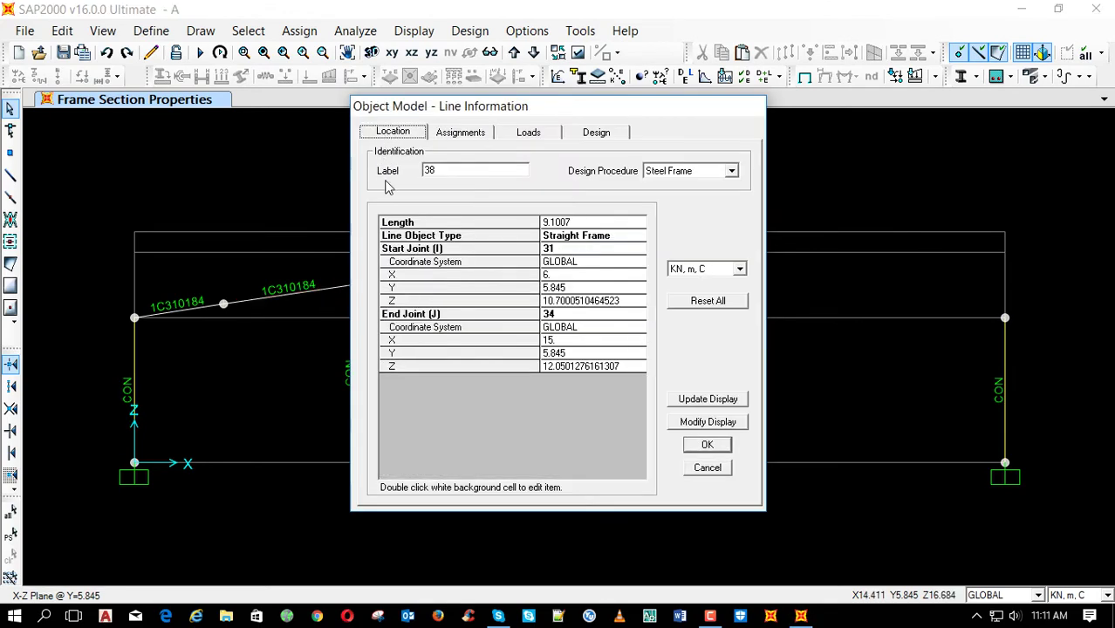
pyautogui.press('Escape')
pyautogui.click(356, 368)
pyautogui.press('Delete')
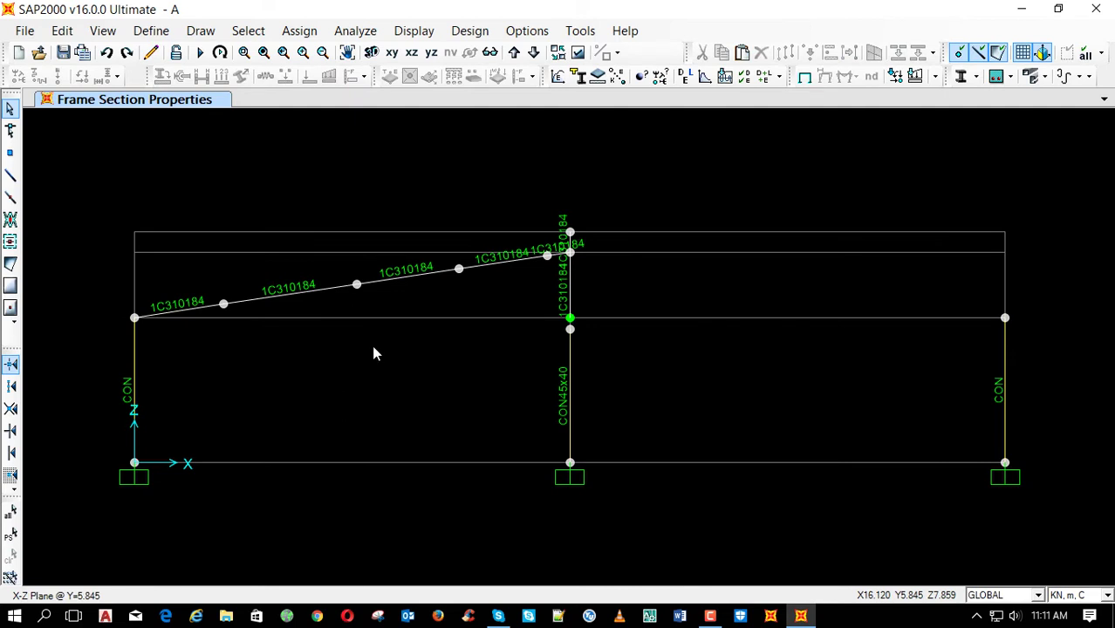
# Assign the frame section ending in 24148 to the short vertical member above the rafter's upper end
pyautogui.scroll(2, 249, 262)
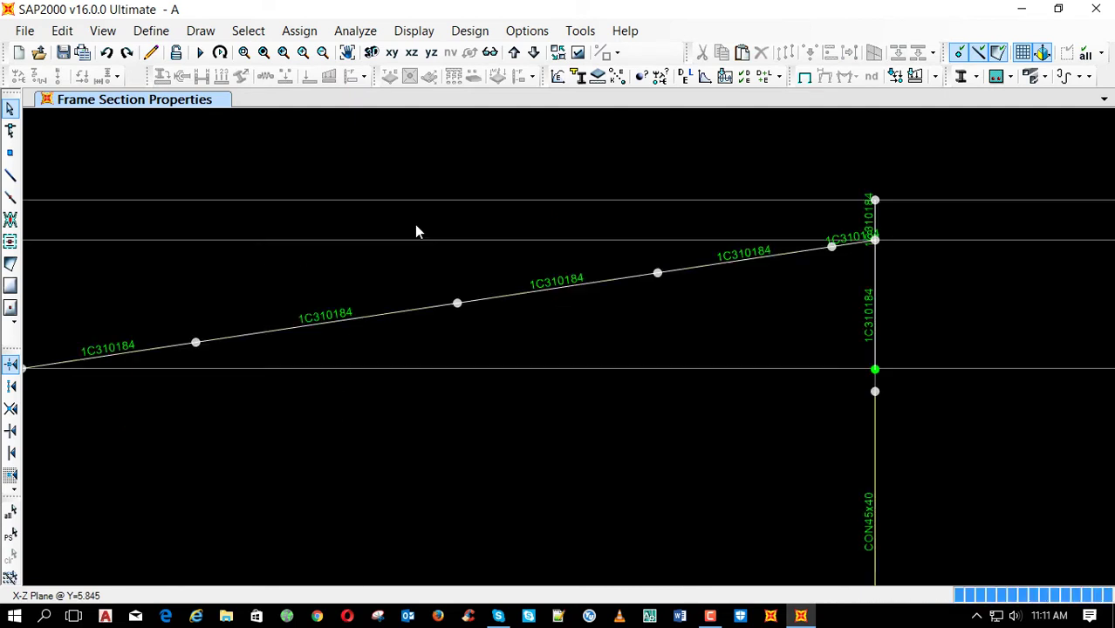
pyautogui.scroll(-2, 654, 209)
pyautogui.scroll(2, 610, 189)
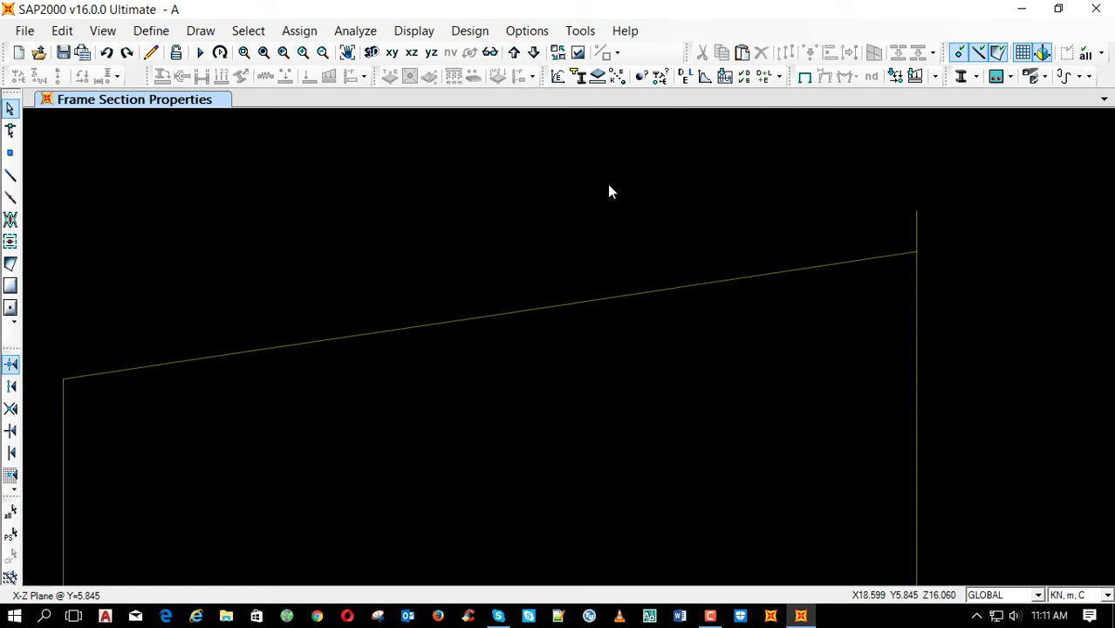
pyautogui.click(916, 229)
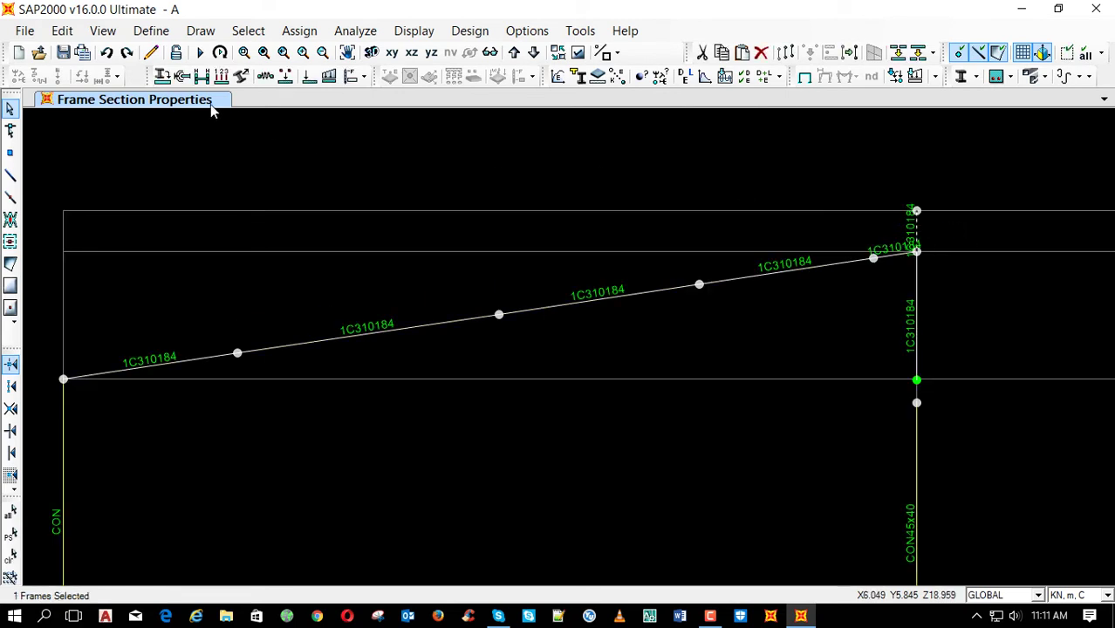
pyautogui.click(163, 77)
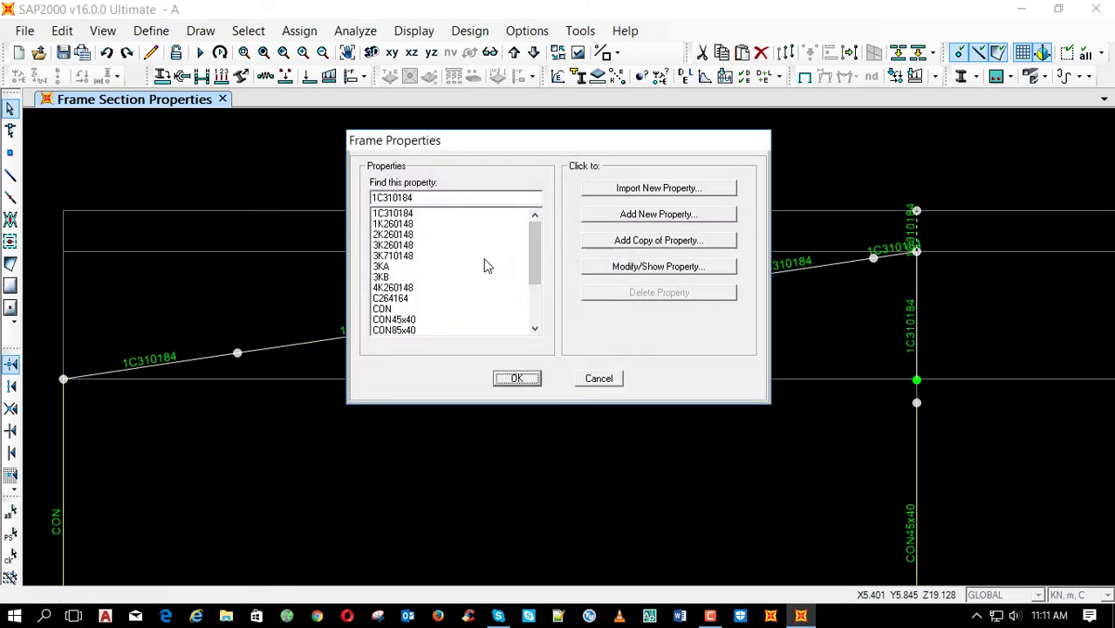
pyautogui.moveTo(534, 262); pyautogui.dragTo(534, 299)
pyautogui.click(403, 310)
pyautogui.click(515, 379)
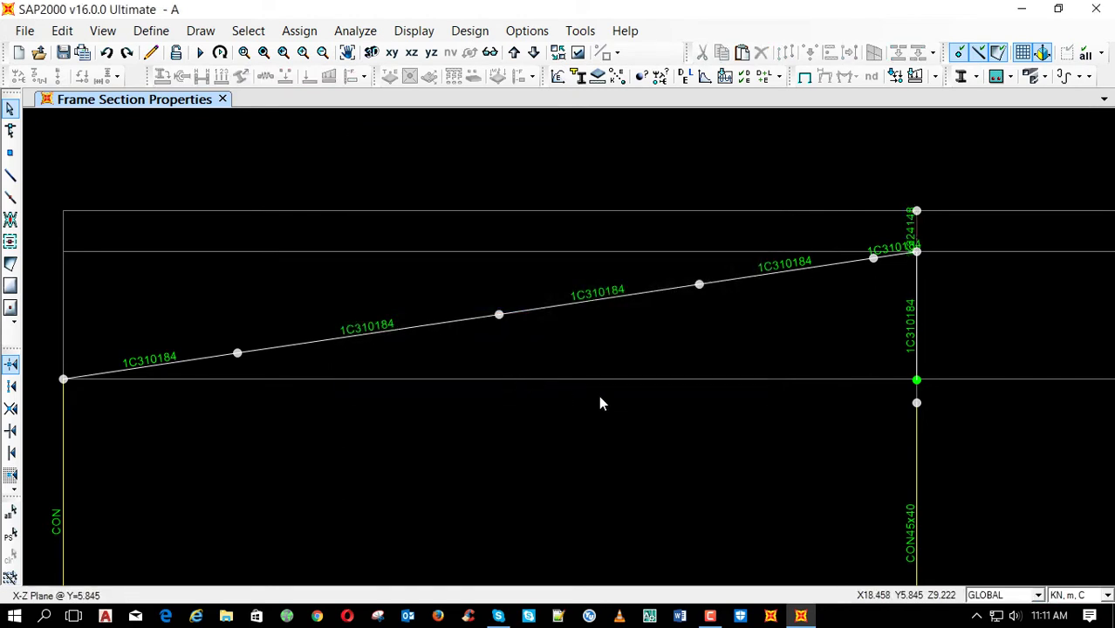
# Delete the frame section properties 3KB and 3KA, and review the remaining section list
pyautogui.scroll(-2, 444, 164)
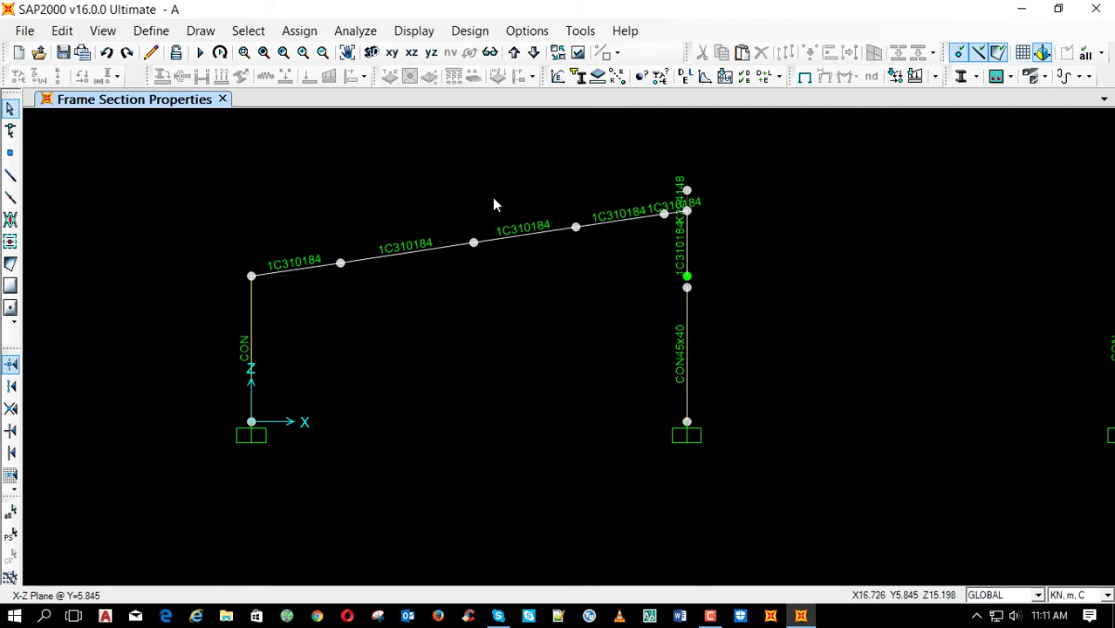
pyautogui.scroll(2, 496, 173)
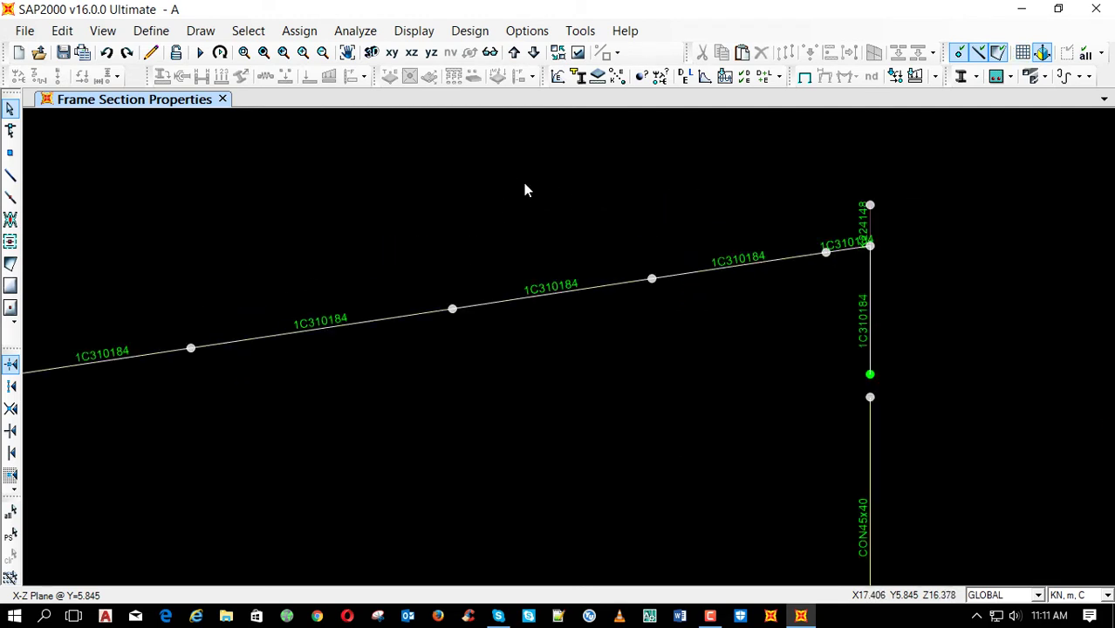
pyautogui.moveTo(522, 178); pyautogui.dragTo(587, 173, button='middle')
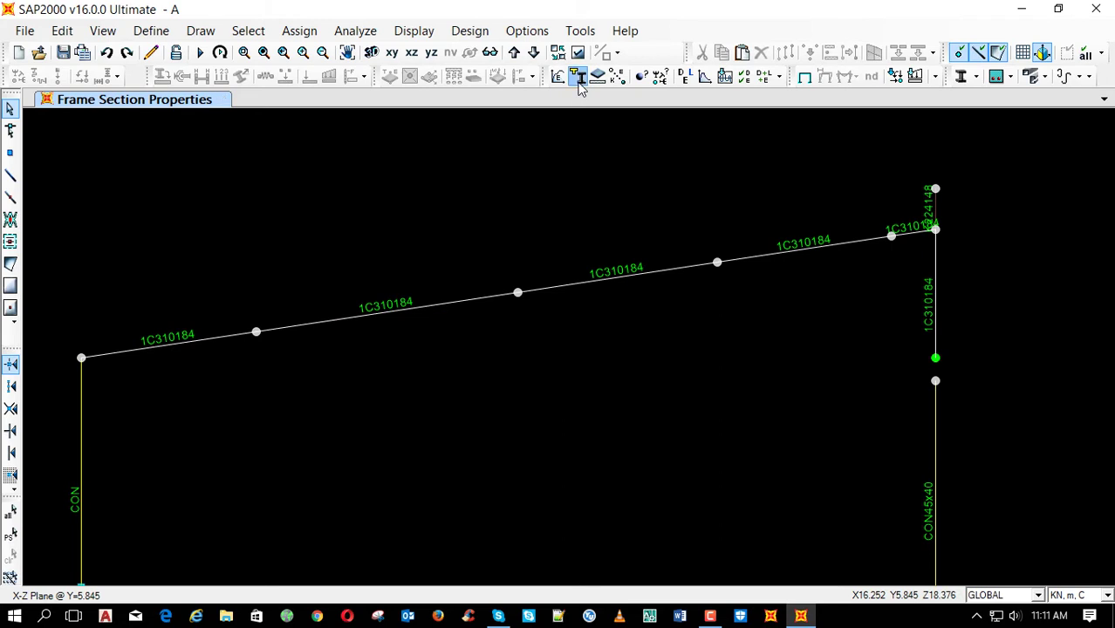
pyautogui.click(580, 77)
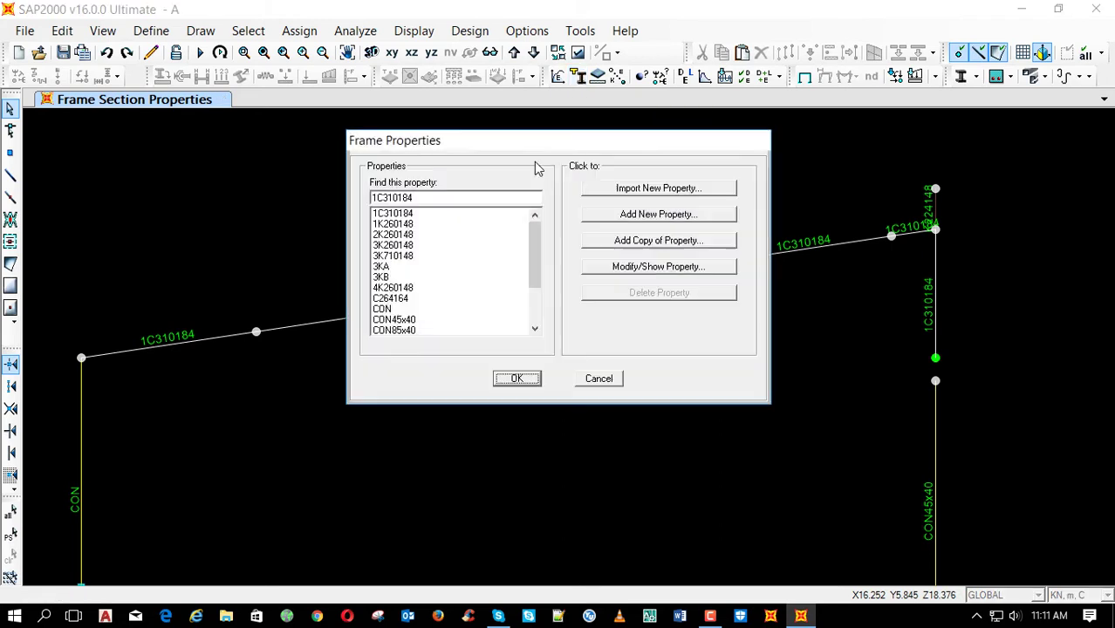
pyautogui.click(417, 225)
pyautogui.click(421, 236)
pyautogui.click(416, 247)
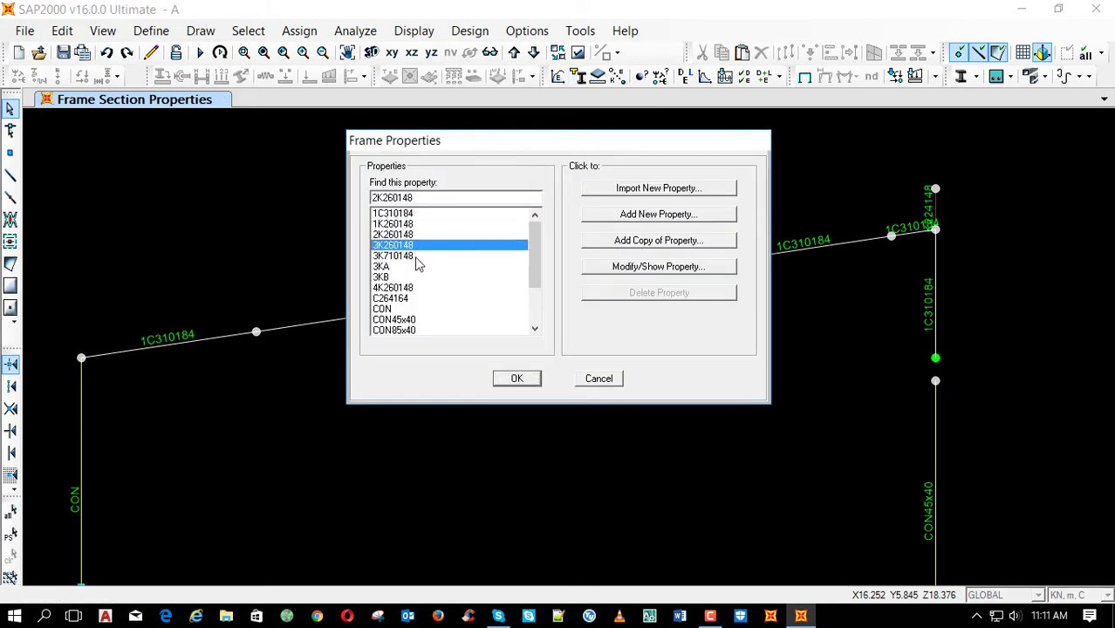
pyautogui.click(416, 256)
pyautogui.click(415, 277)
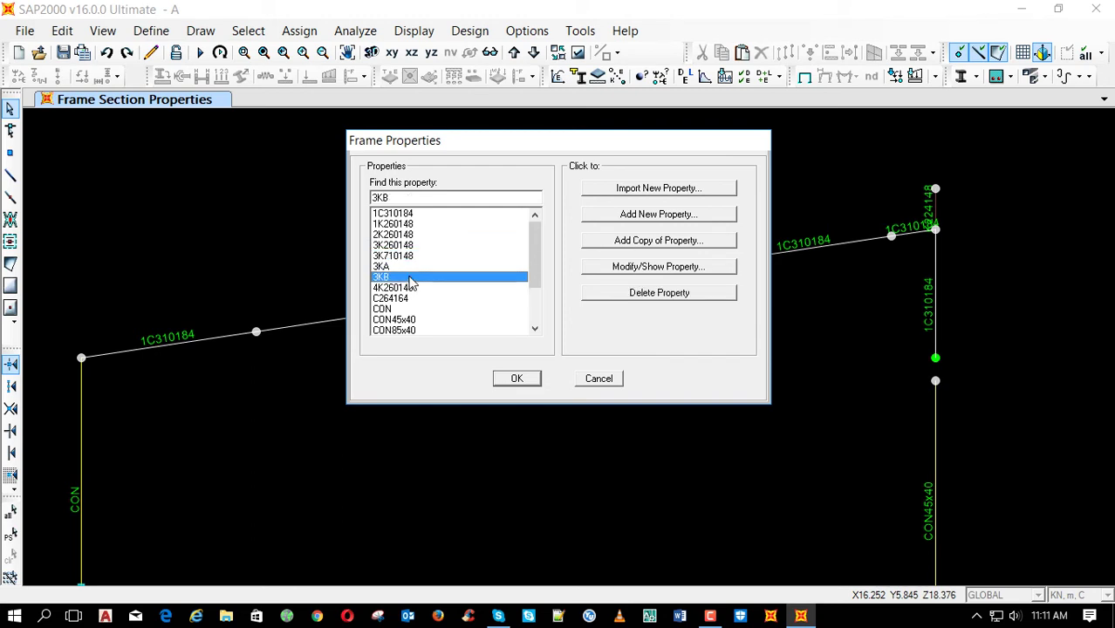
pyautogui.click(600, 294)
pyautogui.click(398, 268)
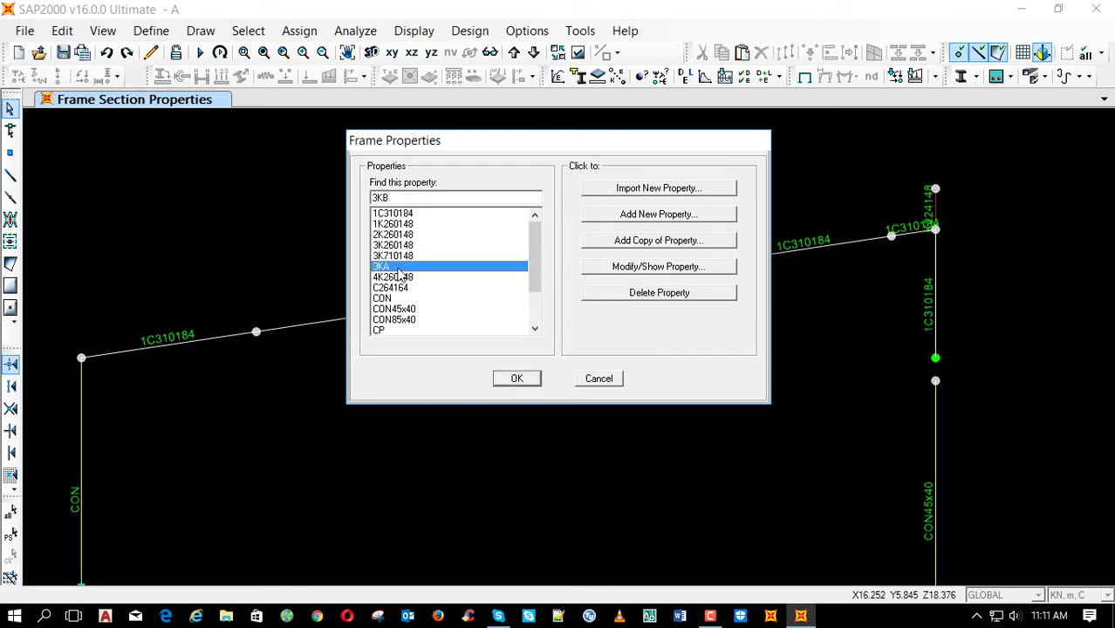
pyautogui.click(610, 294)
pyautogui.click(521, 380)
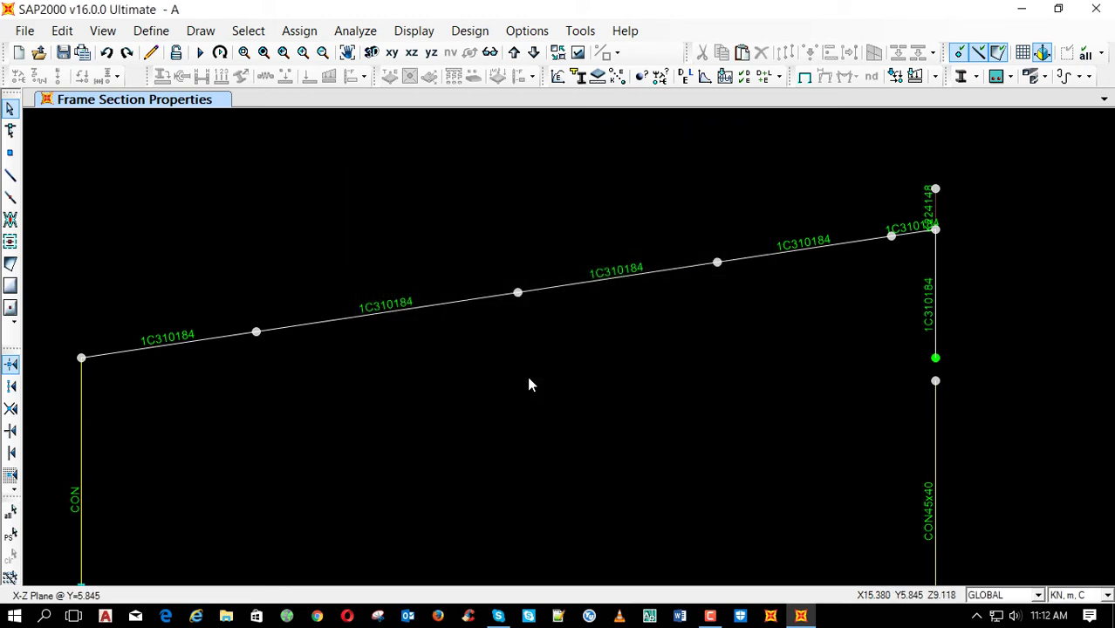
pyautogui.click(577, 77)
pyautogui.click(412, 268)
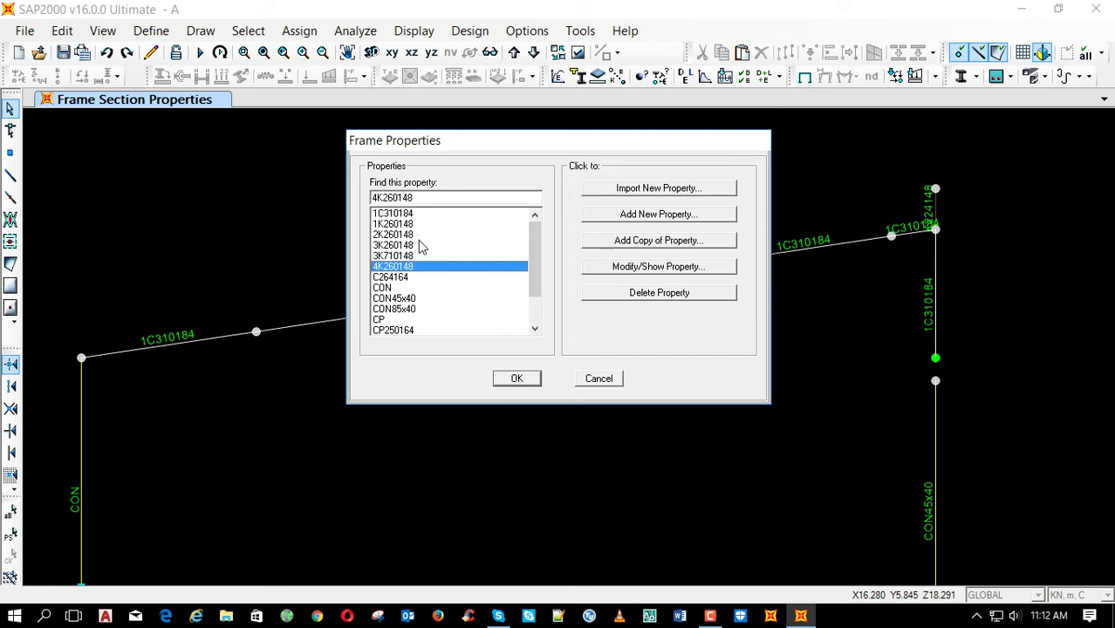
pyautogui.click(517, 378)
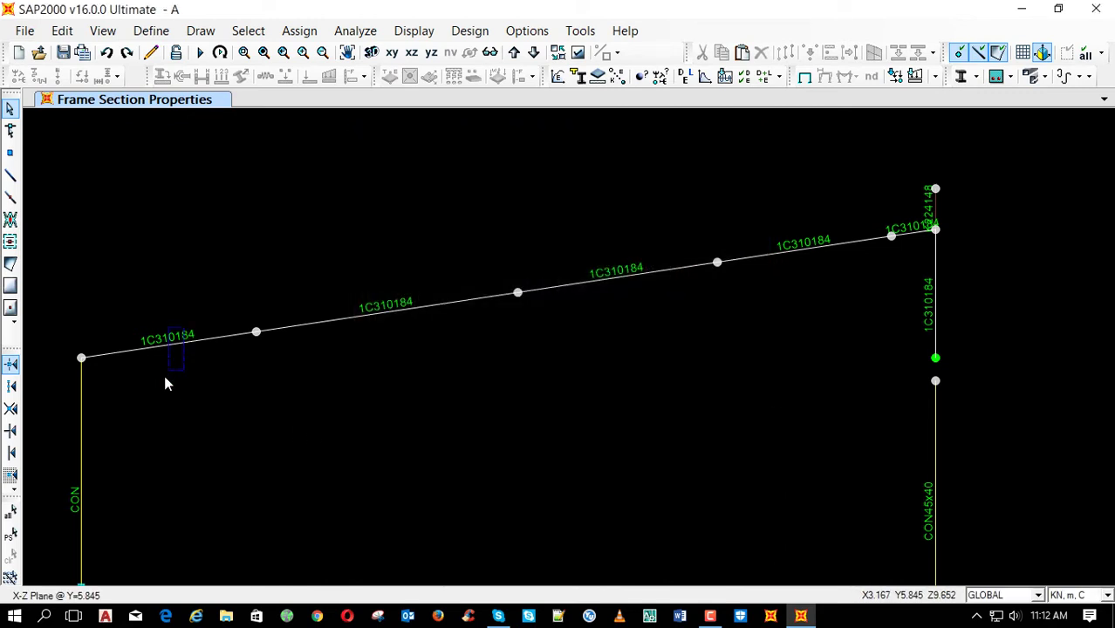
# Assign section 1K260148 to the first rafter segment, starting at the outer CON column
pyautogui.click(171, 345)
pyautogui.click(173, 100)
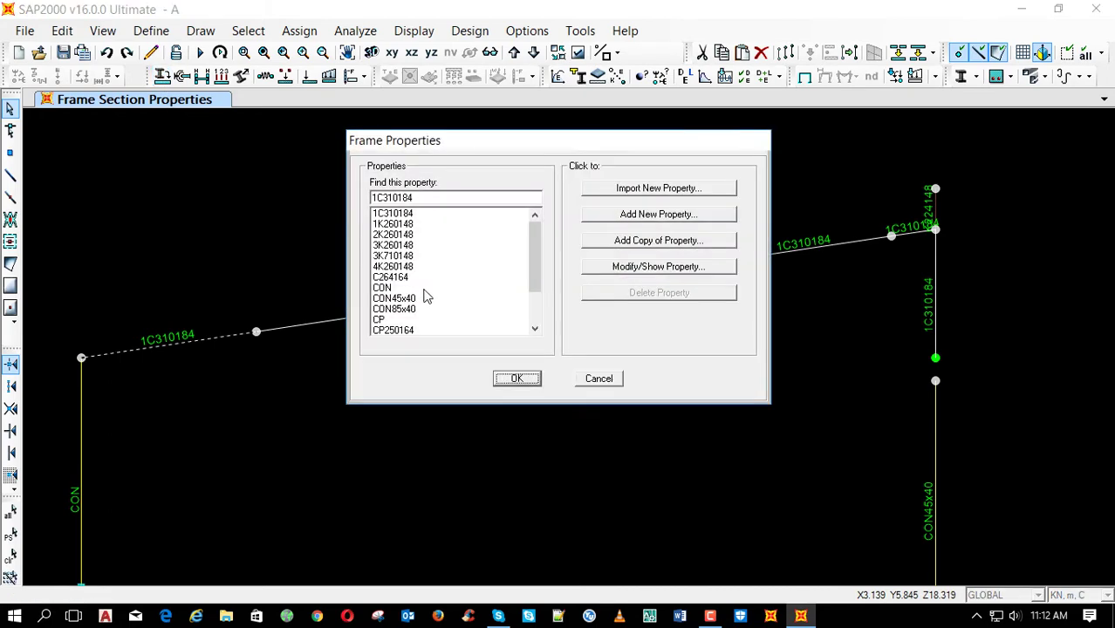
pyautogui.click(408, 225)
pyautogui.click(506, 381)
# Assign section 2K260148 to the second rafter segment, between X=6 and X=15
pyautogui.click(392, 316)
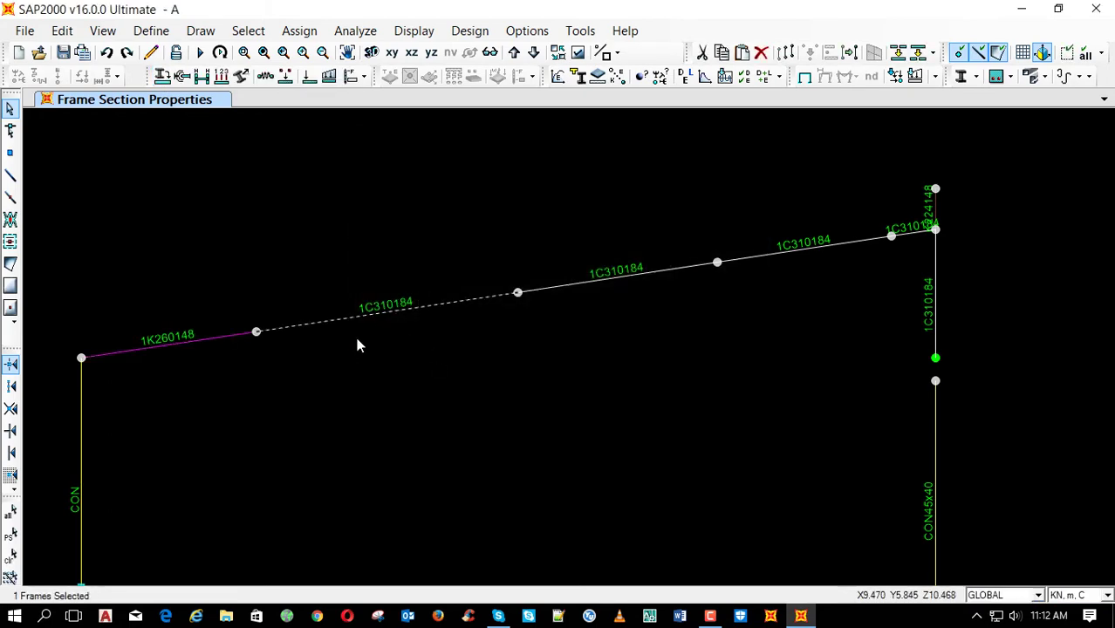
pyautogui.click(161, 100)
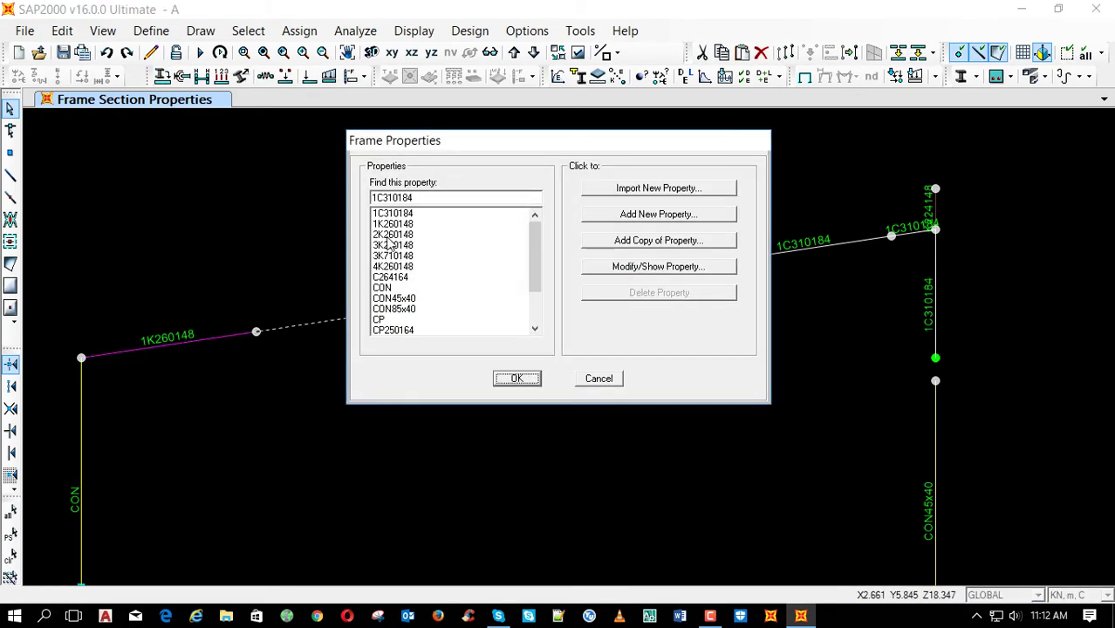
pyautogui.click(390, 234)
pyautogui.click(511, 379)
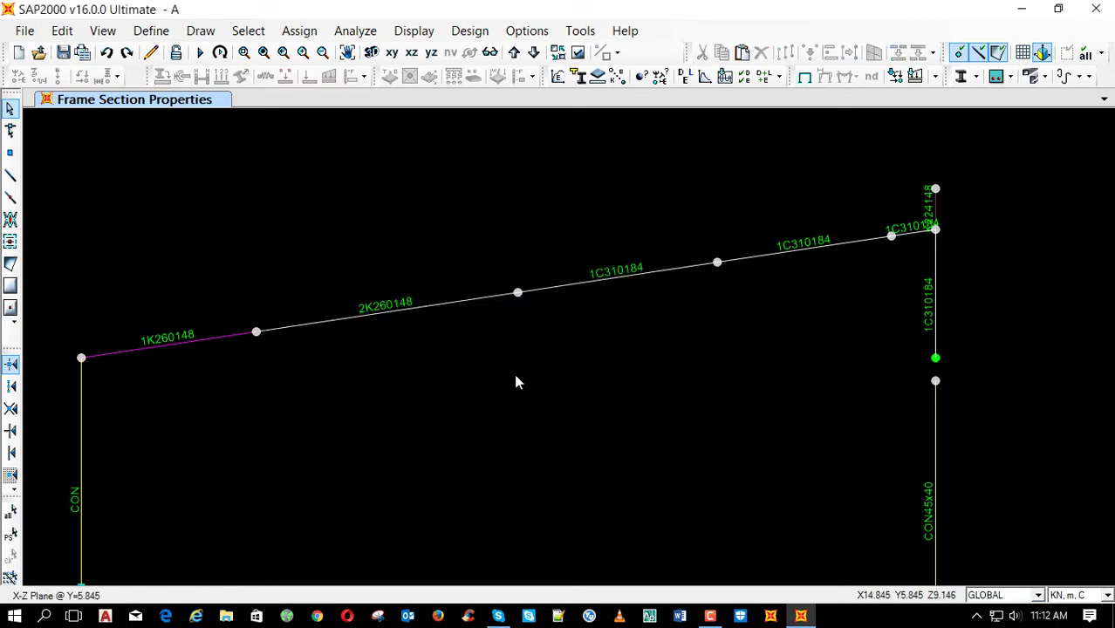
# Assign section 3K260148 to the third rafter segment, the one starting at X=15
pyautogui.moveTo(640, 245); pyautogui.dragTo(597, 306)
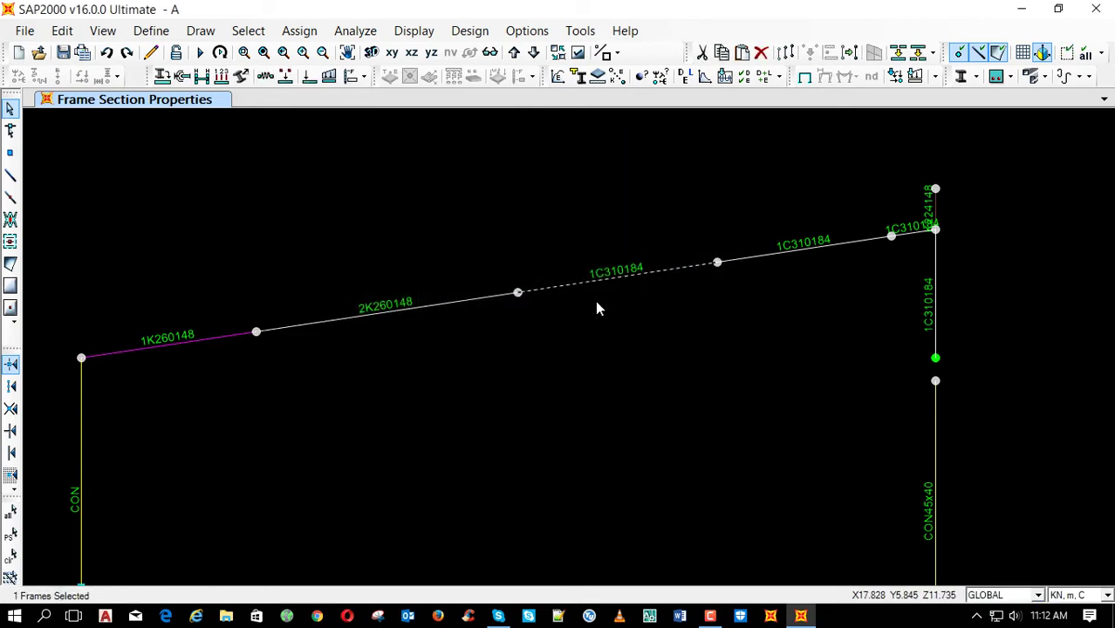
pyautogui.click(163, 76)
pyautogui.click(406, 247)
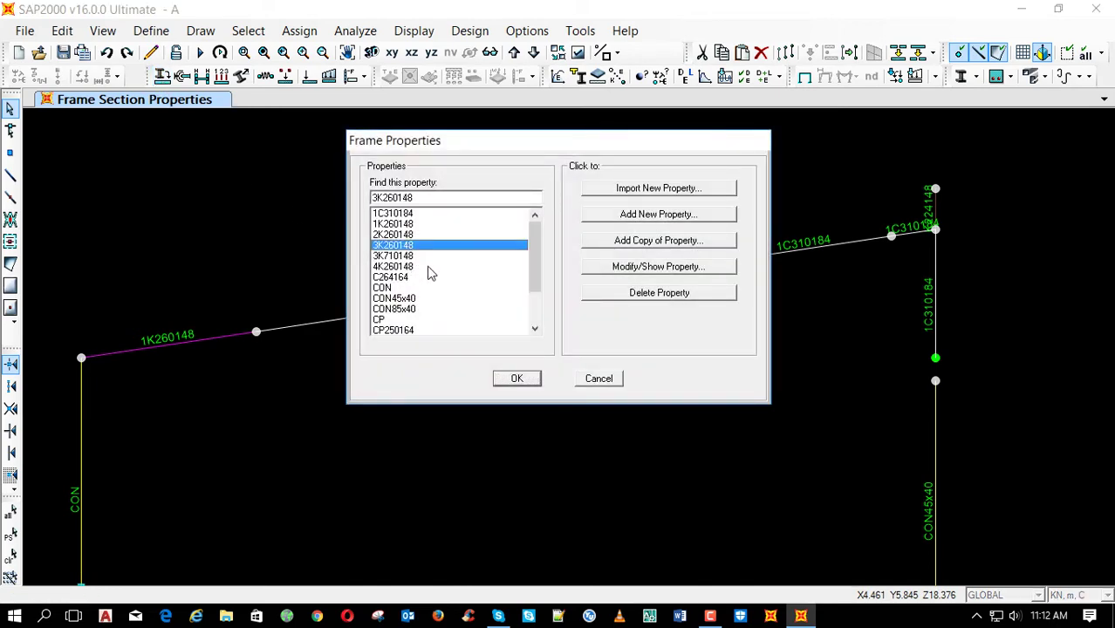
pyautogui.click(520, 377)
# Assign section 4K260148 to the fourth rafter segment, just before the short end piece at the middle column
pyautogui.moveTo(816, 228); pyautogui.dragTo(662, 302)
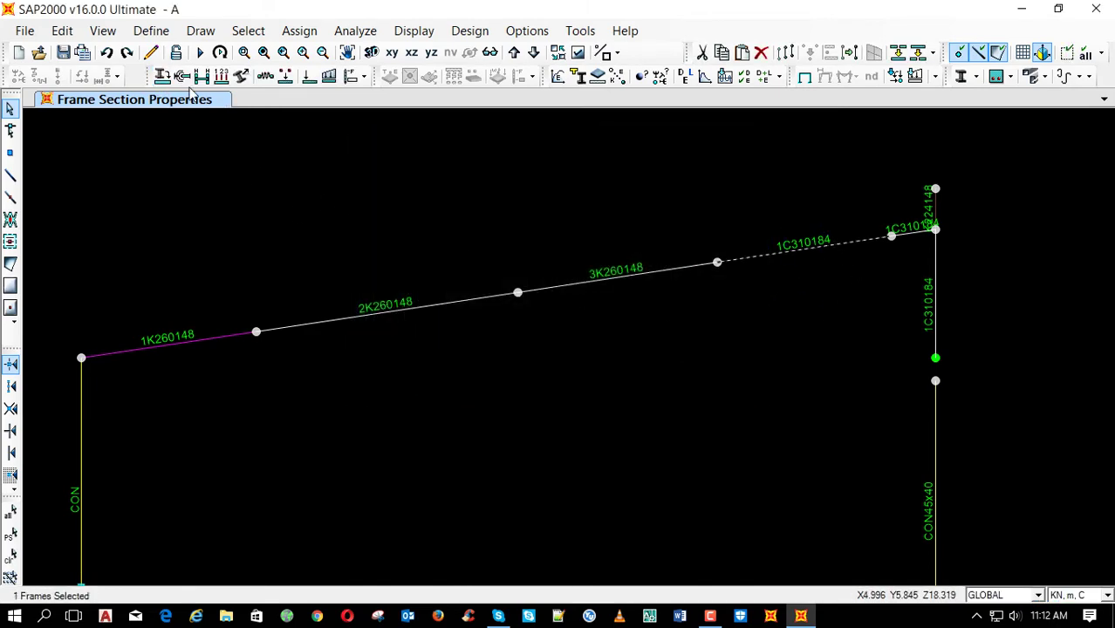
pyautogui.click(162, 77)
pyautogui.click(403, 266)
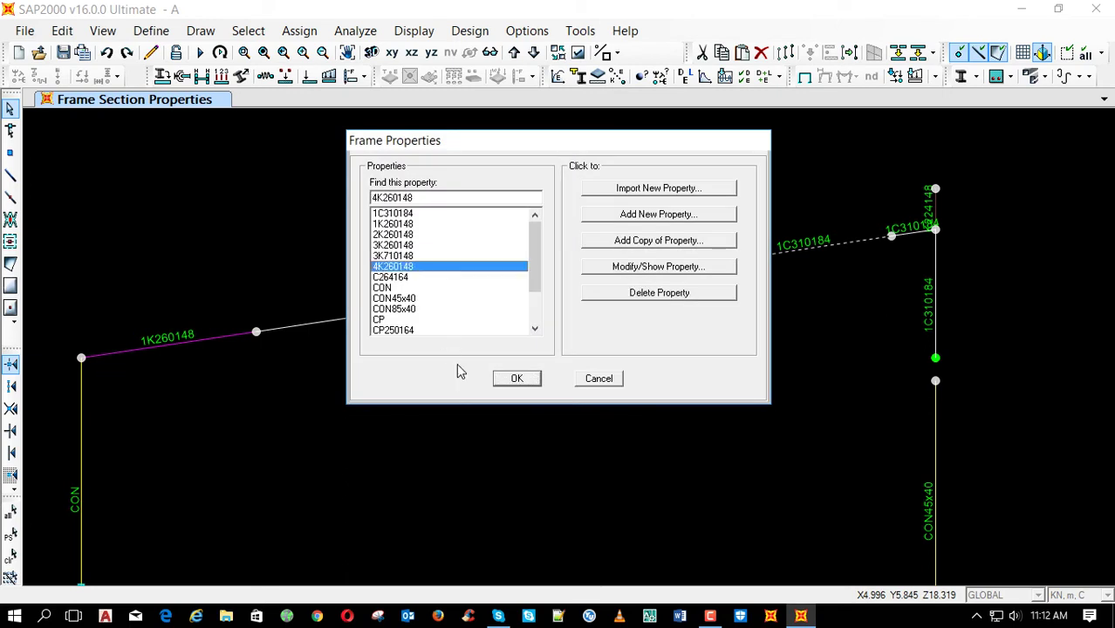
pyautogui.click(517, 377)
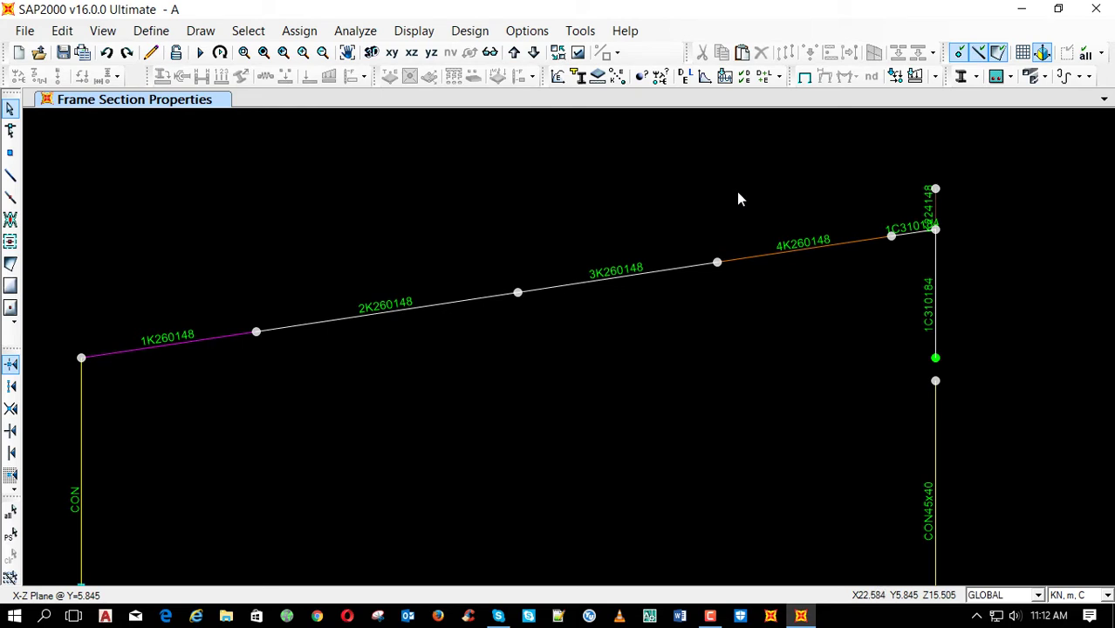
# Rename frame section 1K260148 to 1K260164 and set its web thickness to 0.005 m
pyautogui.click(580, 78)
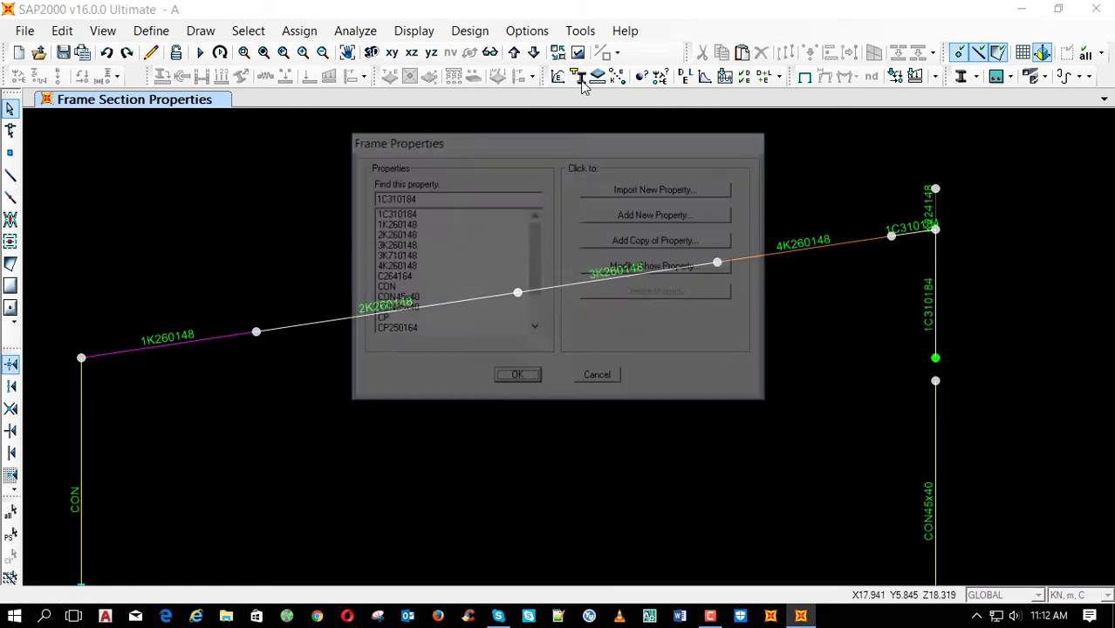
pyautogui.click(433, 224)
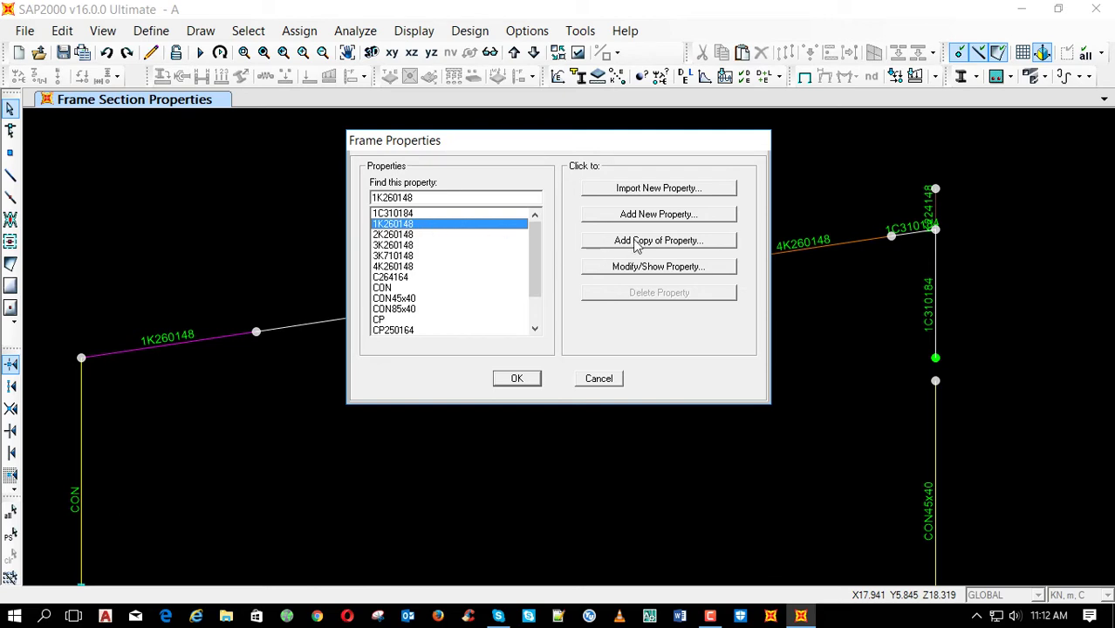
pyautogui.click(641, 267)
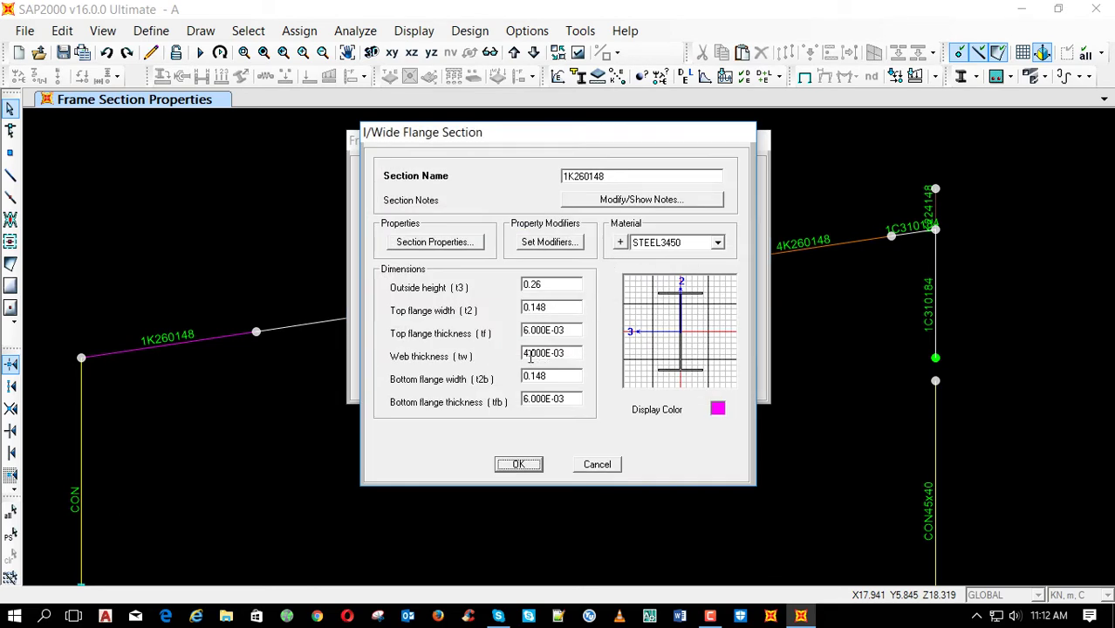
pyautogui.moveTo(528, 355); pyautogui.dragTo(522, 354)
pyautogui.moveTo(591, 176); pyautogui.dragTo(649, 181)
pyautogui.write('164')
# Set the top and bottom flange widths of section 1K260164 to 0.164 m and save it
pyautogui.press('Tab')
pyautogui.press('Tab')
pyautogui.press('Tab')
pyautogui.press('Tab')
pyautogui.press('Tab')
pyautogui.write('.164')
pyautogui.press('Tab')
pyautogui.press('Tab')
pyautogui.press('Tab')
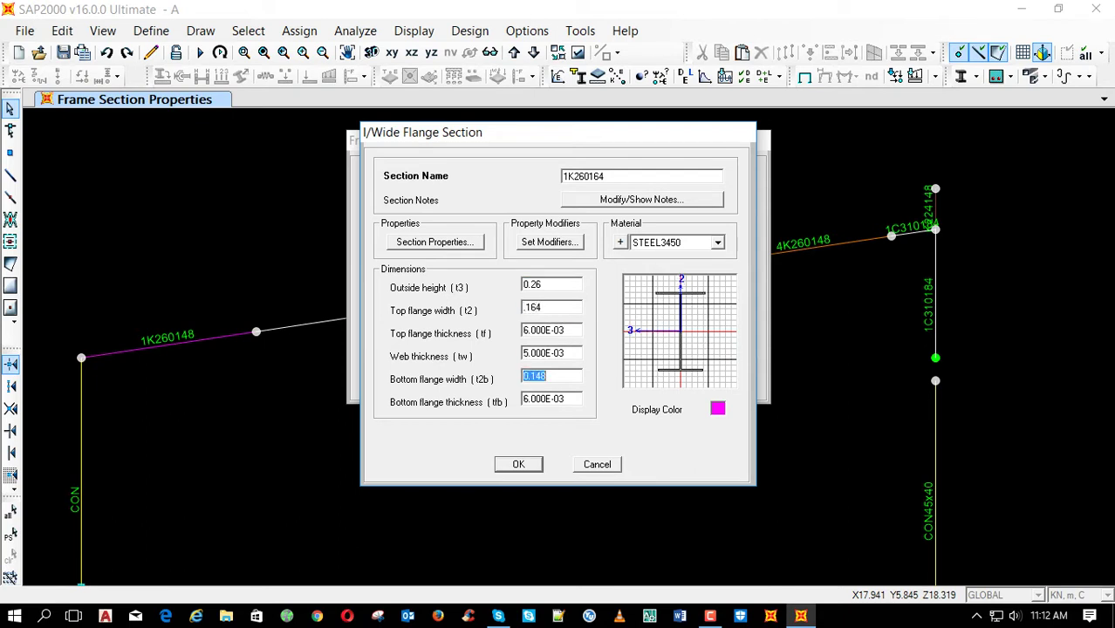
pyautogui.write('.')
pyautogui.click(522, 465)
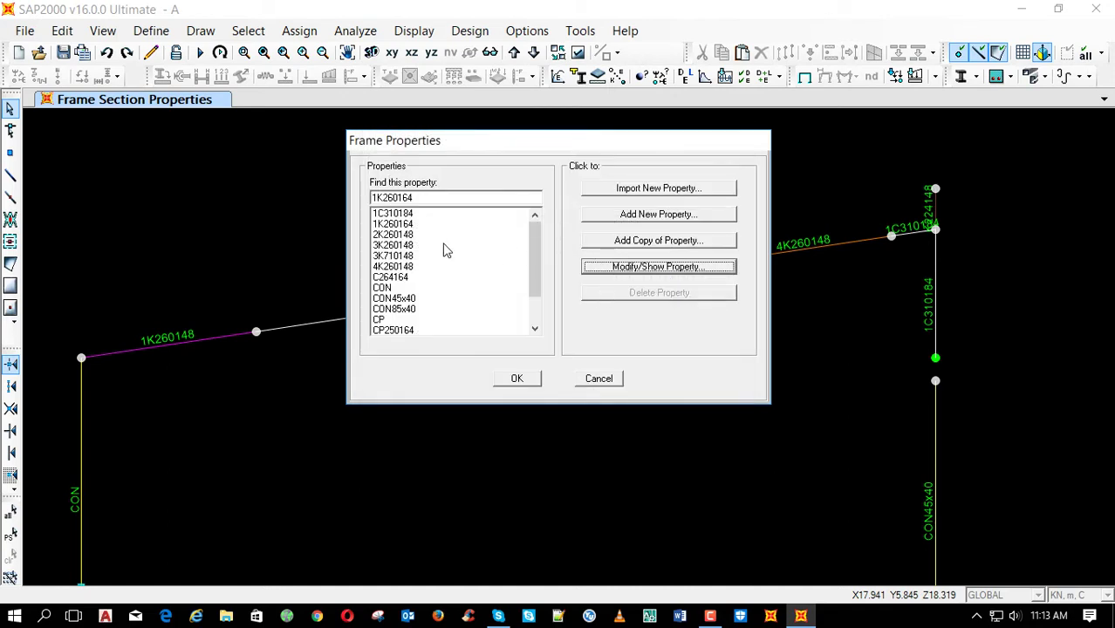
# Copy section 1K260164 as 1K700164 with a new outside height
pyautogui.click(412, 225)
pyautogui.click(661, 244)
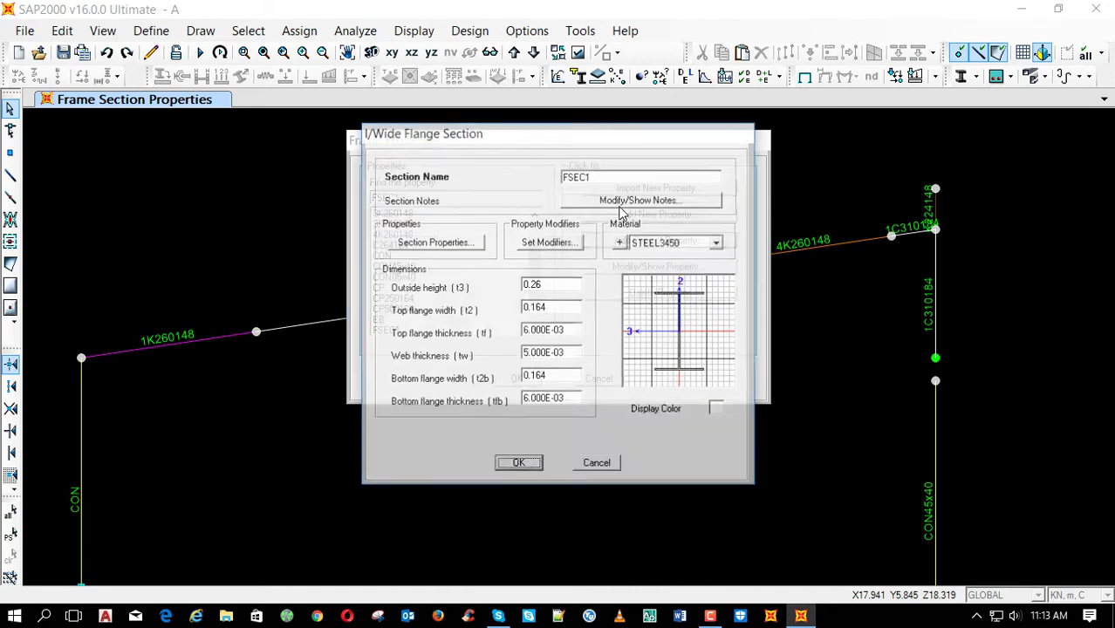
pyautogui.doubleClick(601, 177)
pyautogui.write('1K70016')
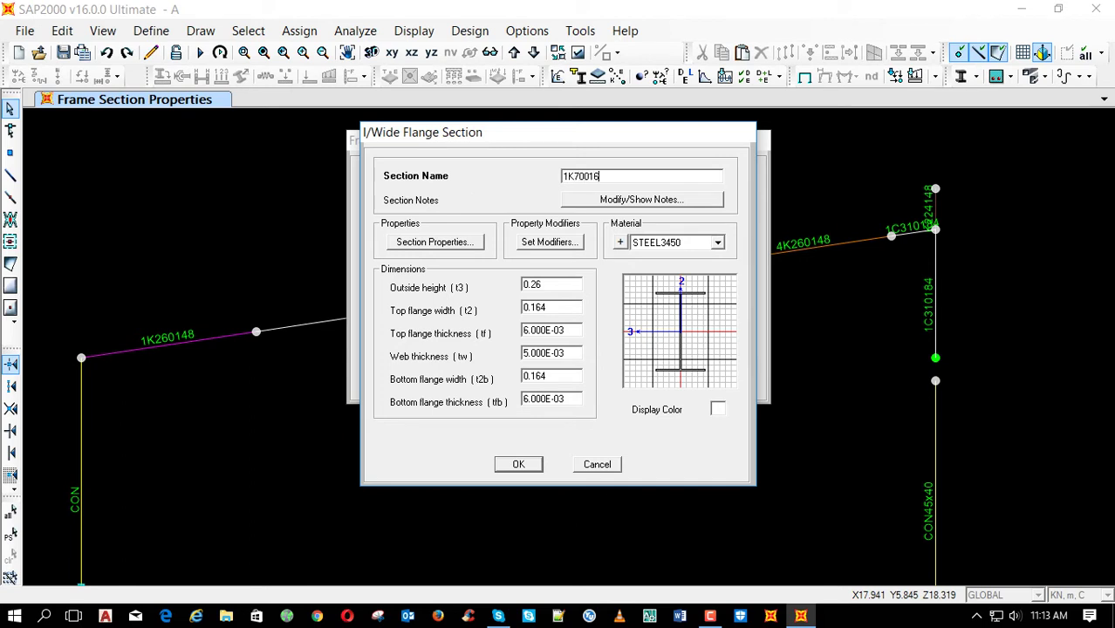
pyautogui.press('Tab')
pyautogui.press('Tab')
pyautogui.press('Tab')
pyautogui.press('Tab')
pyautogui.press('BackSpace')
pyautogui.click(519, 464)
# Create a nonprismatic section named 1K with start section 1K700164 and end section 1K260164
pyautogui.click(641, 218)
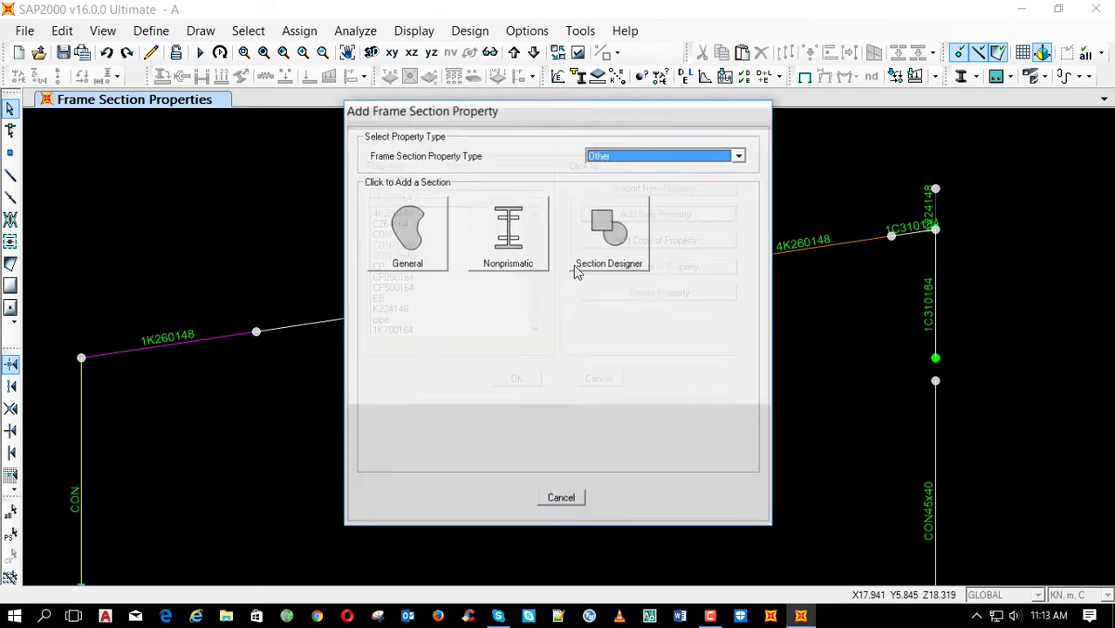
pyautogui.click(508, 237)
pyautogui.write('1K')
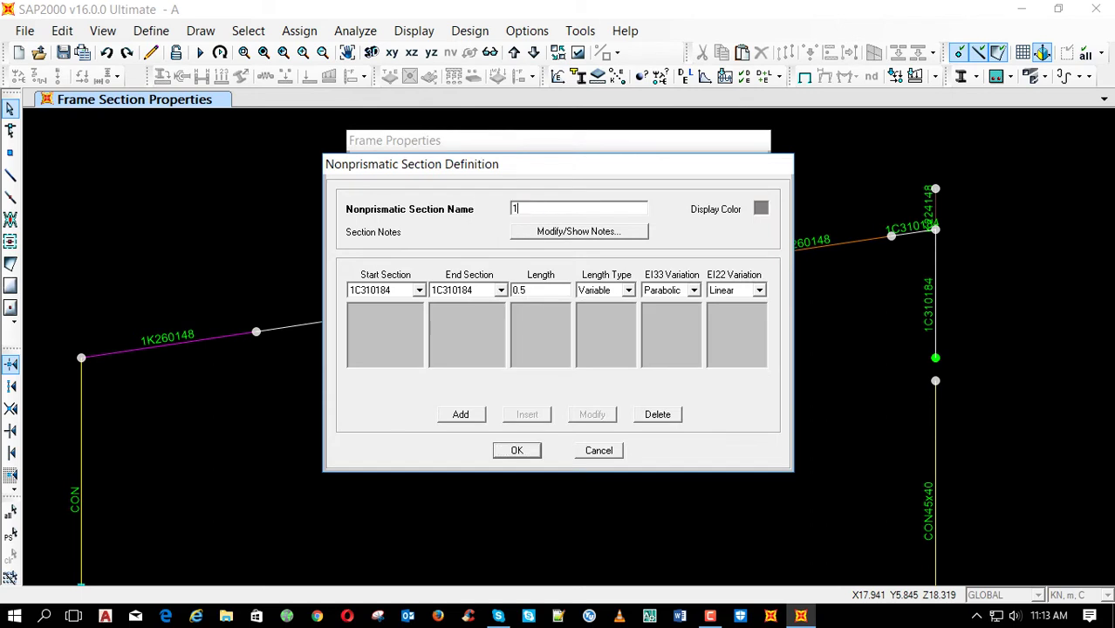
pyautogui.click(419, 291)
pyautogui.click(376, 326)
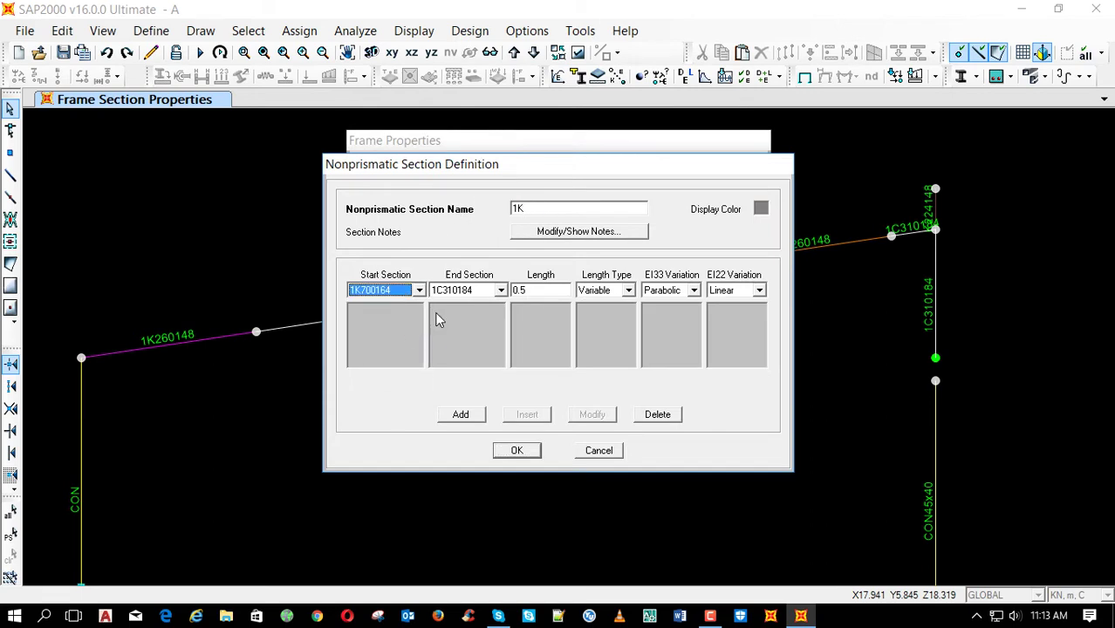
pyautogui.click(485, 291)
pyautogui.click(462, 315)
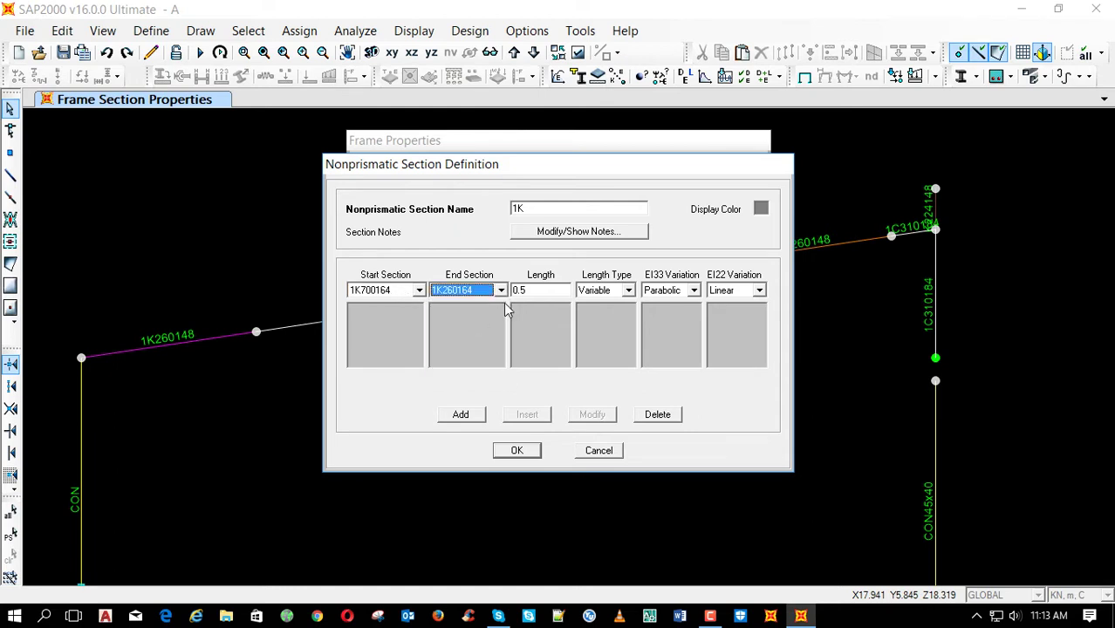
# Give section 1K a variable length of 1 with parabolic EI22 variation, add the segment and save the definition
pyautogui.click(535, 293)
pyautogui.write('1')
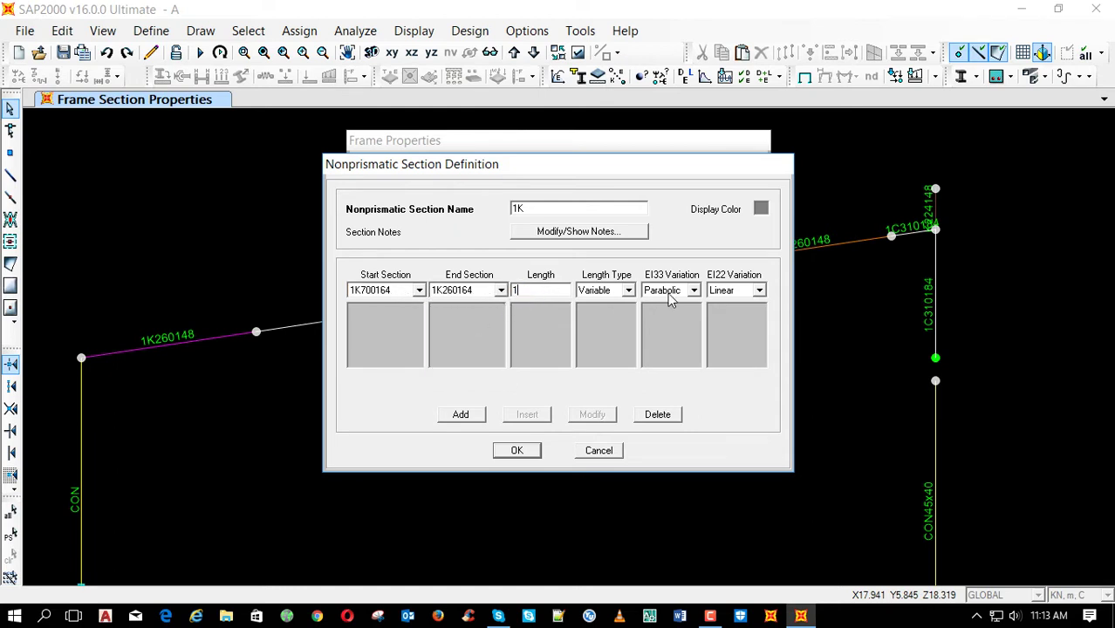
pyautogui.click(760, 290)
pyautogui.click(752, 315)
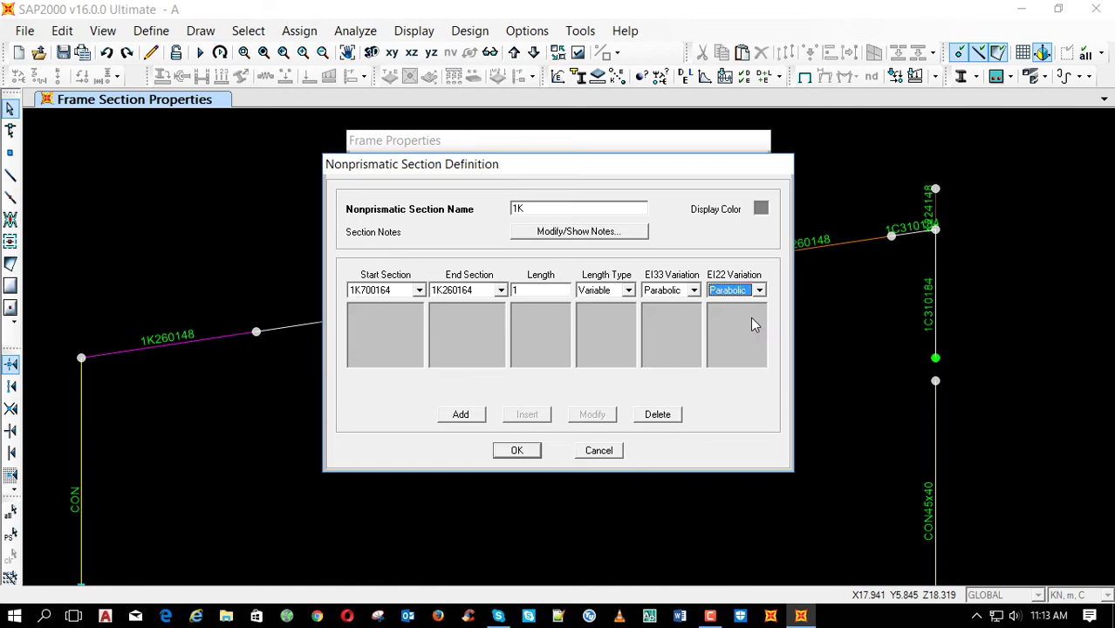
pyautogui.click(465, 416)
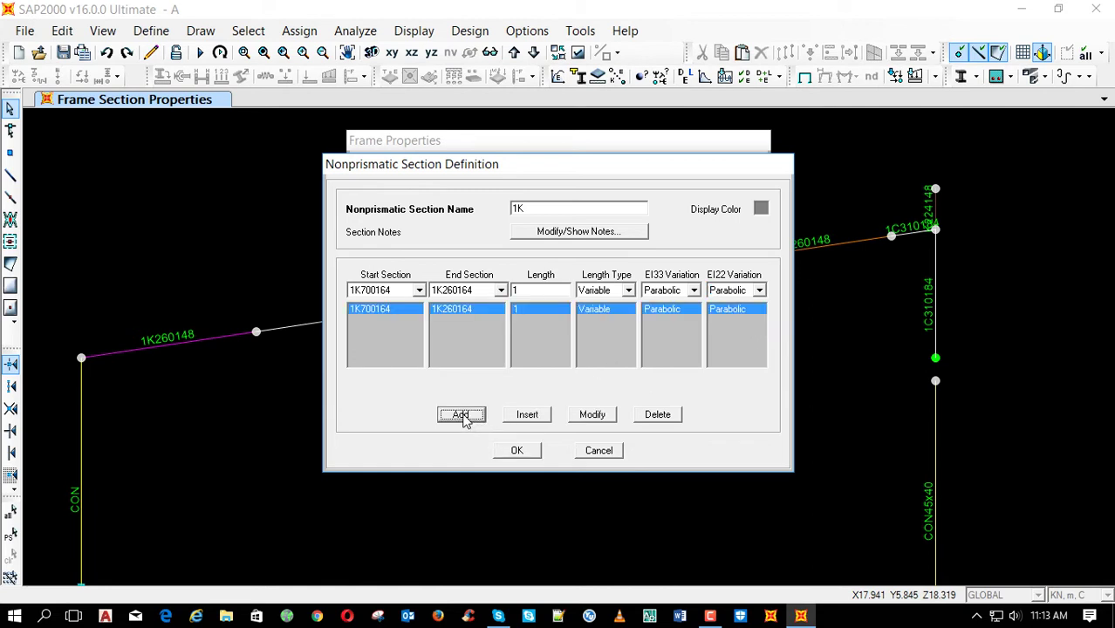
pyautogui.click(527, 453)
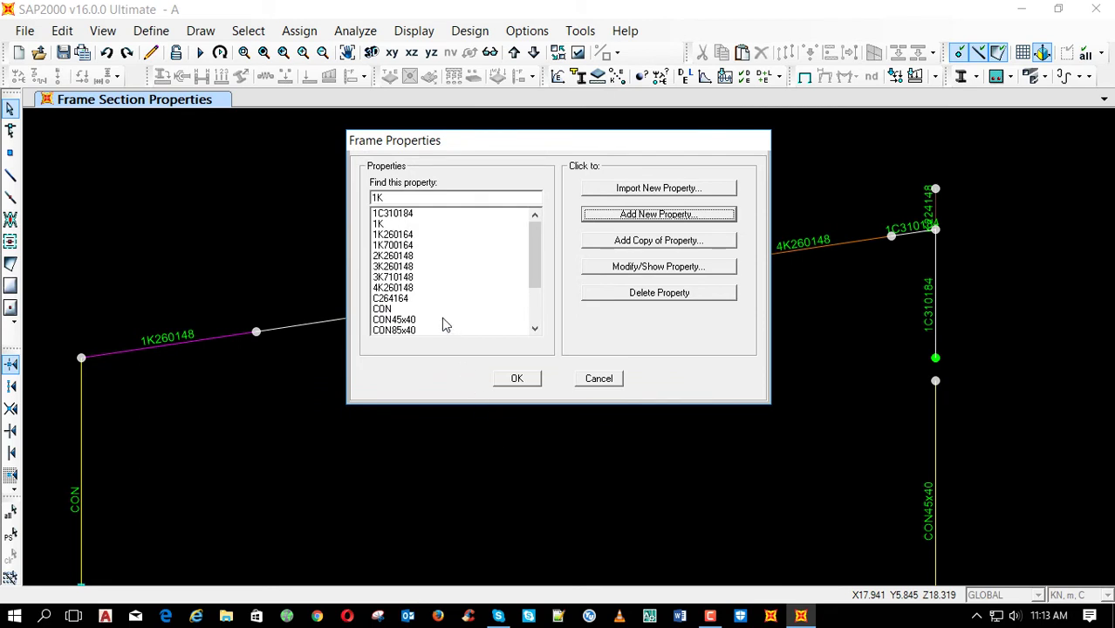
# Delete the unused frame section 3K710148 and accept the frame properties
pyautogui.moveTo(456, 146); pyautogui.dragTo(523, 177)
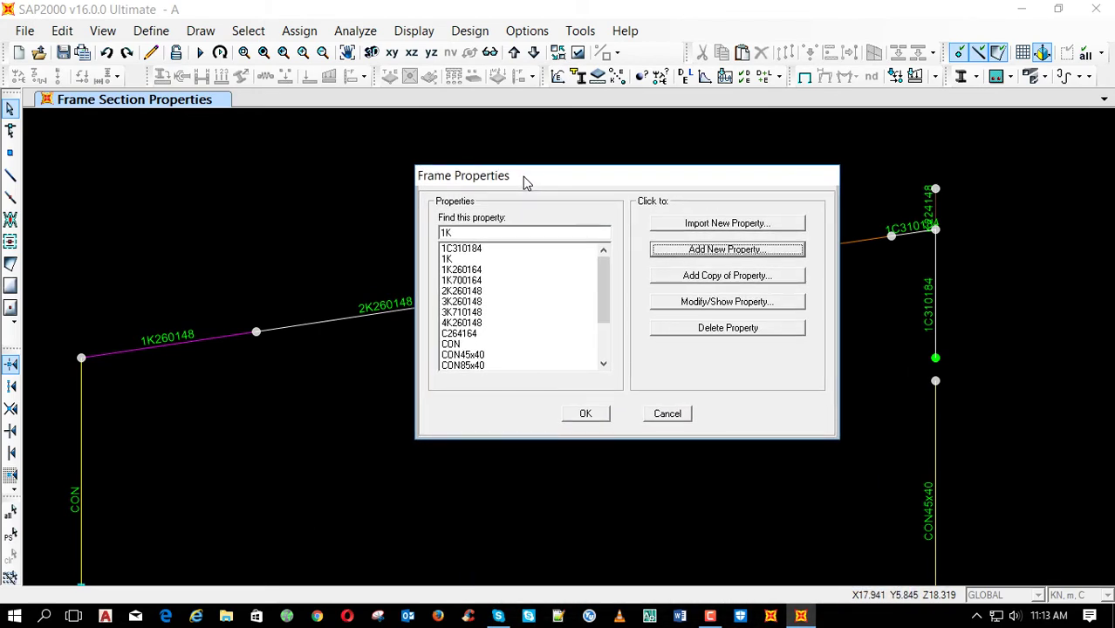
pyautogui.click(484, 312)
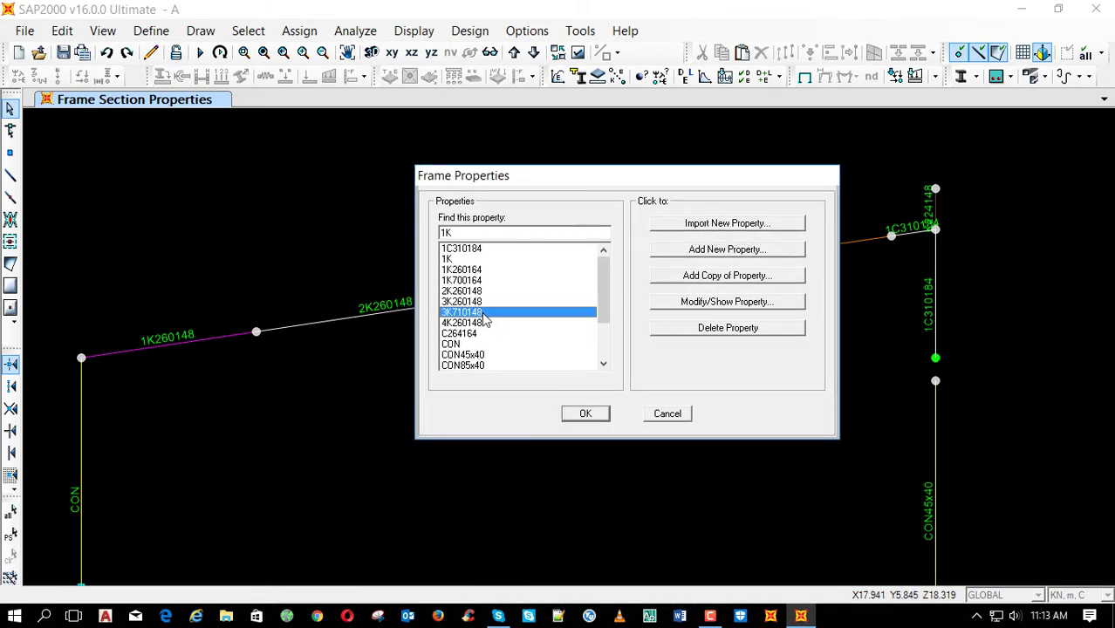
pyautogui.click(710, 329)
pyautogui.click(607, 419)
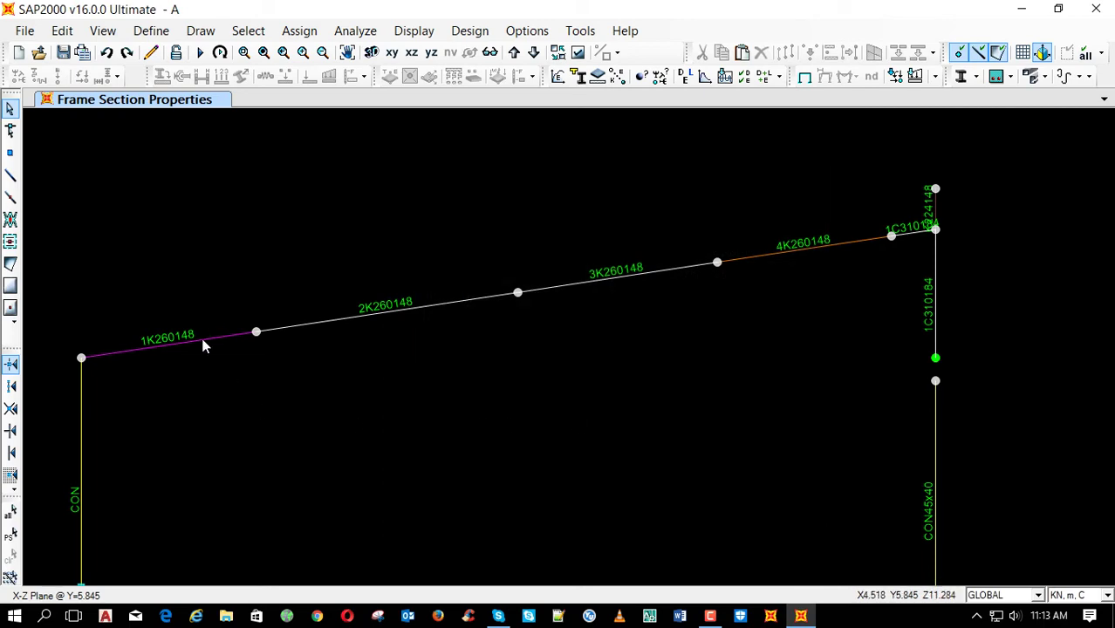
# Assign nonprismatic section 1K to the first rafter segment, next to the outer CON column
pyautogui.click(202, 347)
pyautogui.click(163, 76)
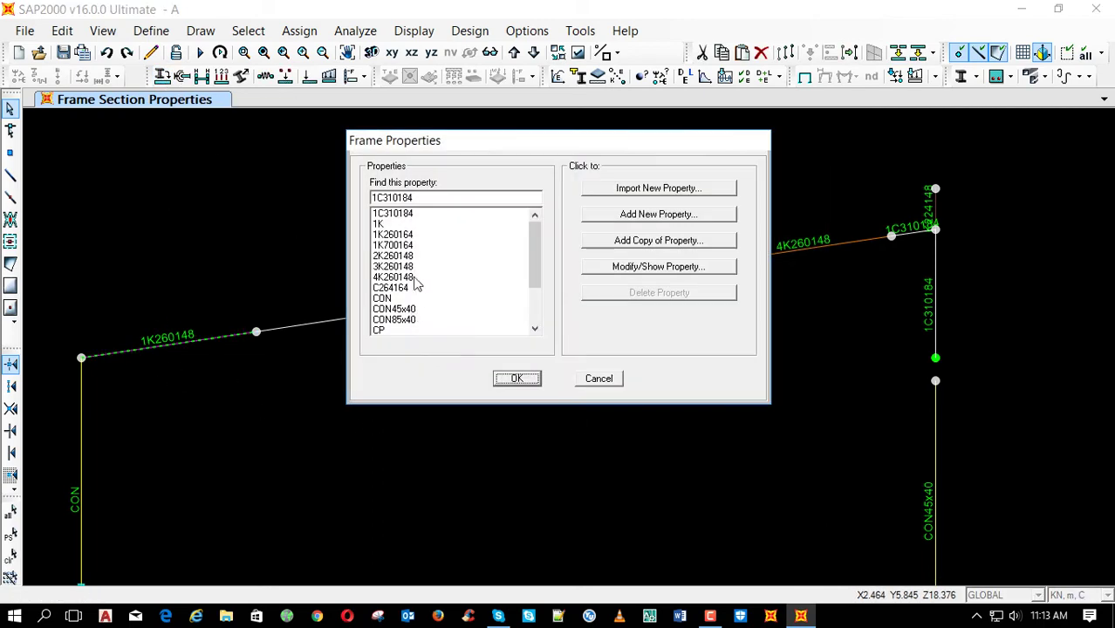
pyautogui.click(397, 224)
pyautogui.click(517, 468)
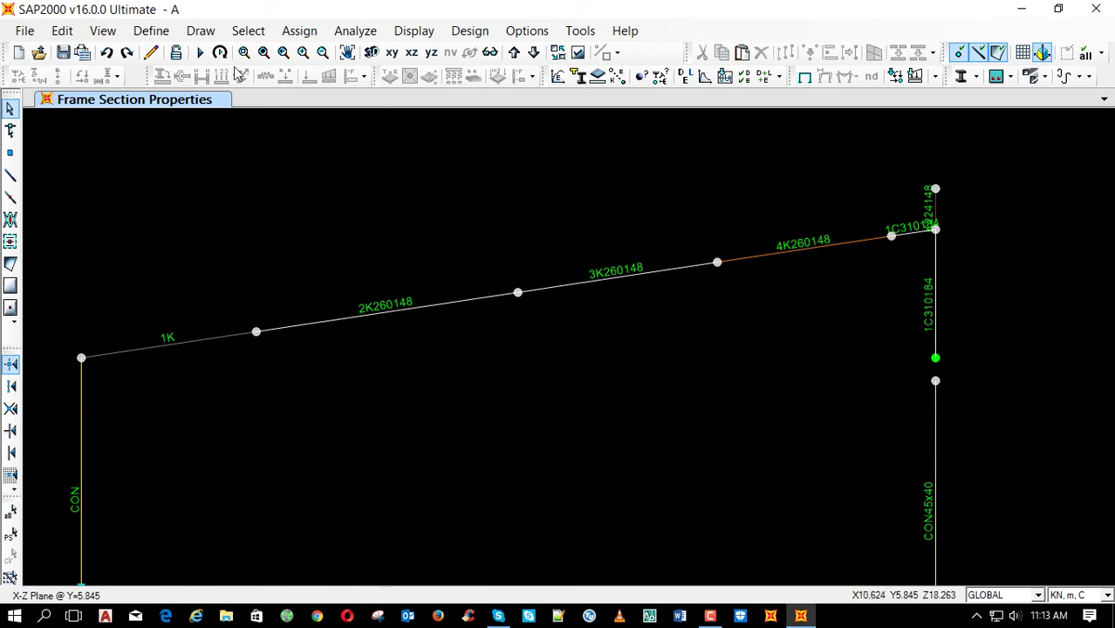
pyautogui.click(579, 76)
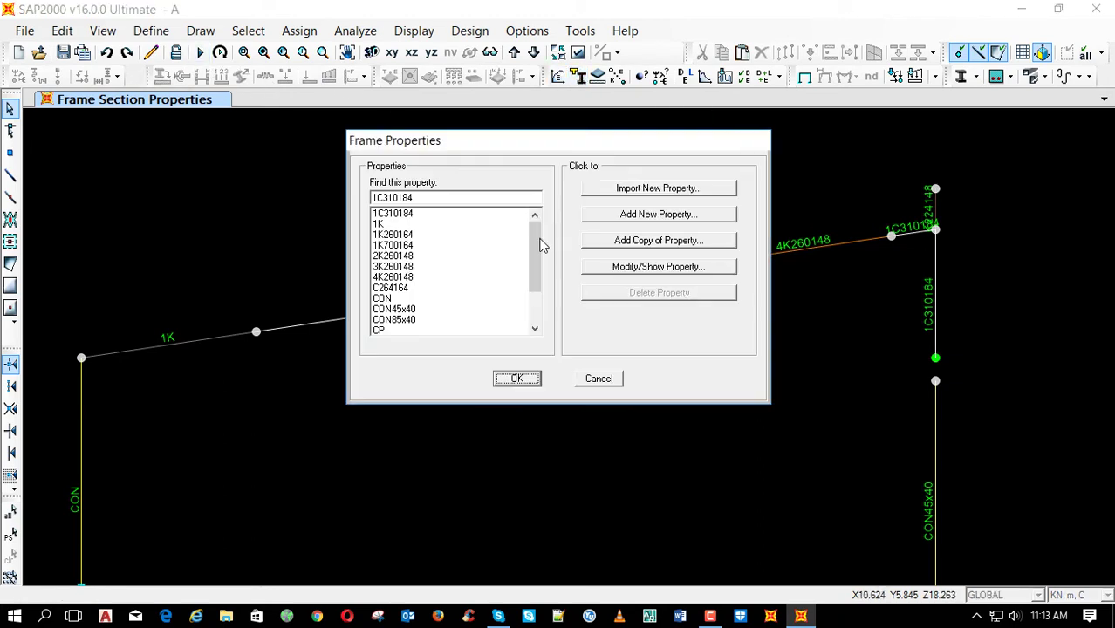
pyautogui.click(420, 278)
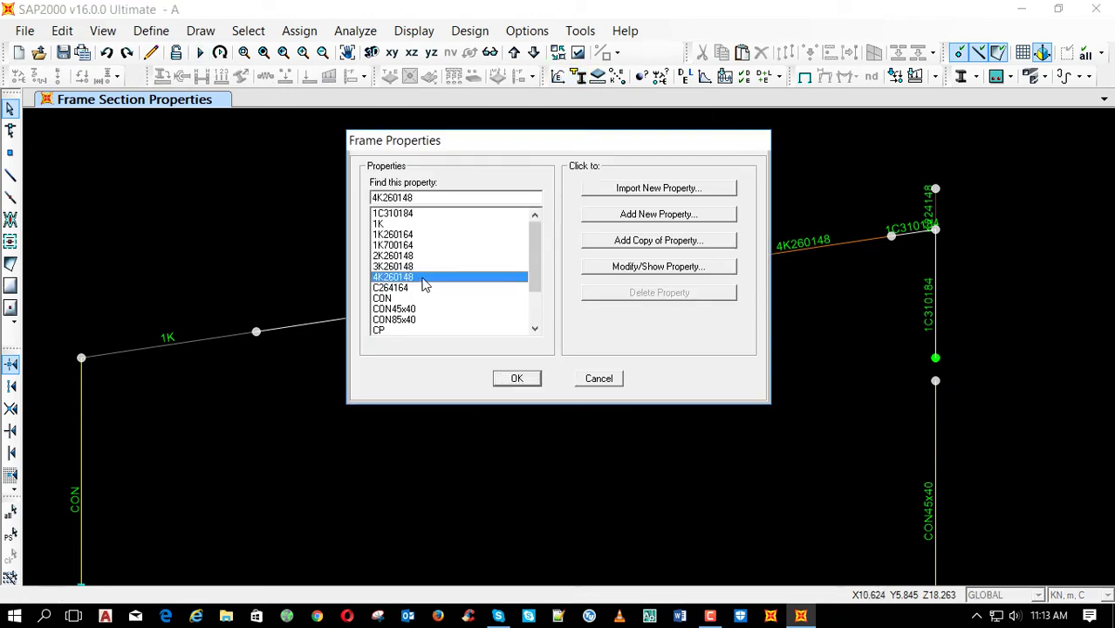
pyautogui.click(654, 241)
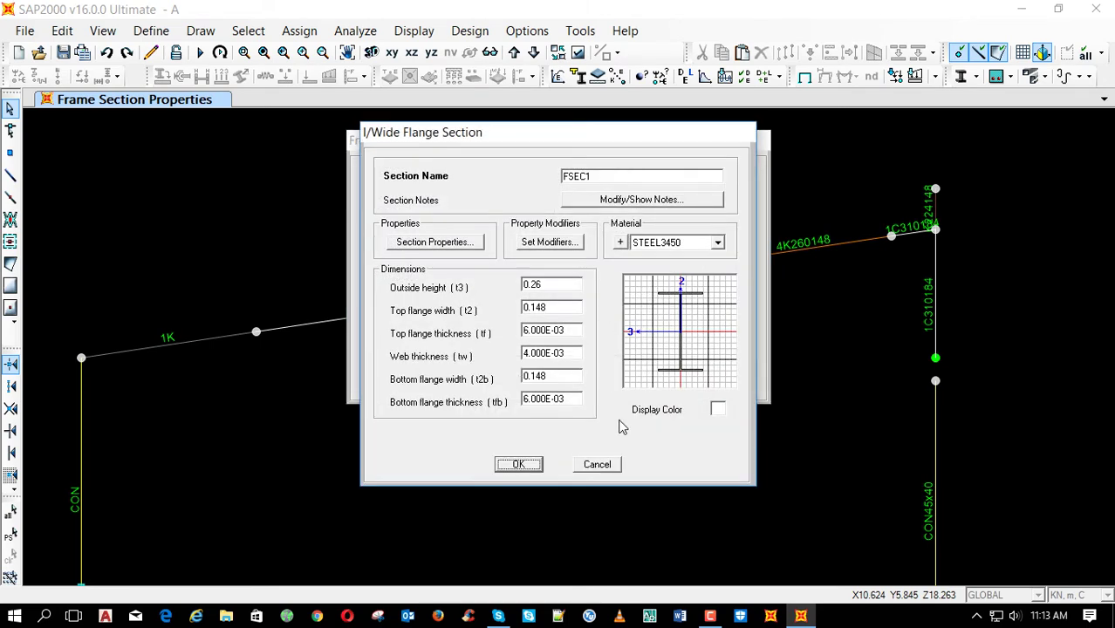
pyautogui.press('Return')
pyautogui.click(410, 332)
pyautogui.click(611, 295)
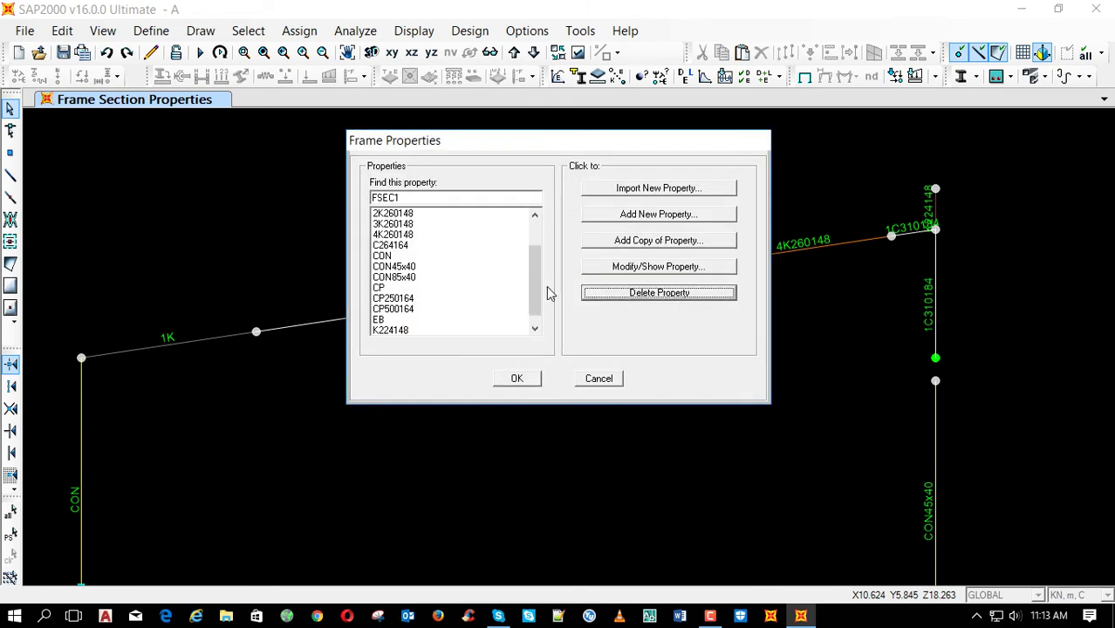
# Open frame section 4K260148 for modification and rename it 4K260164
pyautogui.click(426, 245)
pyautogui.click(428, 236)
pyautogui.click(637, 266)
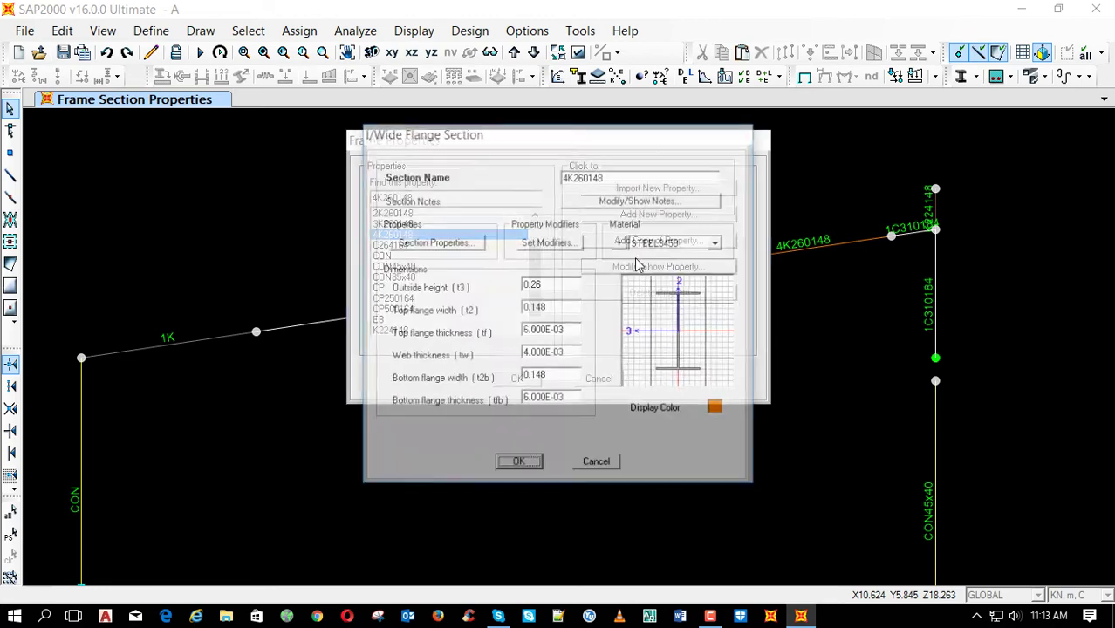
pyautogui.moveTo(593, 177); pyautogui.dragTo(615, 178)
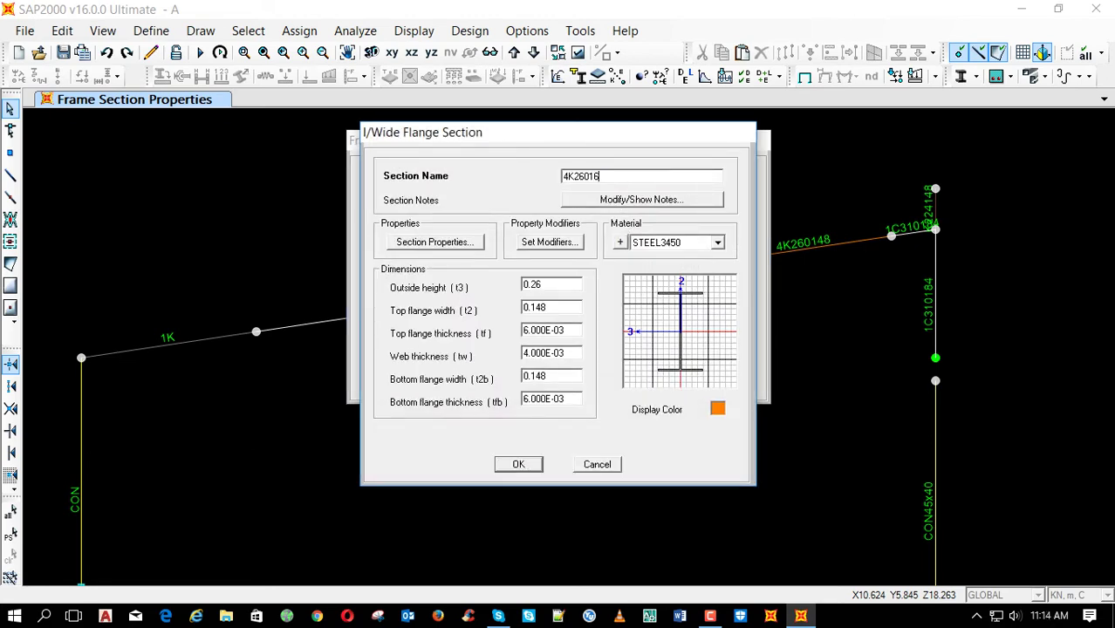
# Set the top flange width of section 4K260164 to 0.164 m
pyautogui.press('Tab')
pyautogui.press('Tab')
pyautogui.press('Tab')
pyautogui.press('Tab')
pyautogui.press('Tab')
pyautogui.press('Tab')
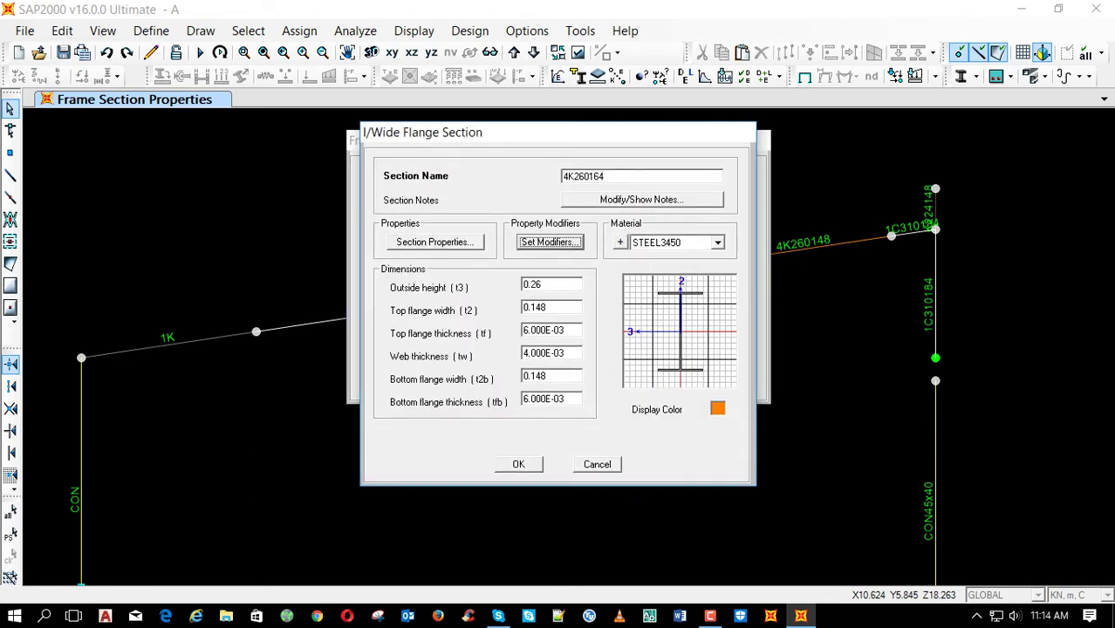
pyautogui.press('BackSpace')
pyautogui.write('.16')
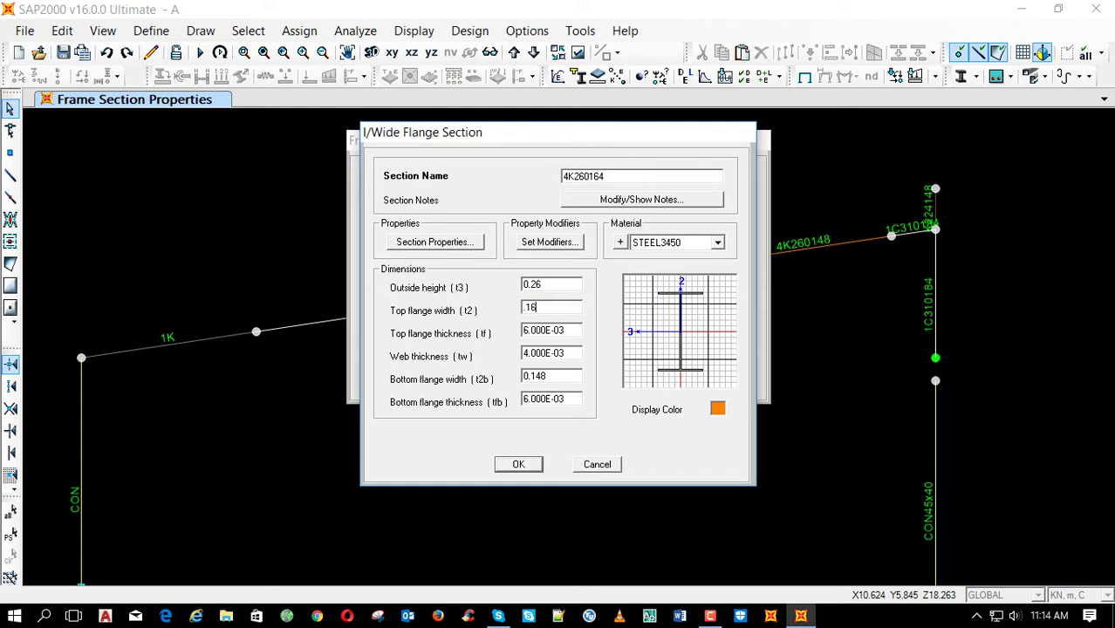
pyautogui.write('4')
# Set the web thickness of section 4K260164 to 0.005 m and its bottom flange width to 0.164 m, then save it
pyautogui.press('Tab')
pyautogui.press('Tab')
pyautogui.press('BackSpace')
pyautogui.write('5')
pyautogui.press('Tab')
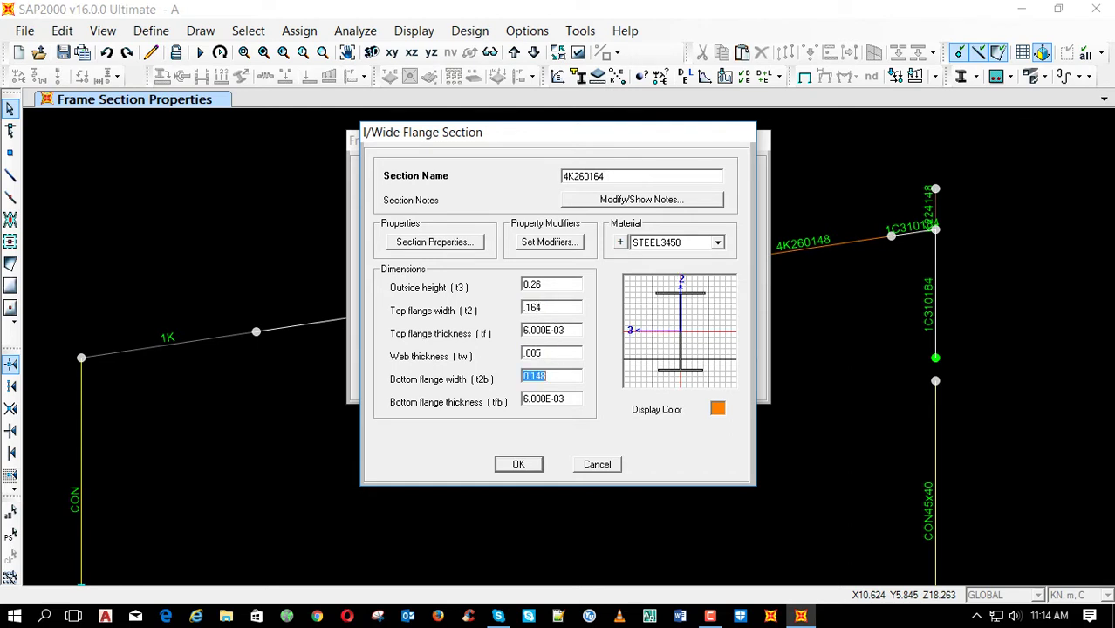
pyautogui.write('.164')
pyautogui.click(530, 464)
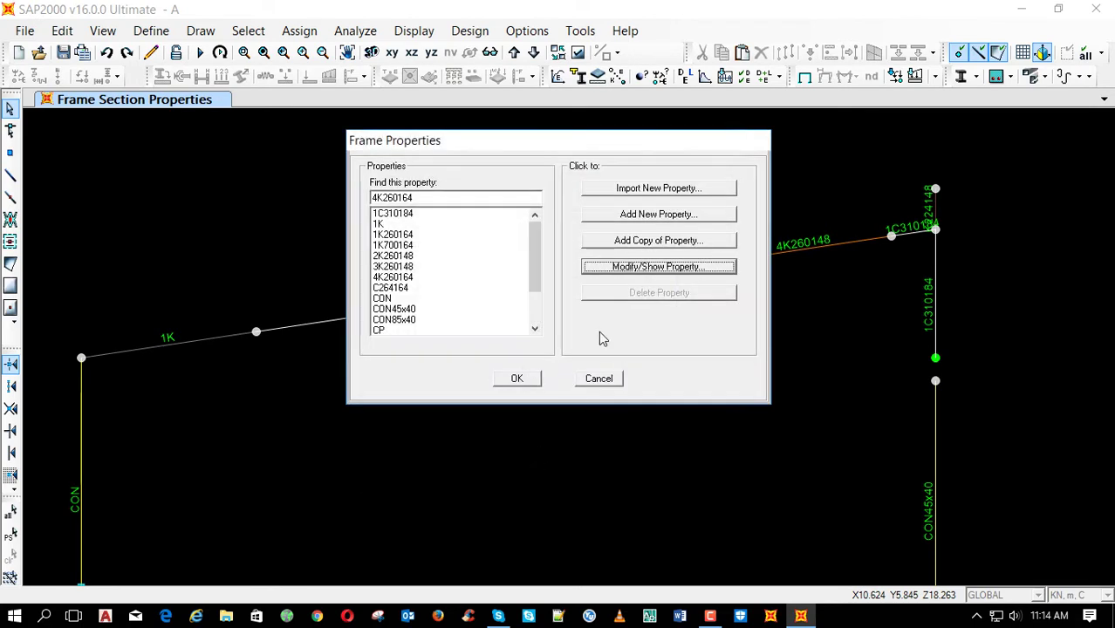
# Copy section 4K260164 as 4K500164 with a new outside height
pyautogui.click(471, 281)
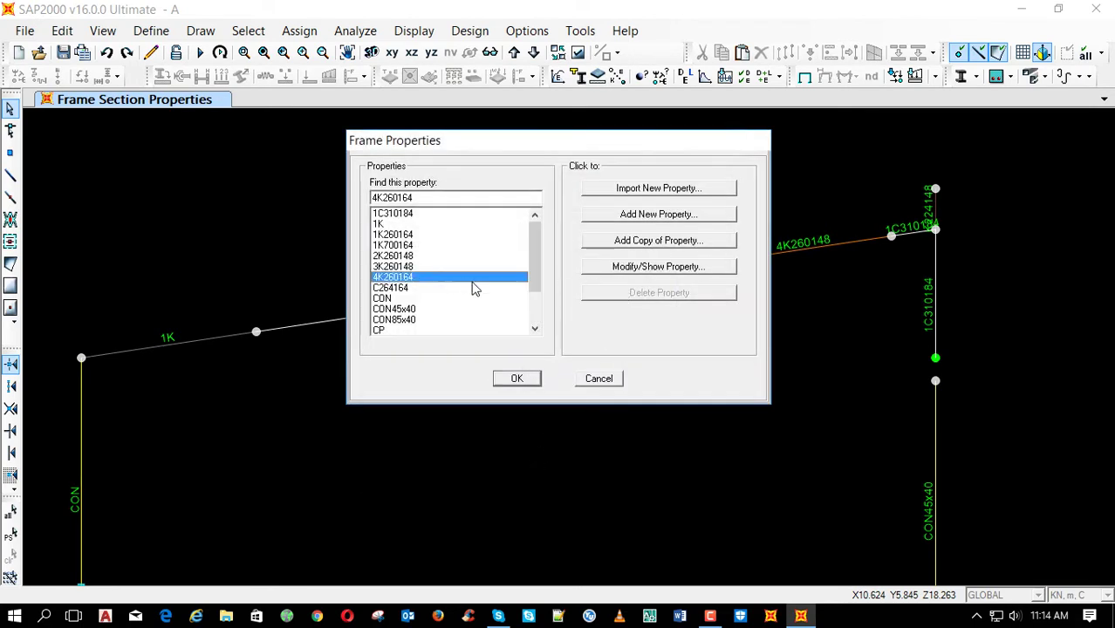
pyautogui.click(643, 245)
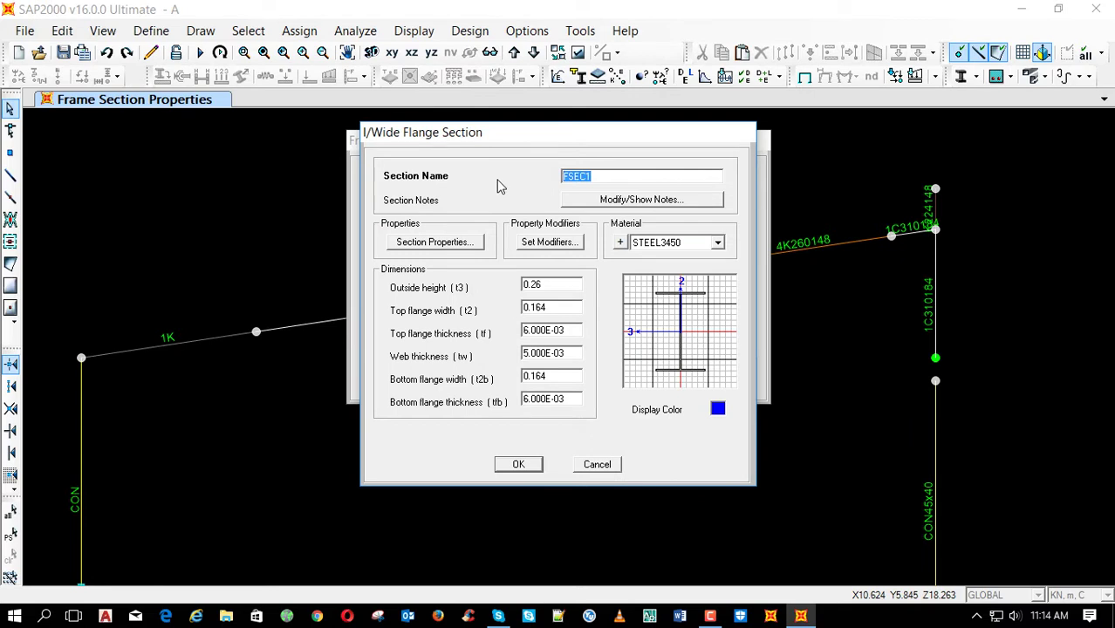
pyautogui.write('4')
pyautogui.press('Tab')
pyautogui.press('Tab')
pyautogui.press('Tab')
pyautogui.press('Tab')
pyautogui.press('Tab')
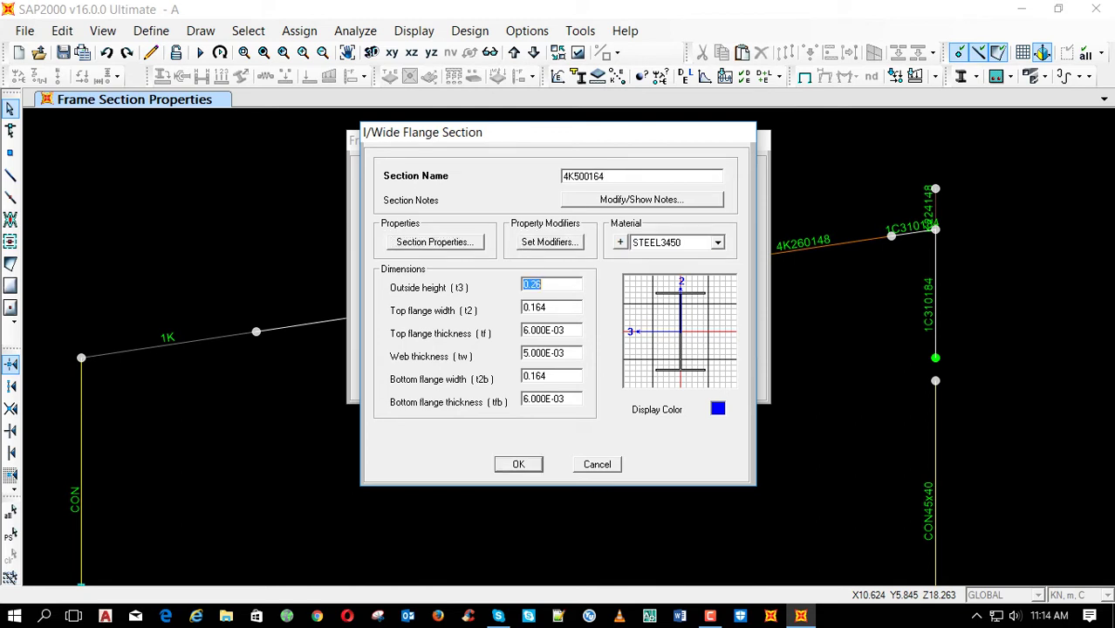
pyautogui.press('BackSpace')
pyautogui.click(513, 465)
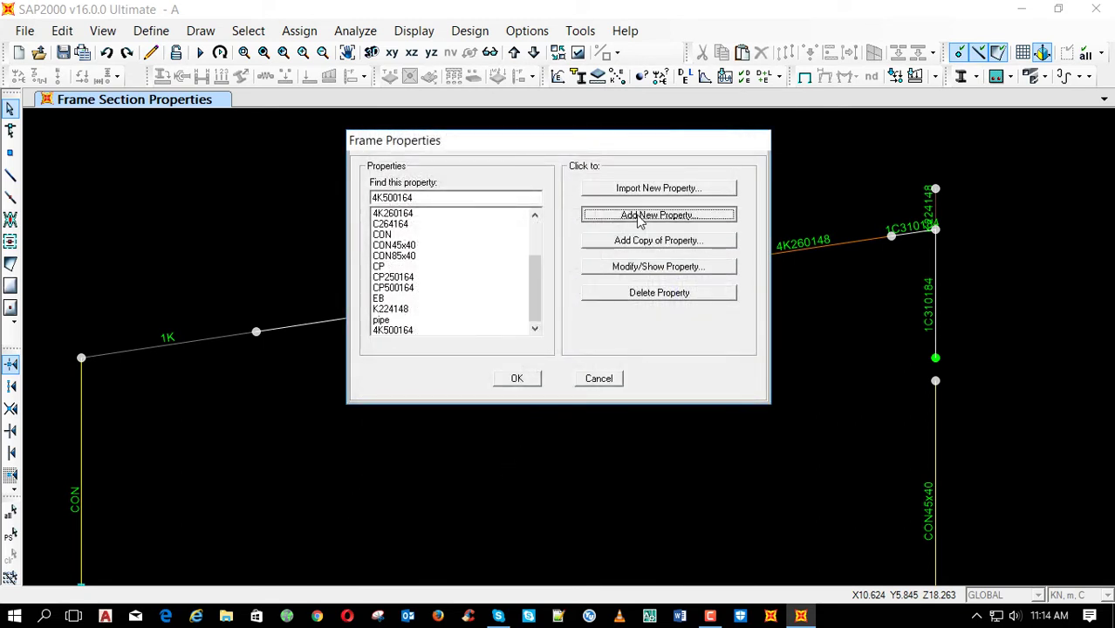
# Create a nonprismatic section named 4K that runs from start section 4K260164 to end section 4K500164
pyautogui.click(640, 215)
pyautogui.click(545, 262)
pyautogui.moveTo(558, 210); pyautogui.dragTo(486, 212)
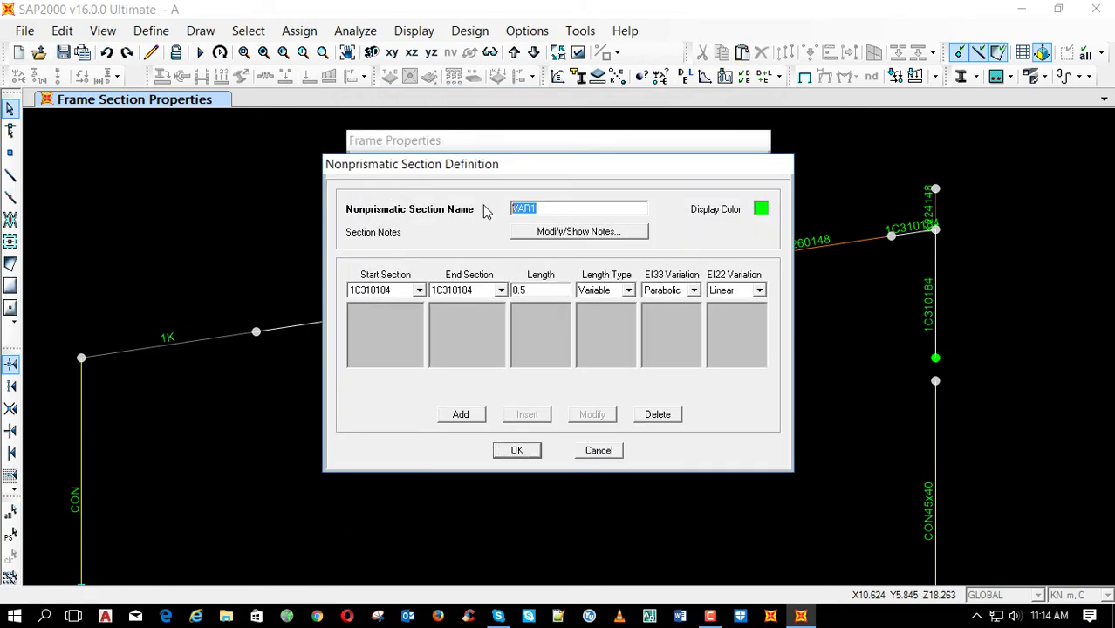
pyautogui.write('4K')
pyautogui.click(419, 290)
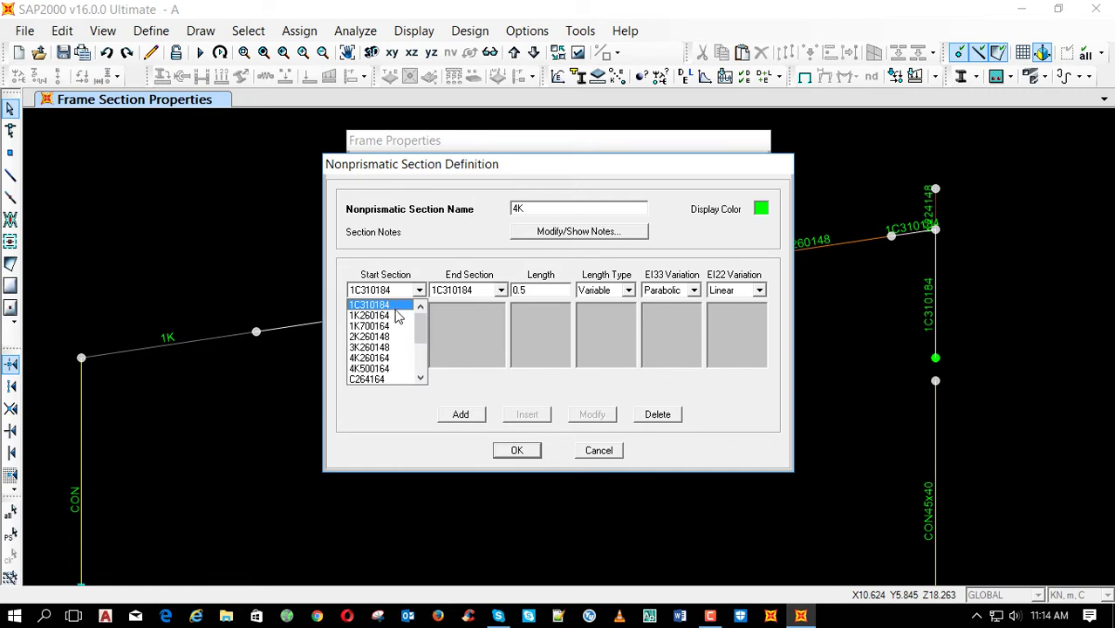
pyautogui.click(399, 357)
pyautogui.click(478, 290)
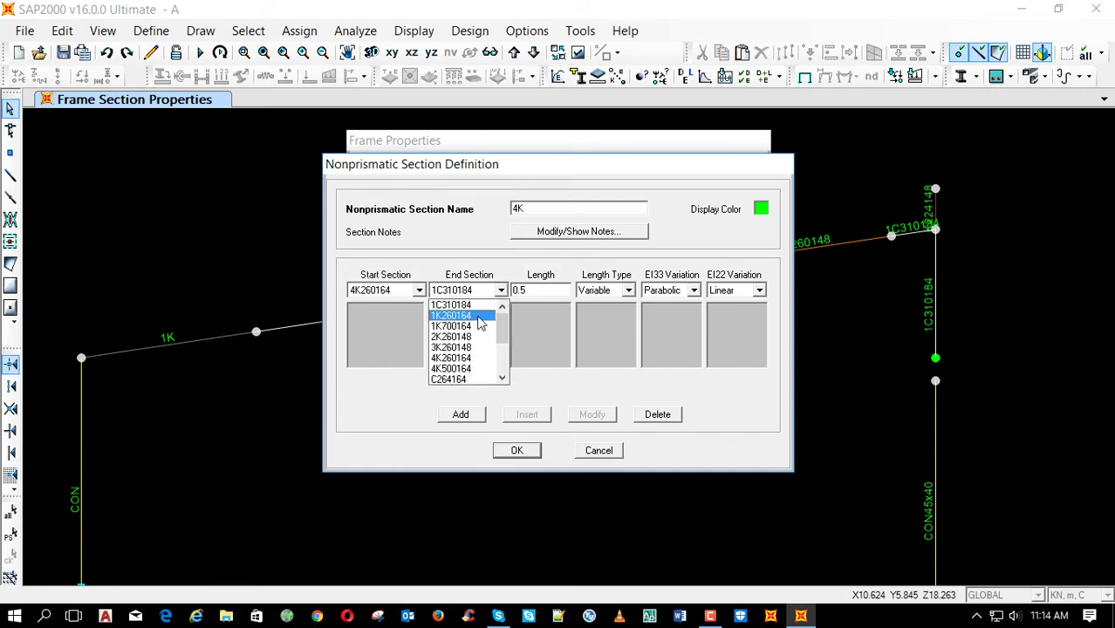
pyautogui.click(462, 368)
# Give the 4K segment a variable length of 1 and parabolic EI22 variation, add it, and save the section
pyautogui.click(538, 292)
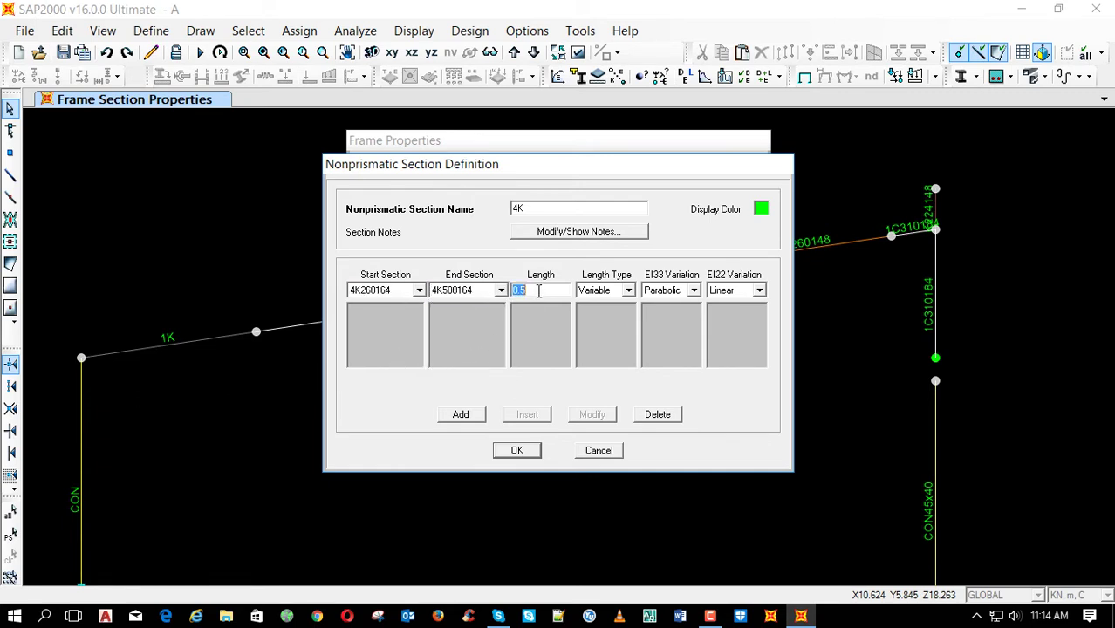
pyautogui.write('1')
pyautogui.click(759, 291)
pyautogui.click(750, 315)
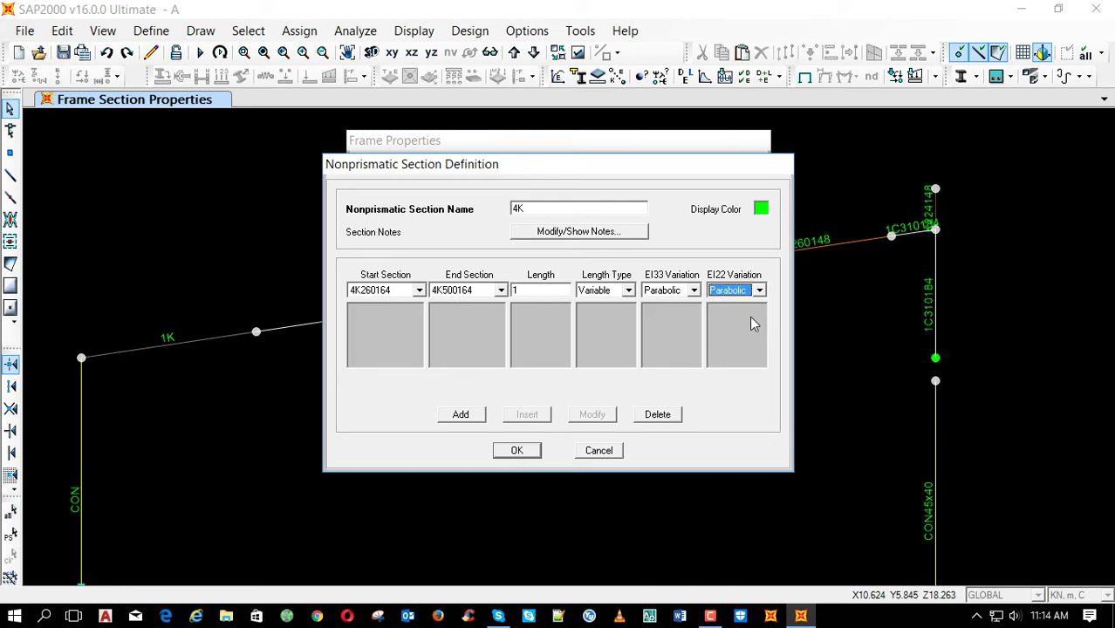
pyautogui.click(462, 416)
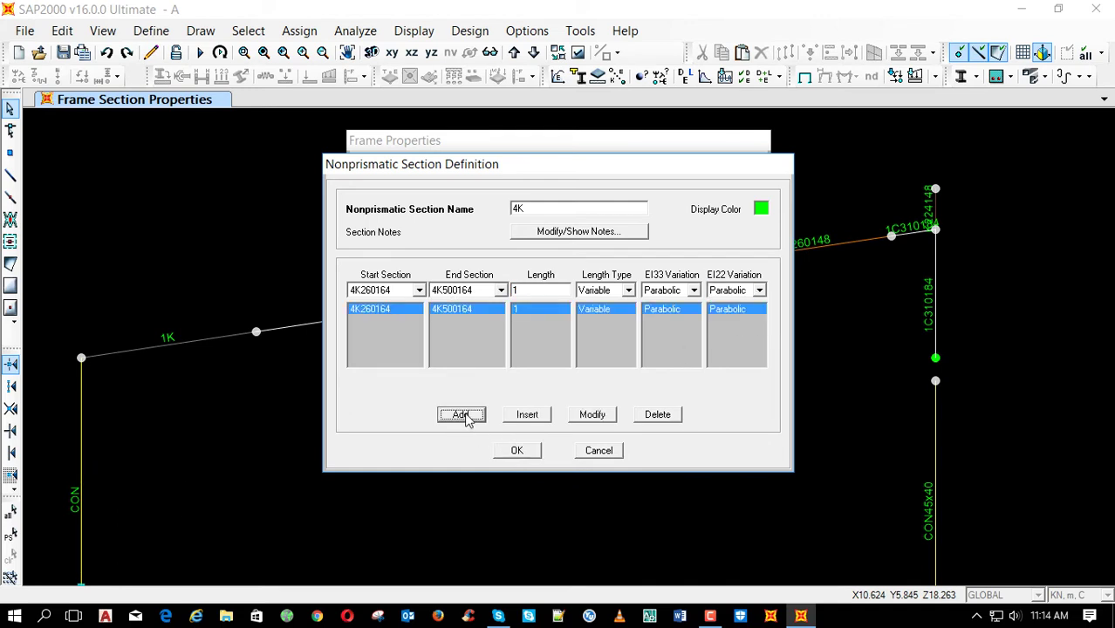
pyautogui.click(527, 454)
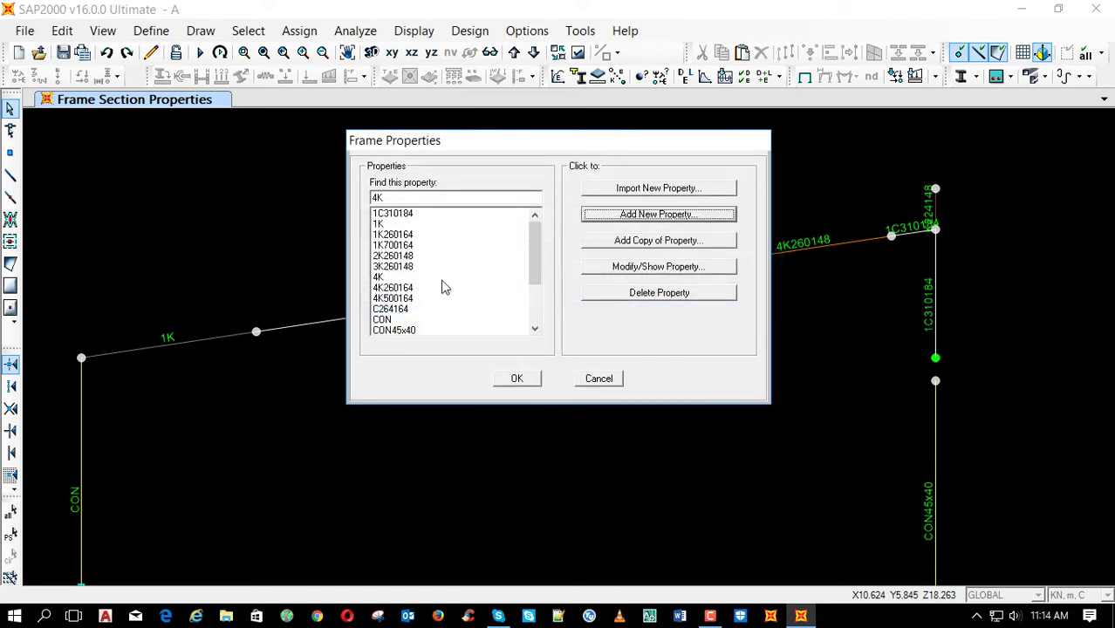
# Copy frame section 4K500164 as 5K500164, keeping its dimensions
pyautogui.click(423, 298)
pyautogui.click(658, 241)
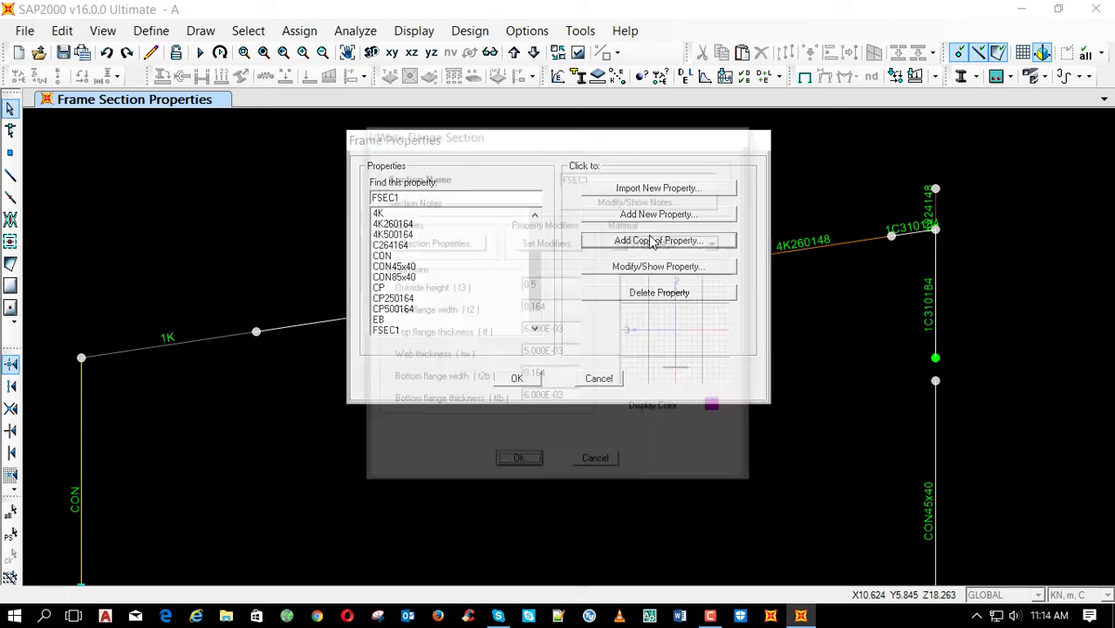
pyautogui.write('5K500164')
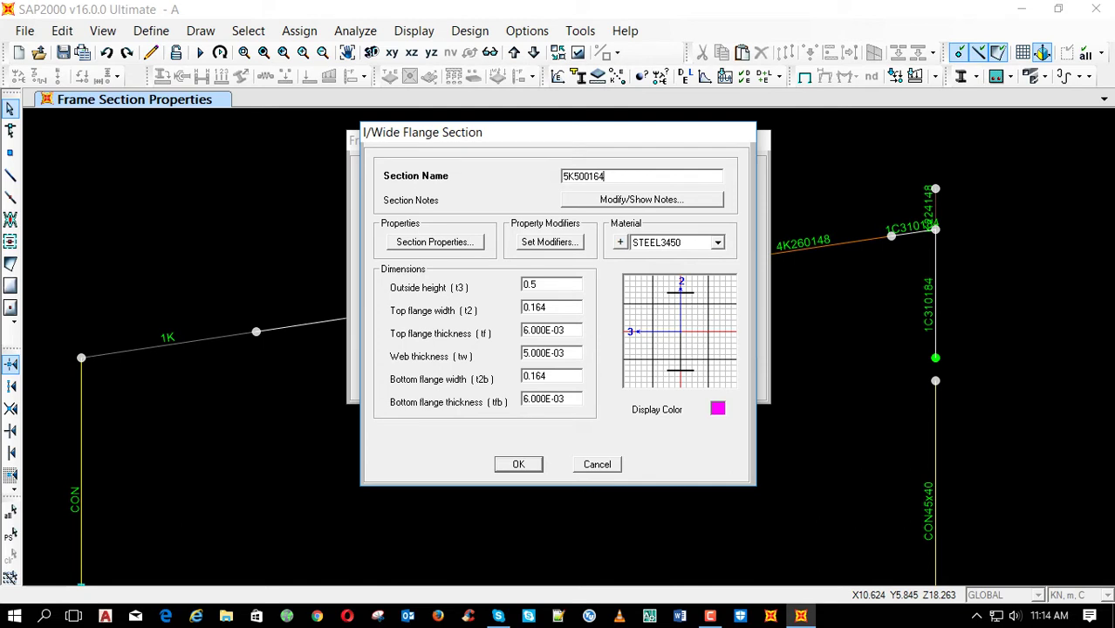
pyautogui.press('Delete')
pyautogui.write('5')
pyautogui.click(518, 465)
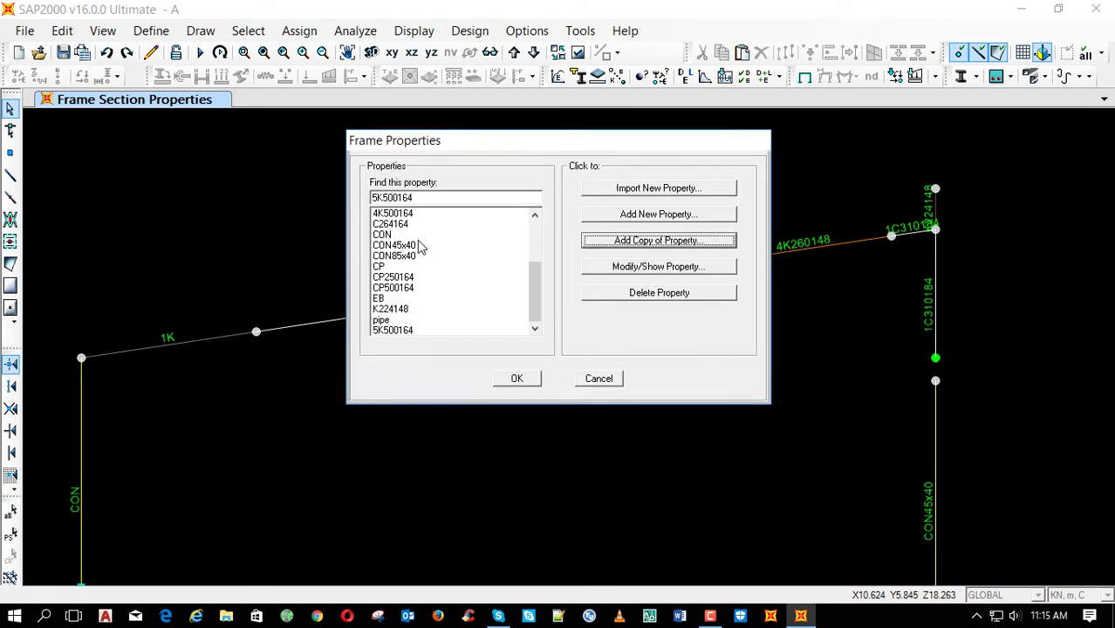
# Copy section 5K500164 as 5K725164 with a new outside height
pyautogui.click(410, 331)
pyautogui.click(653, 248)
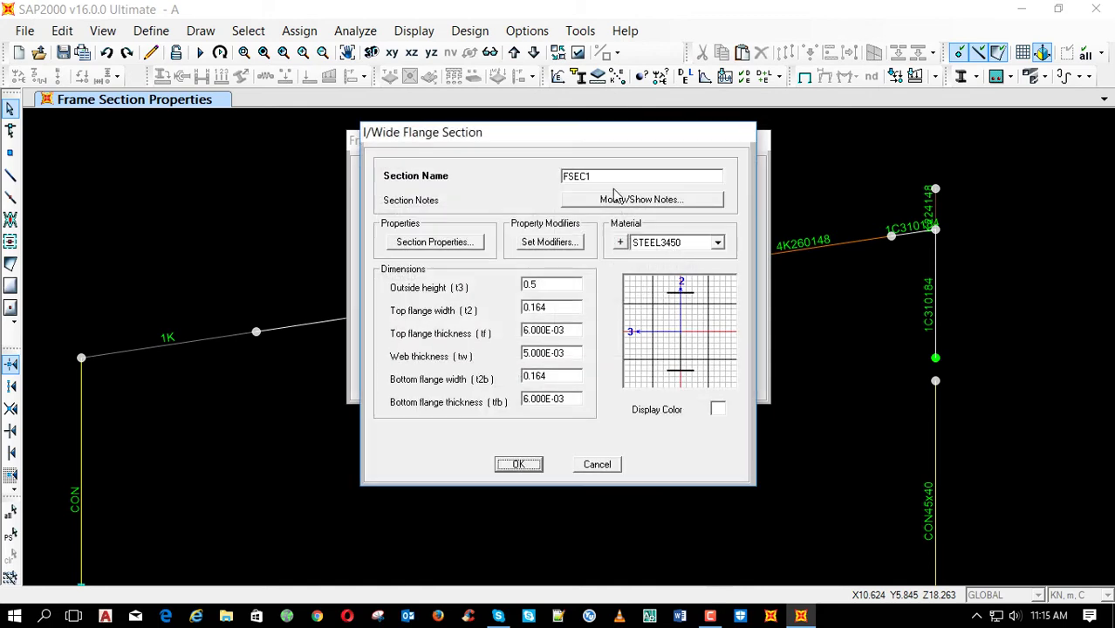
pyautogui.write('5K725164')
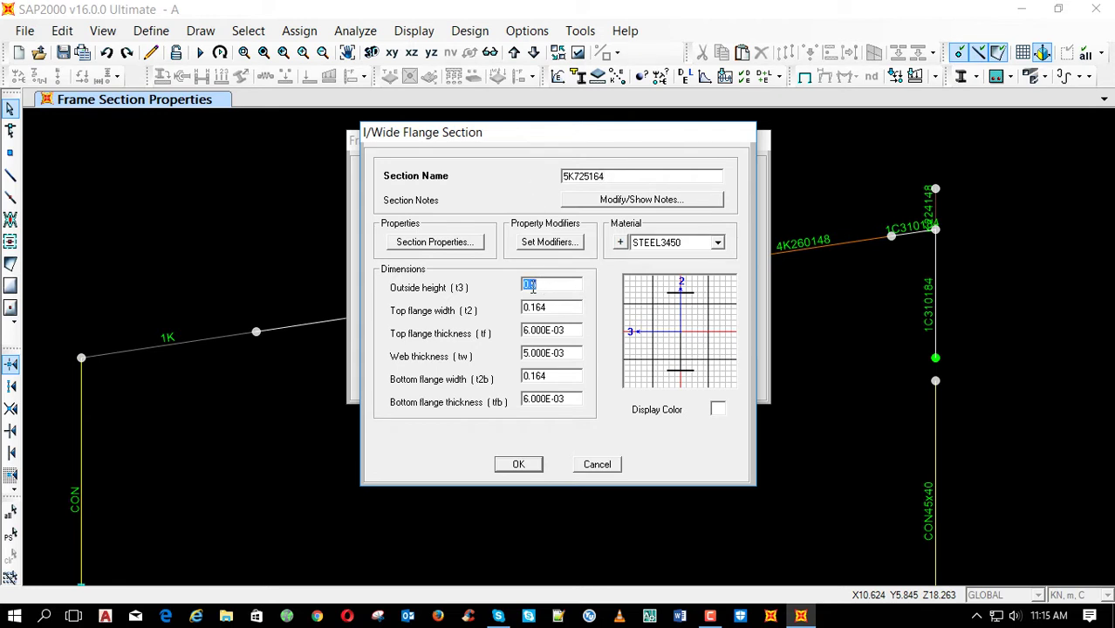
pyautogui.moveTo(530, 285); pyautogui.dragTo(539, 282)
pyautogui.write('25')
pyautogui.click(522, 464)
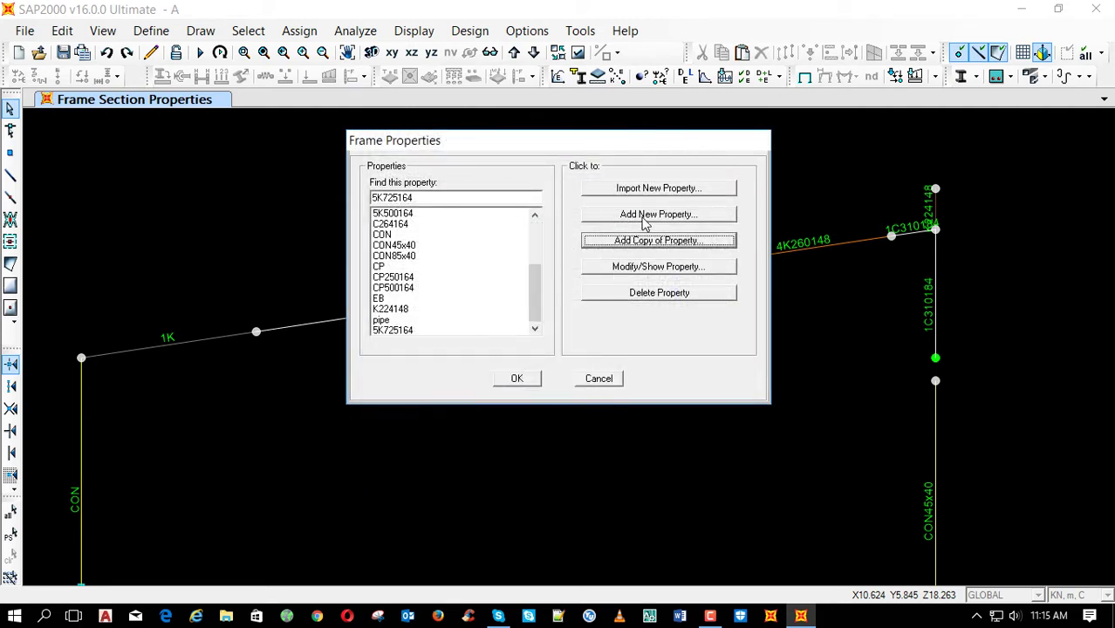
# Create a nonprismatic section named 5K that runs from start section 5K500164 to end section 5K725164
pyautogui.click(644, 214)
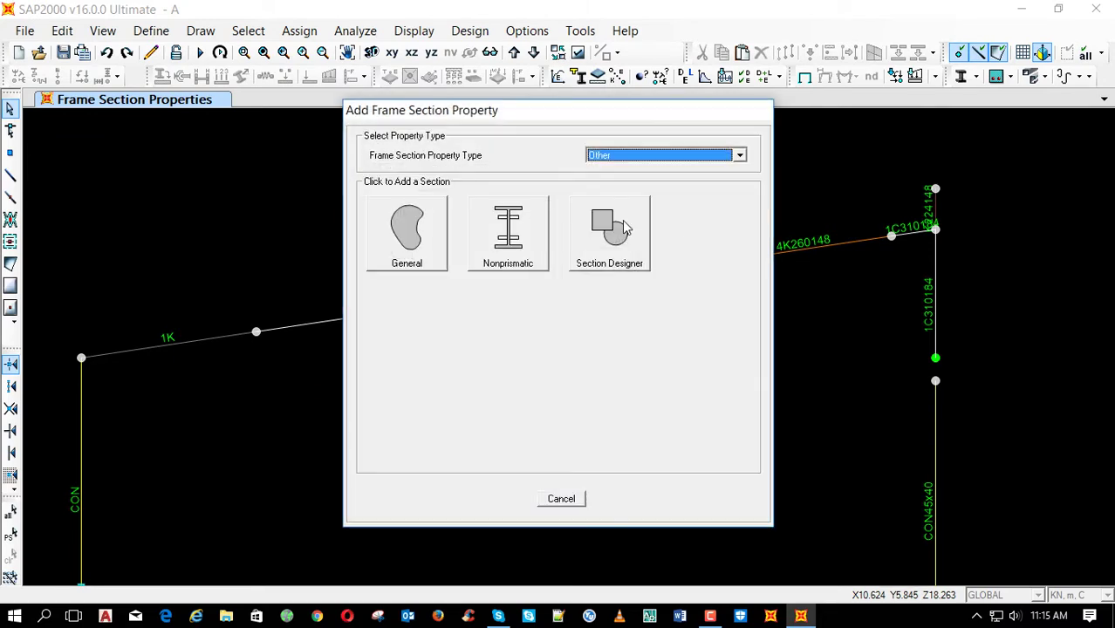
pyautogui.click(499, 255)
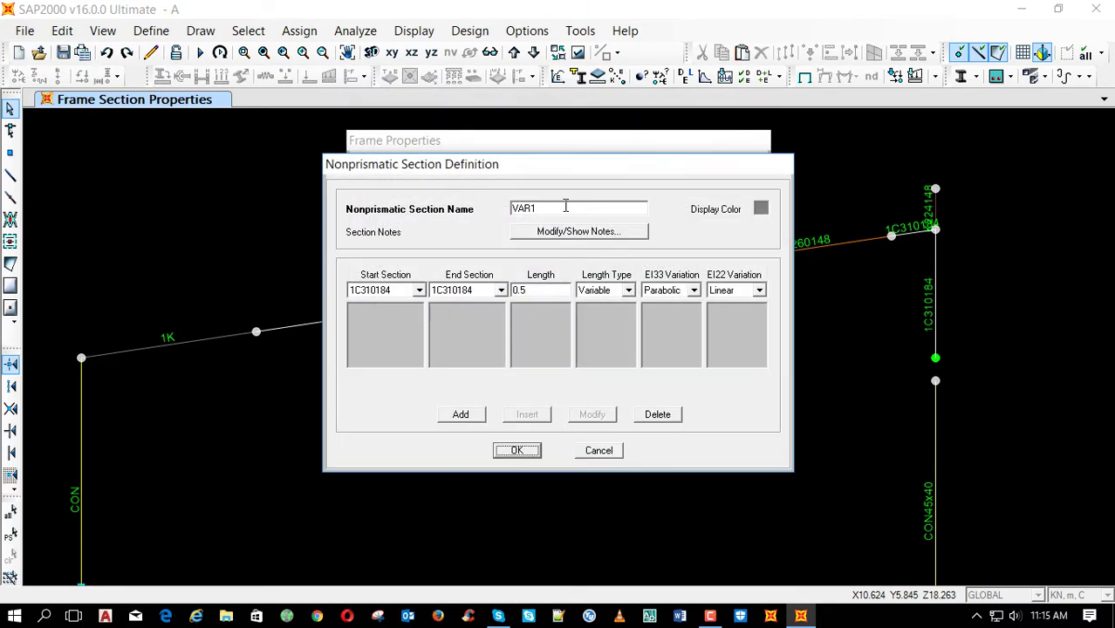
pyautogui.doubleClick(565, 206)
pyautogui.write('5K')
pyautogui.click(419, 291)
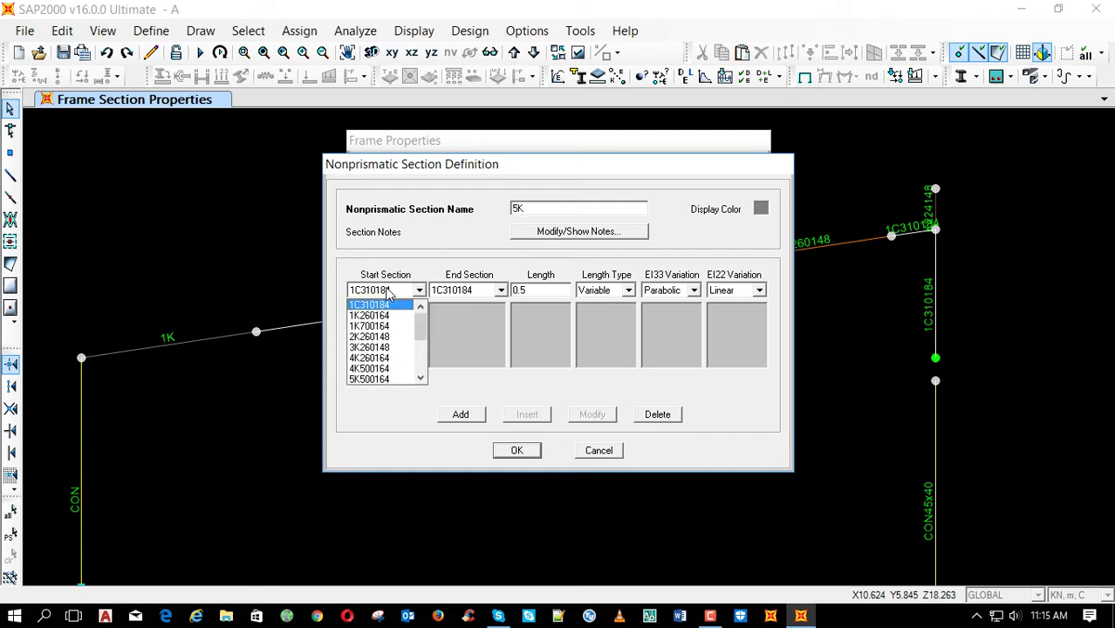
pyautogui.click(393, 379)
pyautogui.click(501, 290)
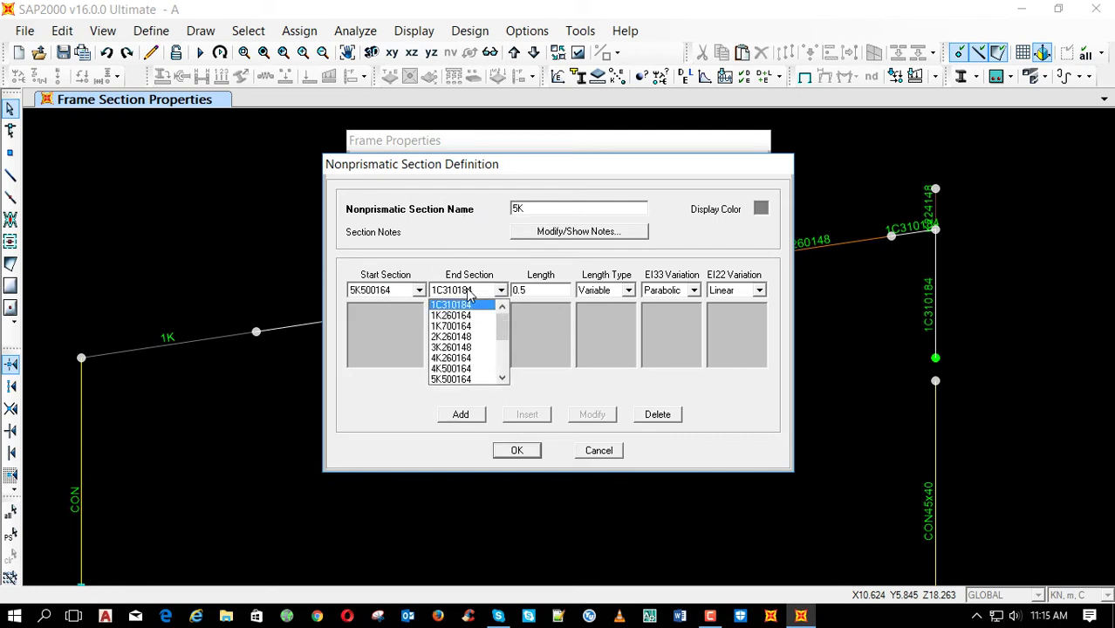
pyautogui.scroll(-1, 479, 331)
pyautogui.click(480, 358)
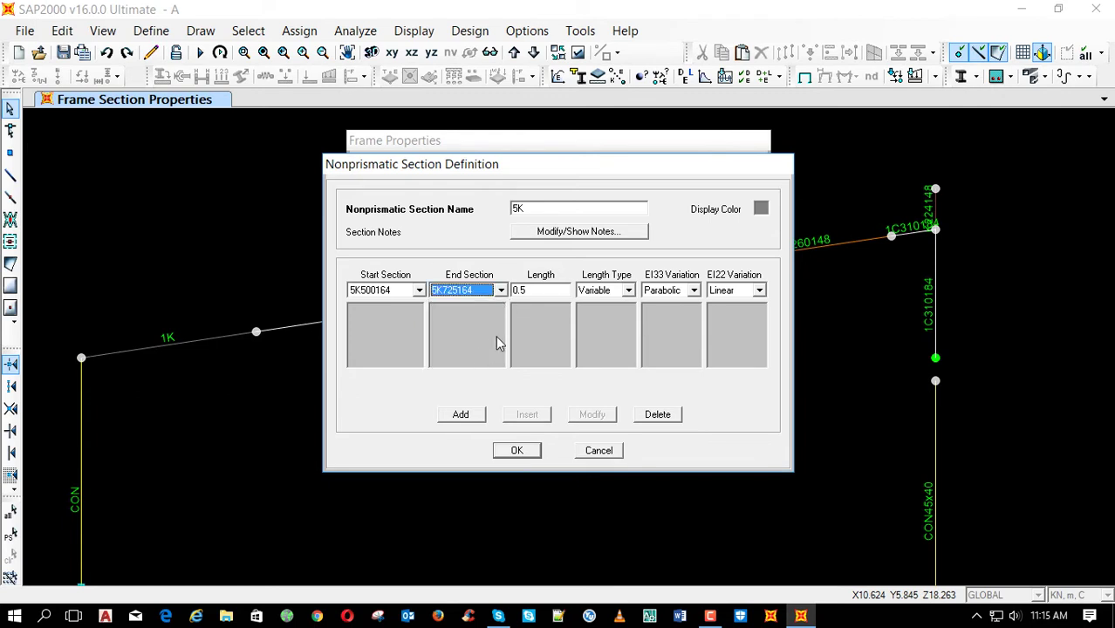
# Give the 5K segment a length of 1 with linear EI22 variation, add it, and save the section definitions
pyautogui.click(544, 292)
pyautogui.write('1')
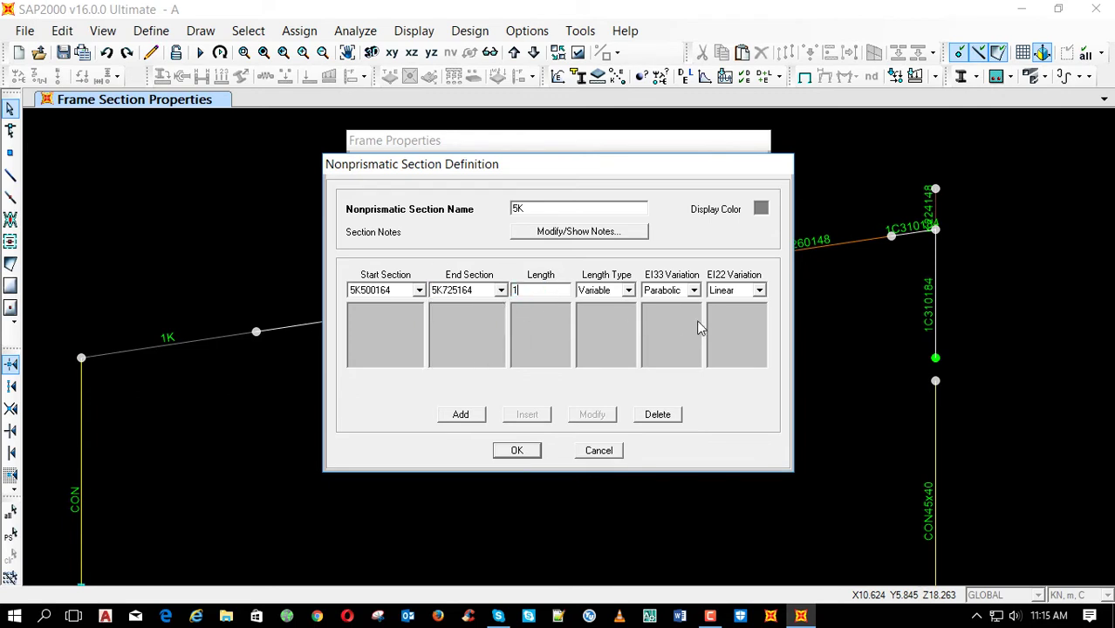
pyautogui.click(759, 289)
pyautogui.click(738, 306)
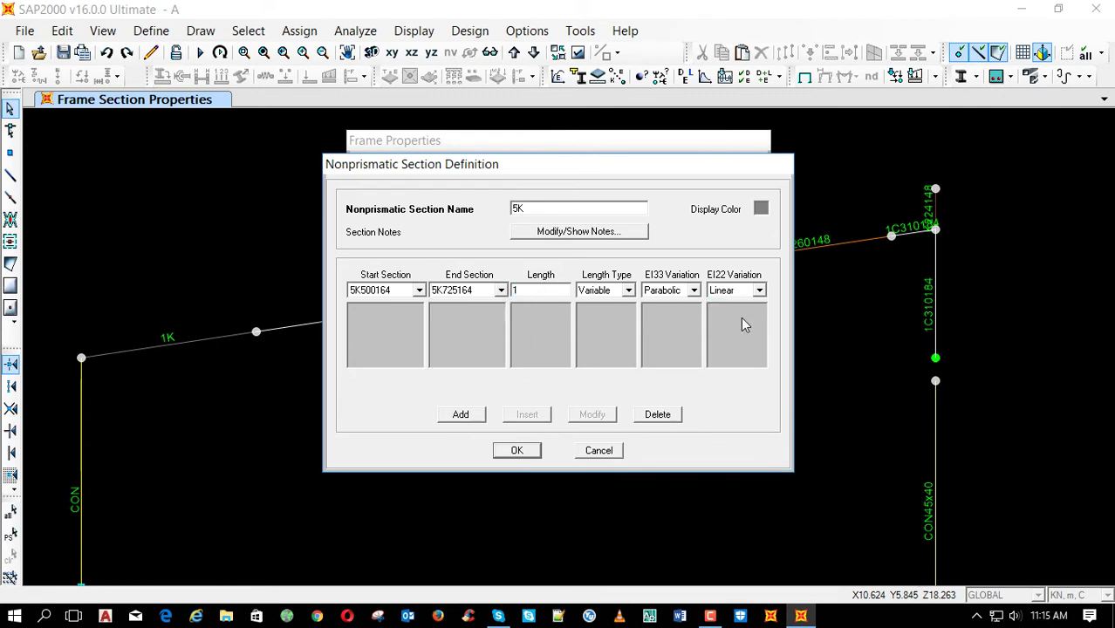
pyautogui.click(460, 415)
pyautogui.click(517, 450)
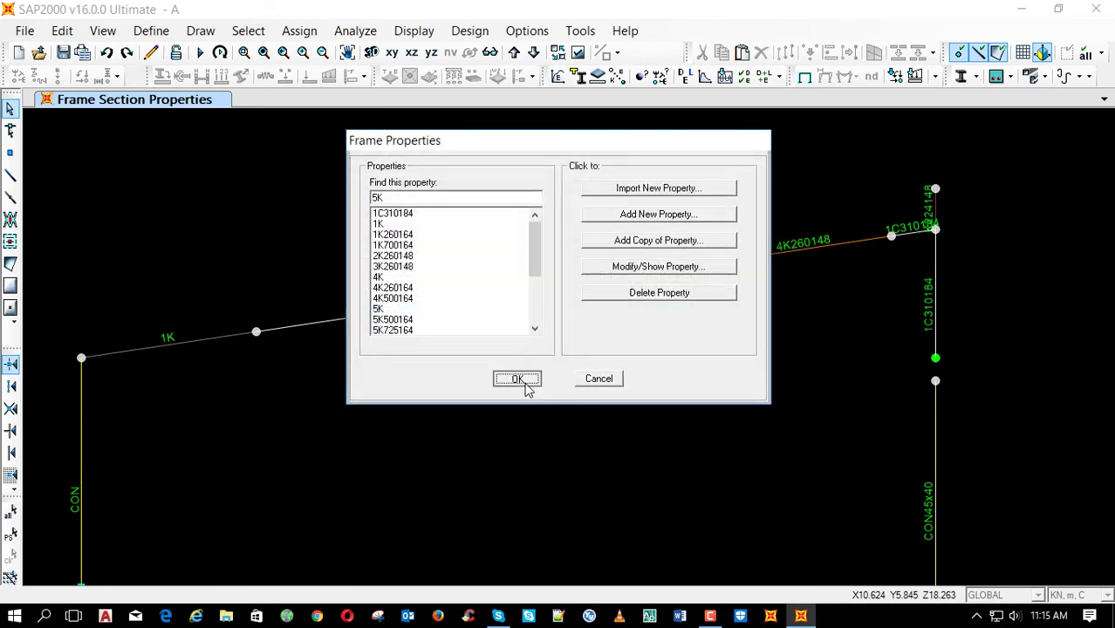
pyautogui.click(518, 380)
# Assign nonprismatic section 4K with default parameters to the rafter segment labelled 4K260148
pyautogui.click(811, 249)
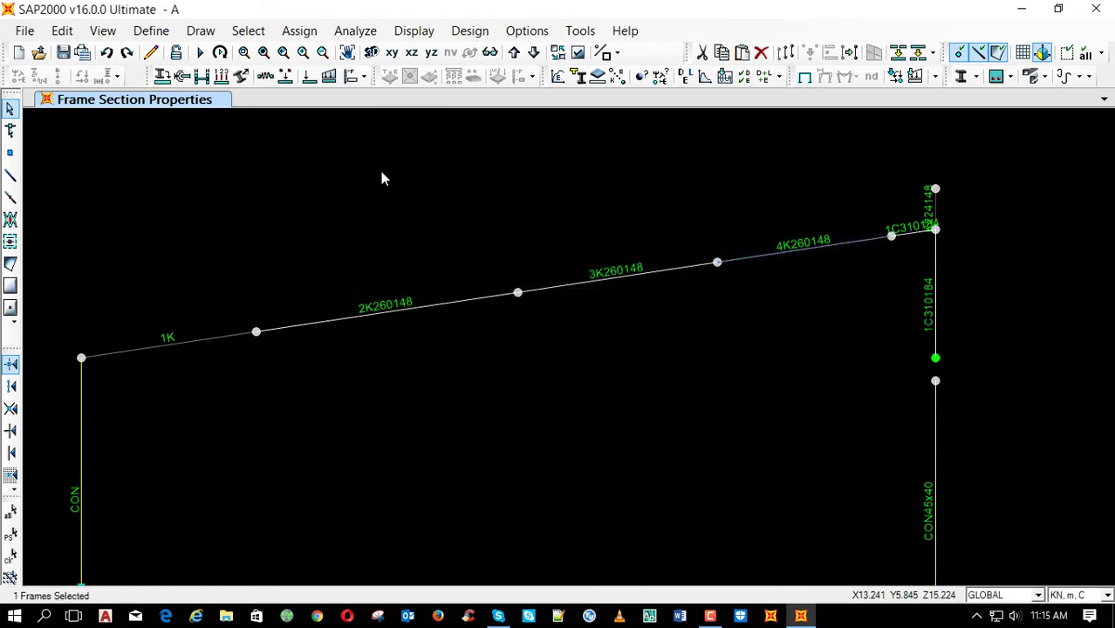
pyautogui.click(162, 76)
pyautogui.click(384, 278)
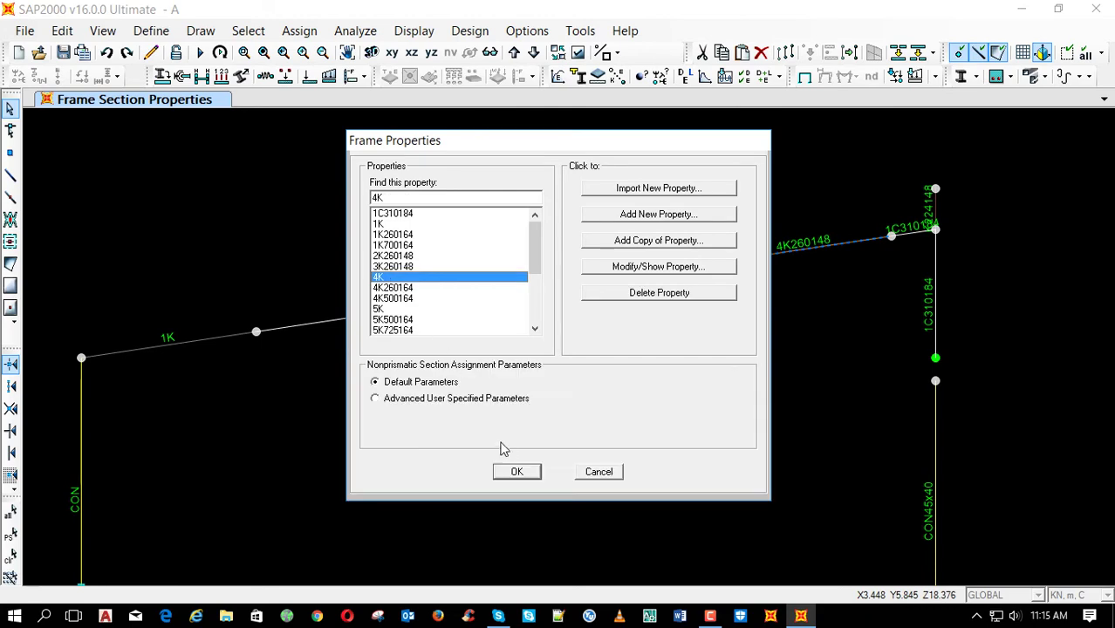
pyautogui.click(513, 469)
# Assign nonprismatic section 5K with default parameters to the short rafter segment next to the 1C310184 column
pyautogui.click(907, 233)
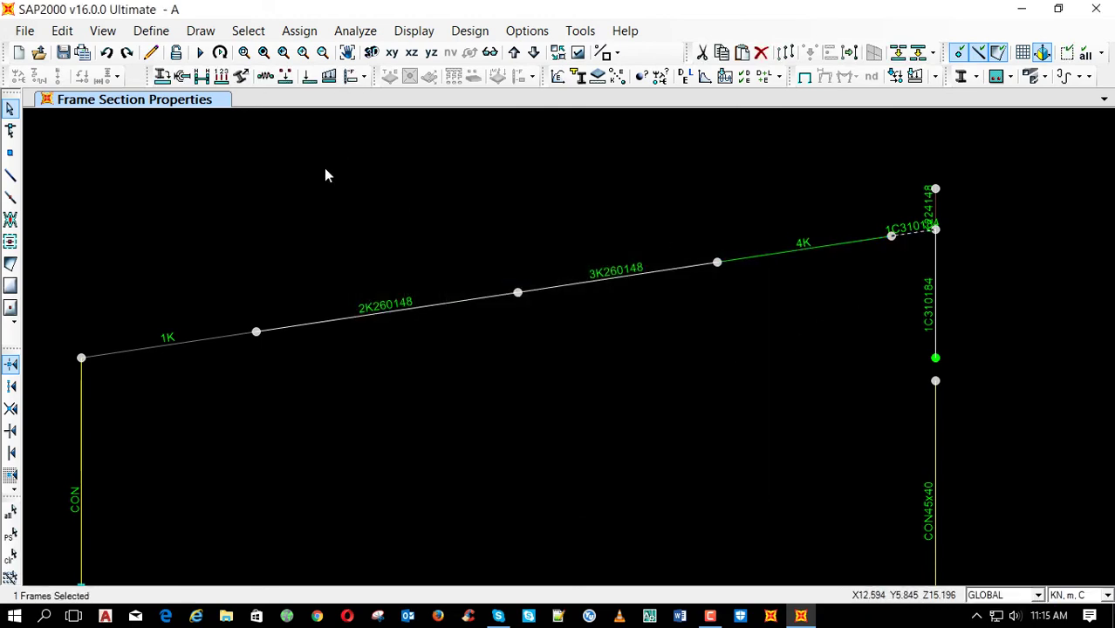
pyautogui.click(163, 76)
pyautogui.click(390, 310)
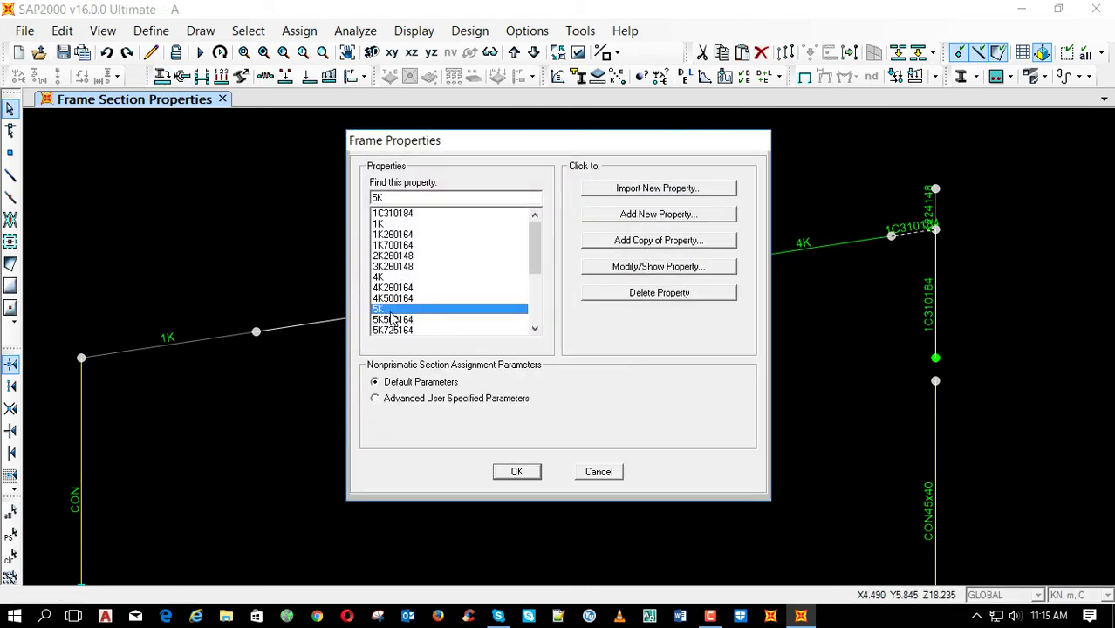
pyautogui.click(514, 469)
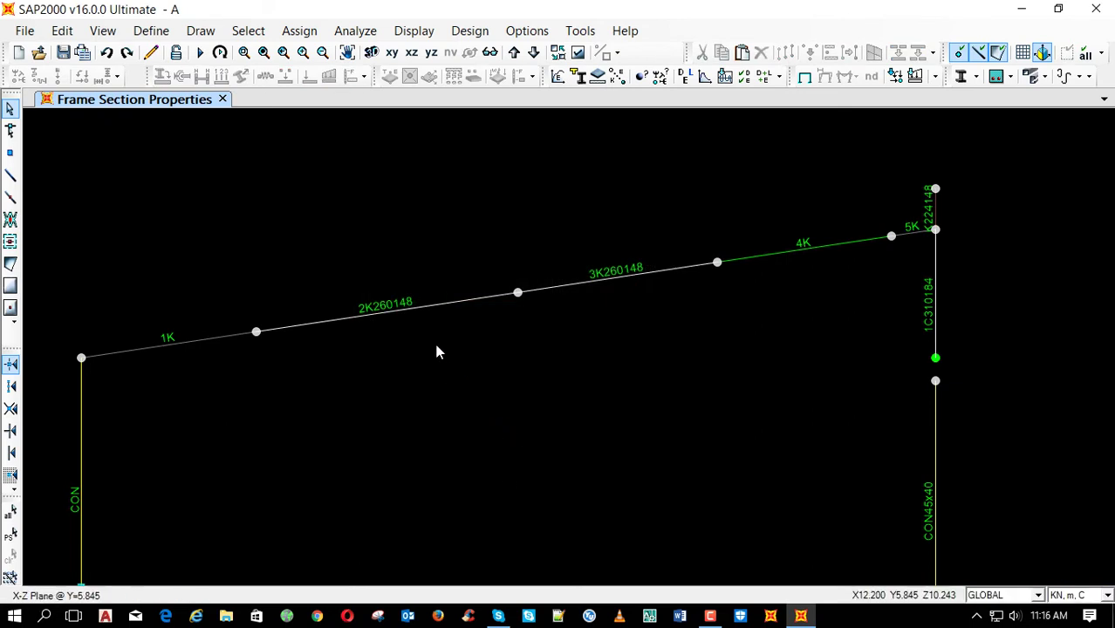
# Show the frame at Y=5.845 m in extruded view
pyautogui.hotkey('ctrl', 'w')
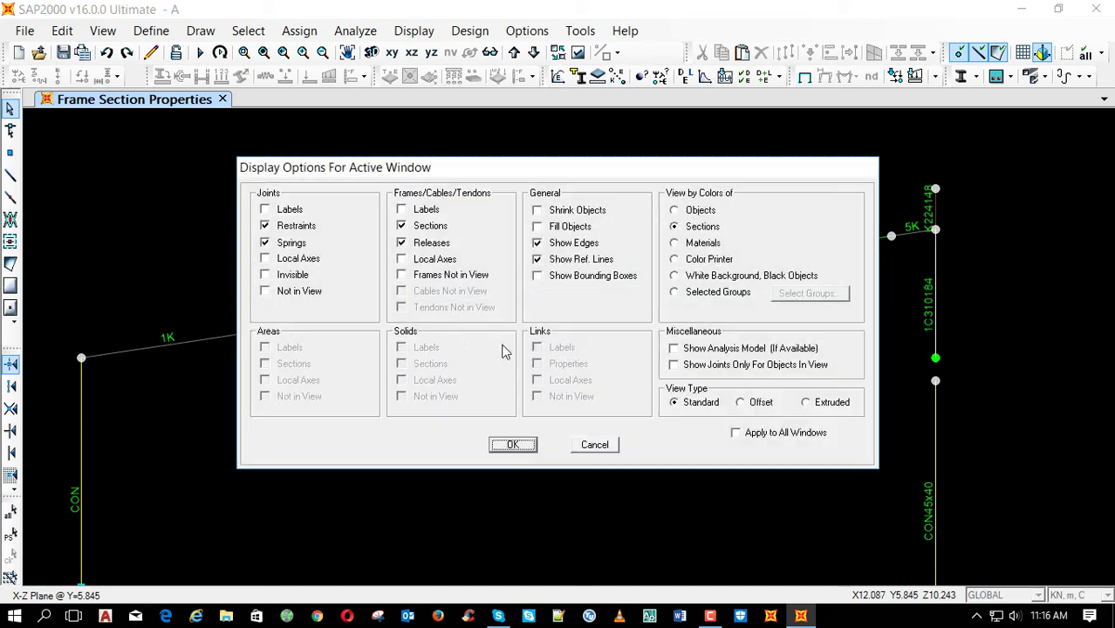
pyautogui.click(814, 406)
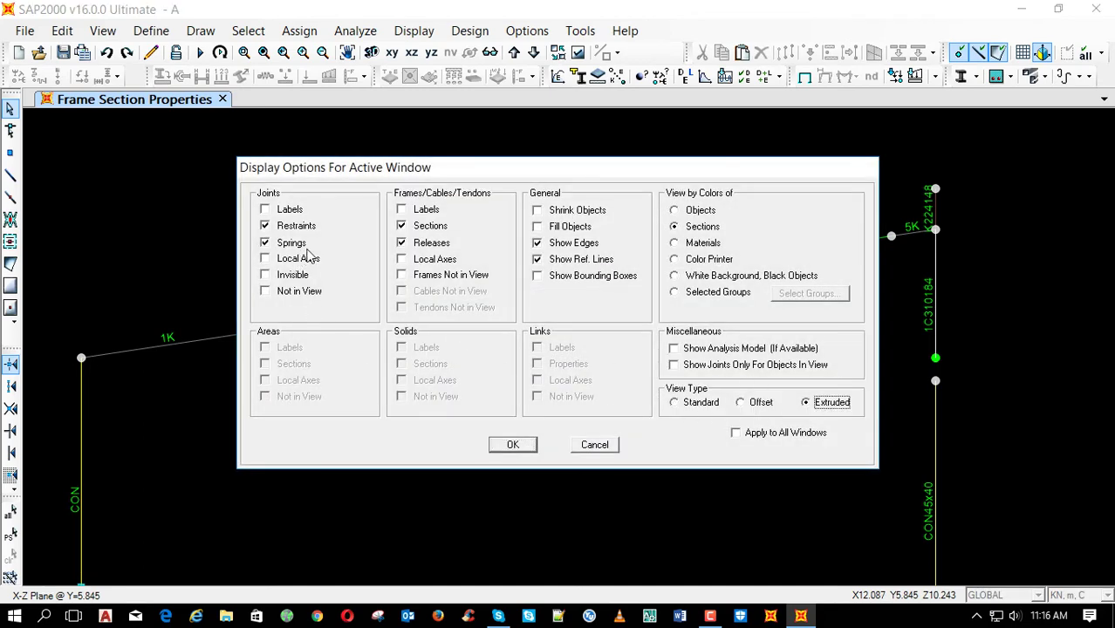
pyautogui.click(515, 444)
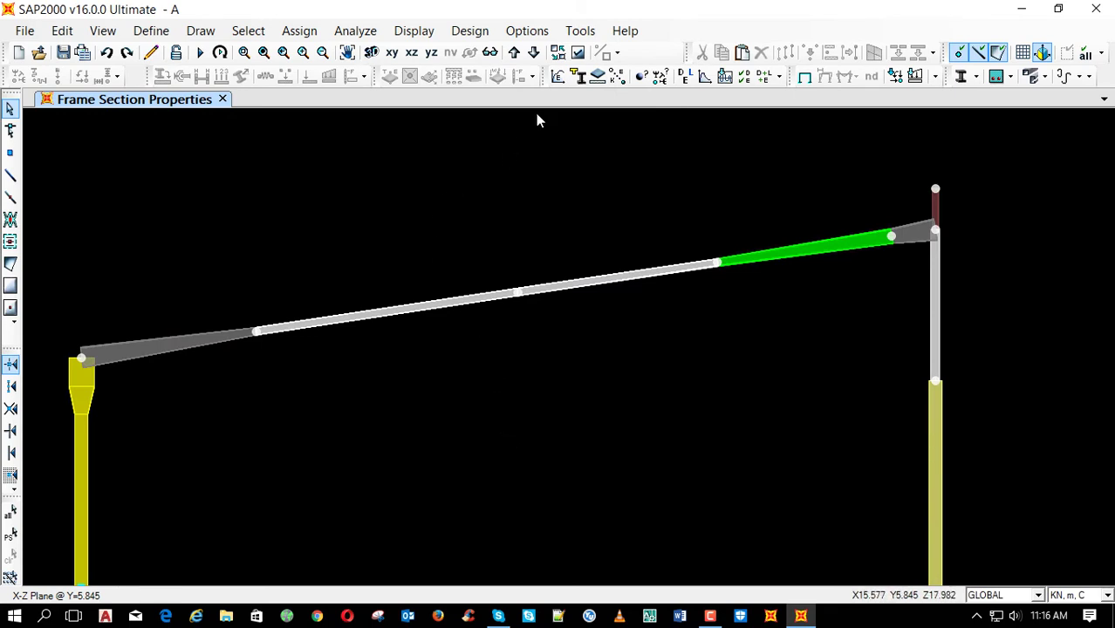
# Set the outside height of section 1K260164 to 0.31 m and rename it 1K310164
pyautogui.click(579, 80)
pyautogui.click(419, 234)
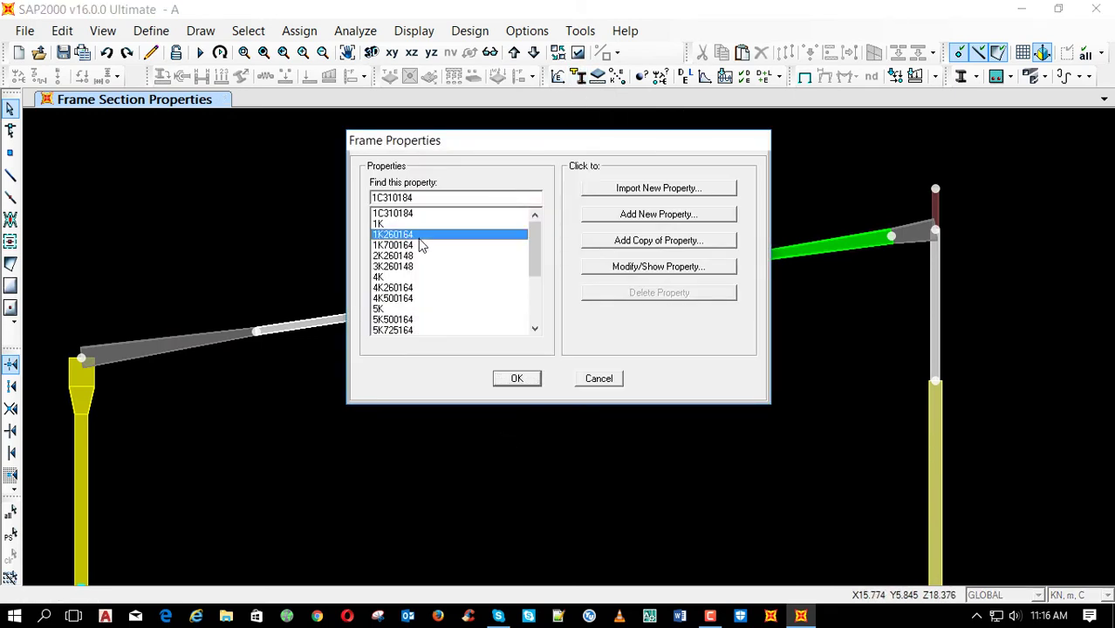
pyautogui.click(598, 268)
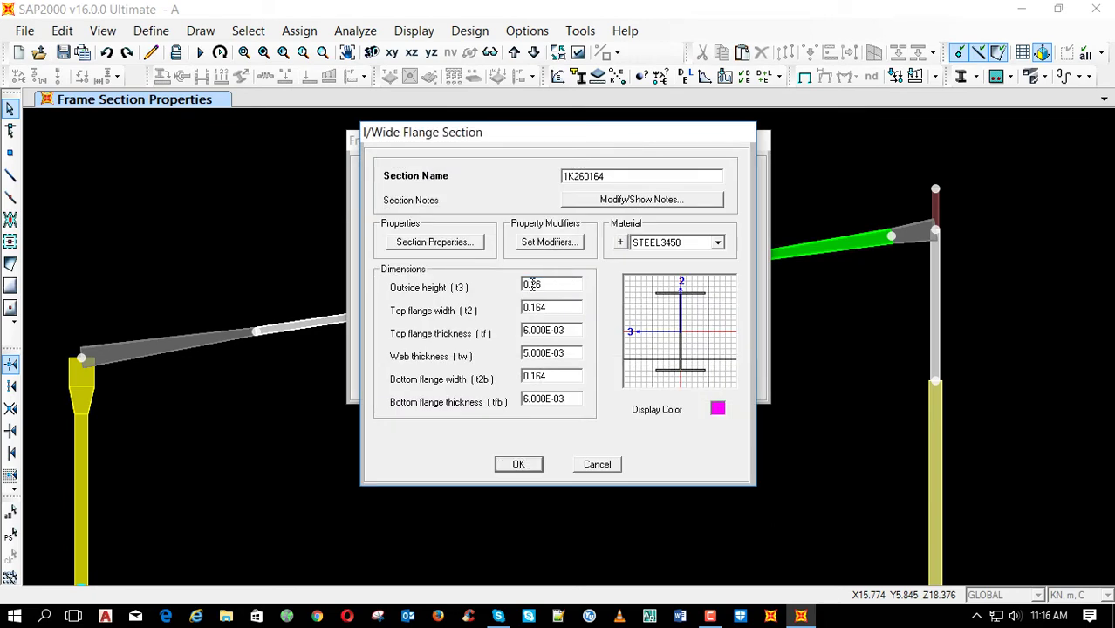
pyautogui.moveTo(533, 284); pyautogui.dragTo(574, 281)
pyautogui.write('31')
pyautogui.moveTo(576, 178); pyautogui.dragTo(582, 178)
pyautogui.click(522, 464)
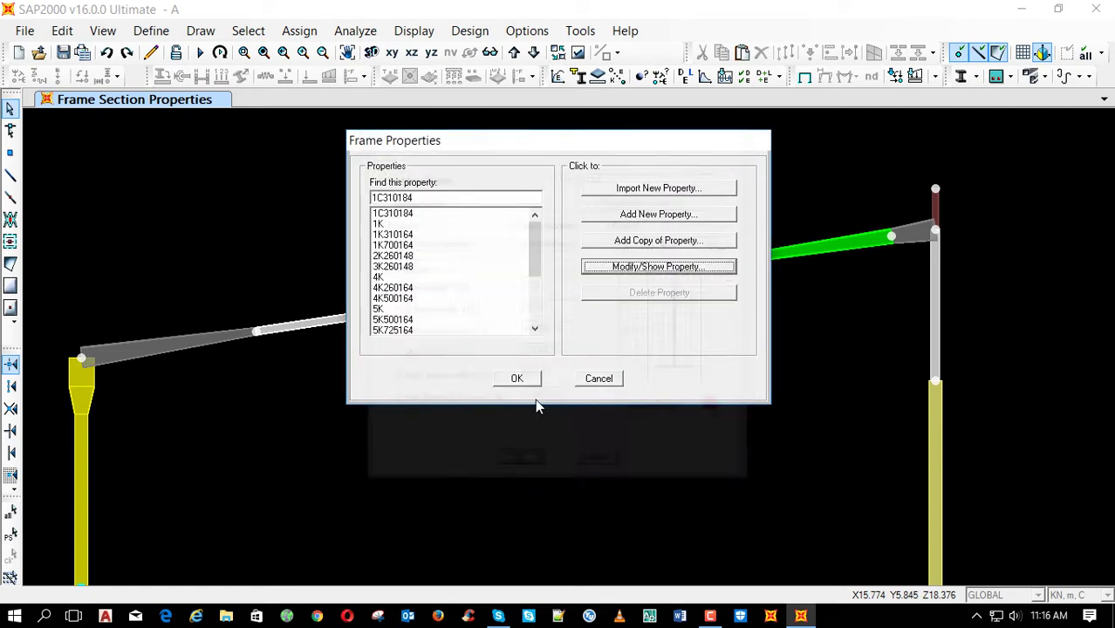
# Set the outside height of section 2K260148 to 0.31 m and rename it 2K310148
pyautogui.click(412, 256)
pyautogui.click(615, 274)
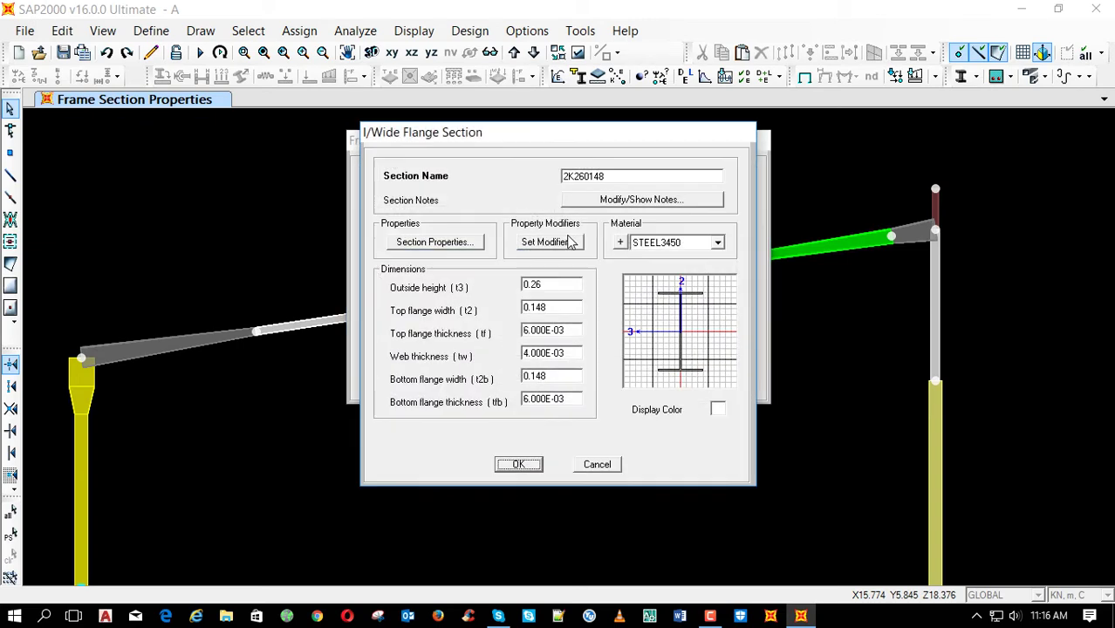
pyautogui.doubleClick(532, 285)
pyautogui.click(537, 286)
pyautogui.press('BackSpace')
pyautogui.press('BackSpace')
pyautogui.write('31')
pyautogui.moveTo(585, 172); pyautogui.dragTo(572, 174)
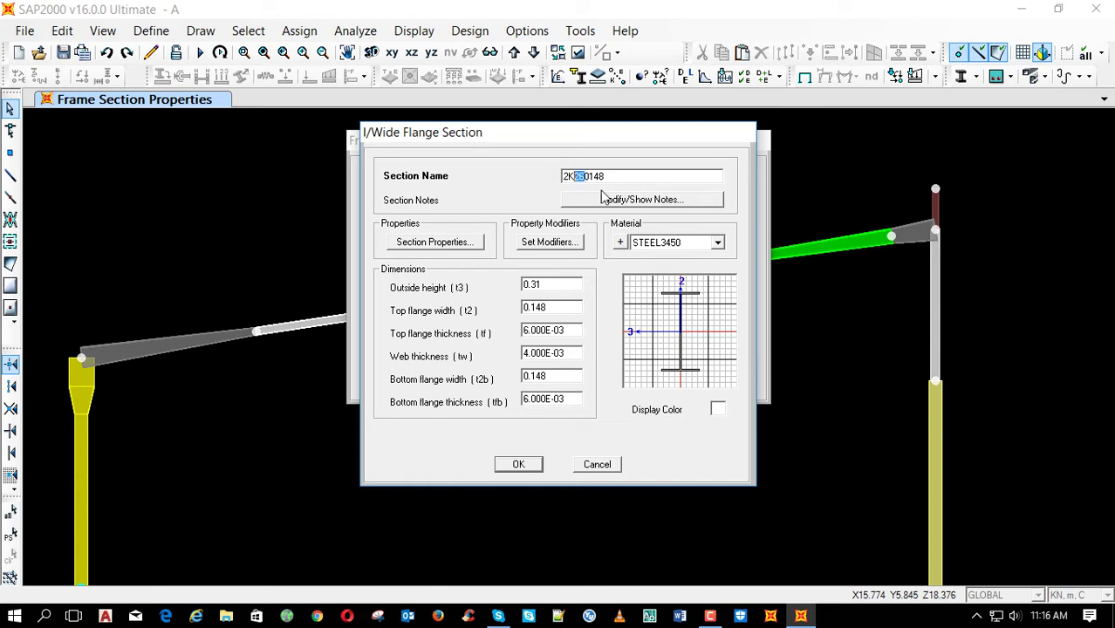
pyautogui.write('31')
pyautogui.click(518, 463)
# Set the outside height of section 4K260164 to 0.31 m and rename it 4K310164
pyautogui.click(393, 288)
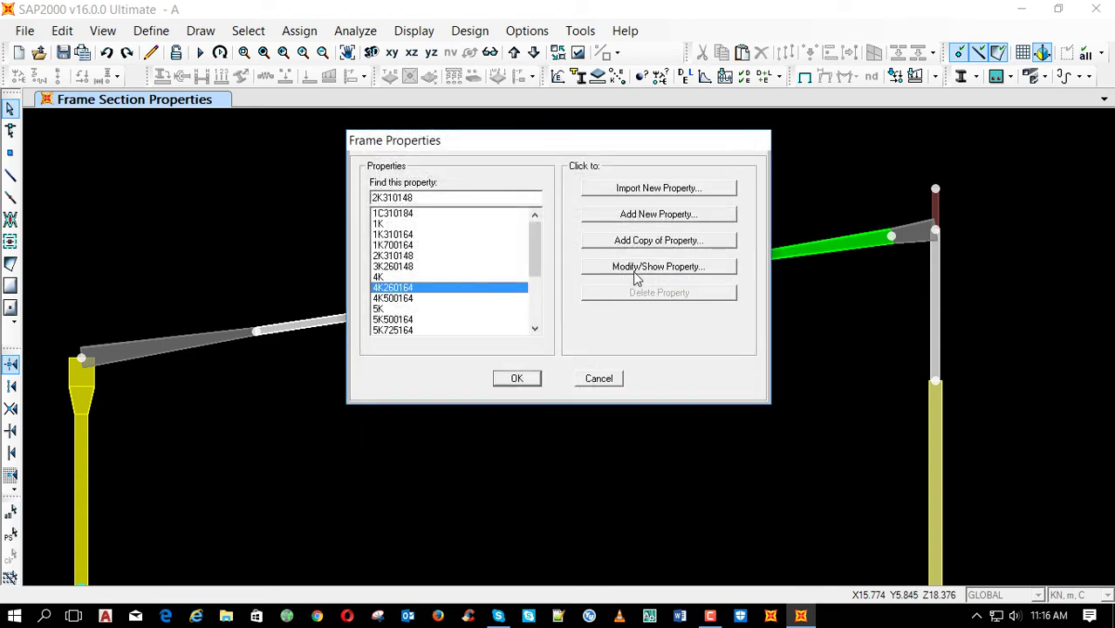
pyautogui.click(635, 269)
pyautogui.doubleClick(534, 288)
pyautogui.moveTo(531, 288); pyautogui.dragTo(563, 288)
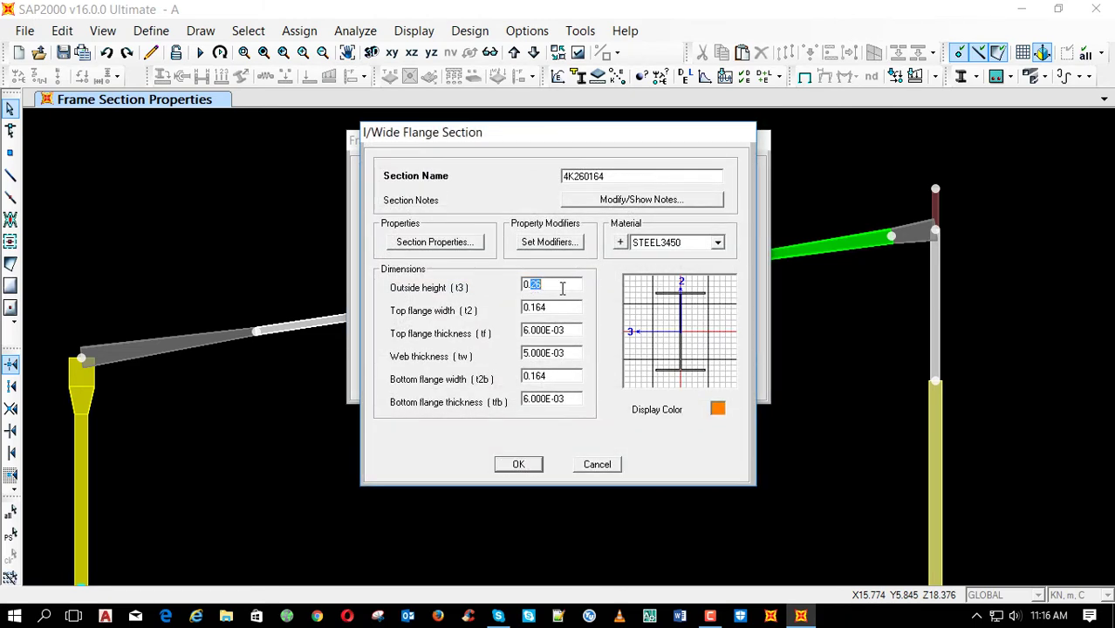
pyautogui.write('3131')
pyautogui.click(515, 464)
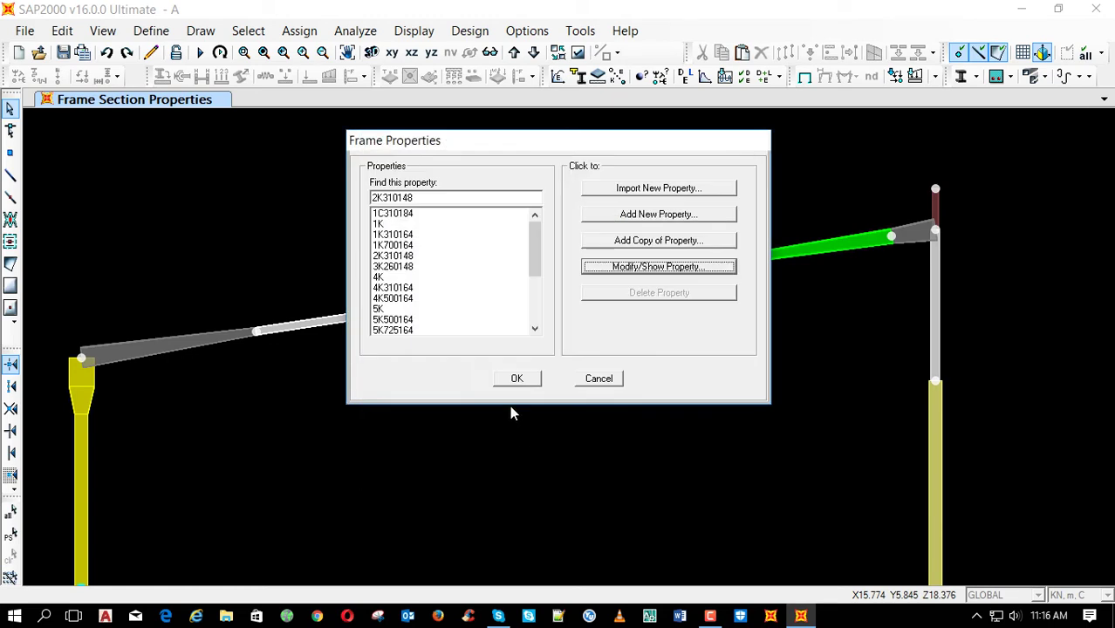
# Set the outside height of section 3K260148 to 0.31 m, rename it 3K310148, and accept the frame property changes
pyautogui.click(412, 267)
pyautogui.click(634, 269)
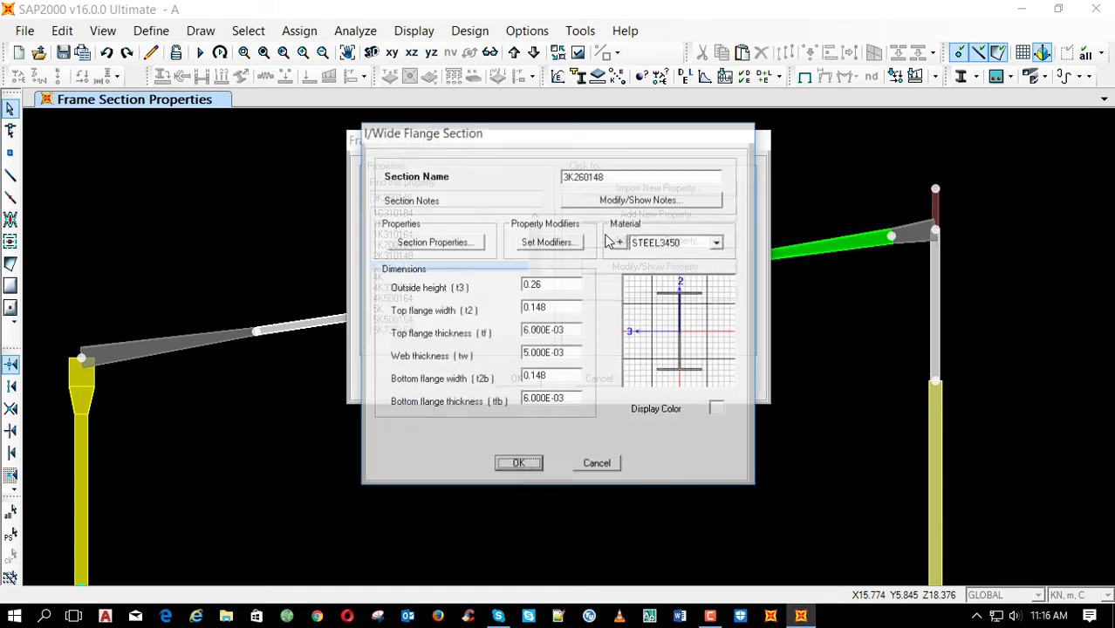
pyautogui.doubleClick(546, 284)
pyautogui.moveTo(529, 285); pyautogui.dragTo(579, 286)
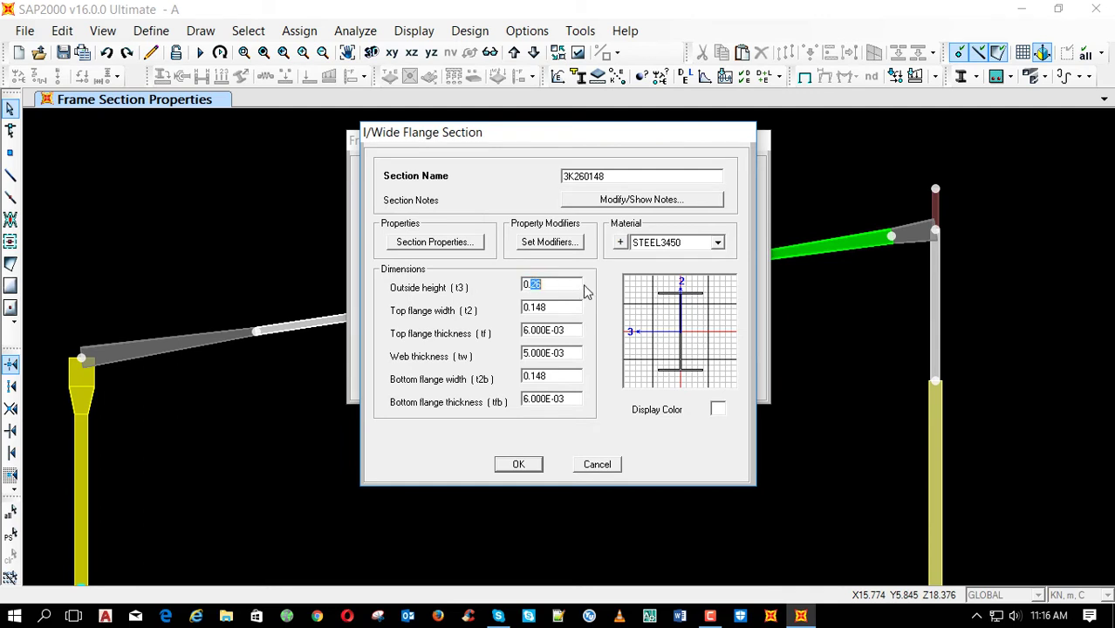
pyautogui.write('31')
pyautogui.write('31')
pyautogui.click(528, 467)
pyautogui.click(514, 378)
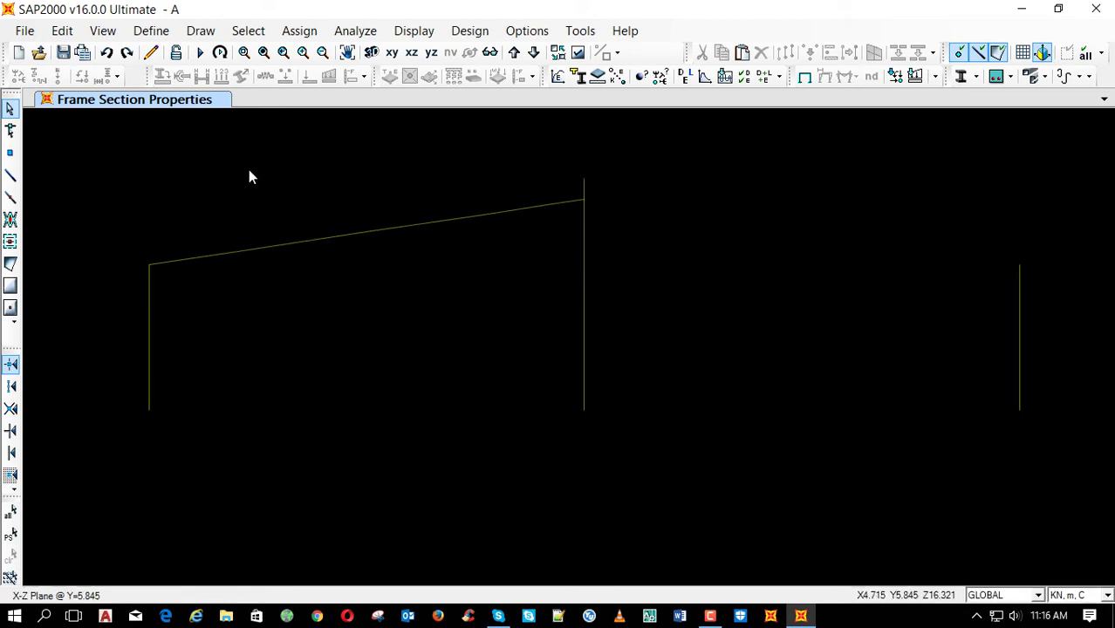
# Delete the isolated outer column at X=58.77 m in the Y=5.845 m frame
pyautogui.moveTo(568, 175); pyautogui.dragTo(319, 231)
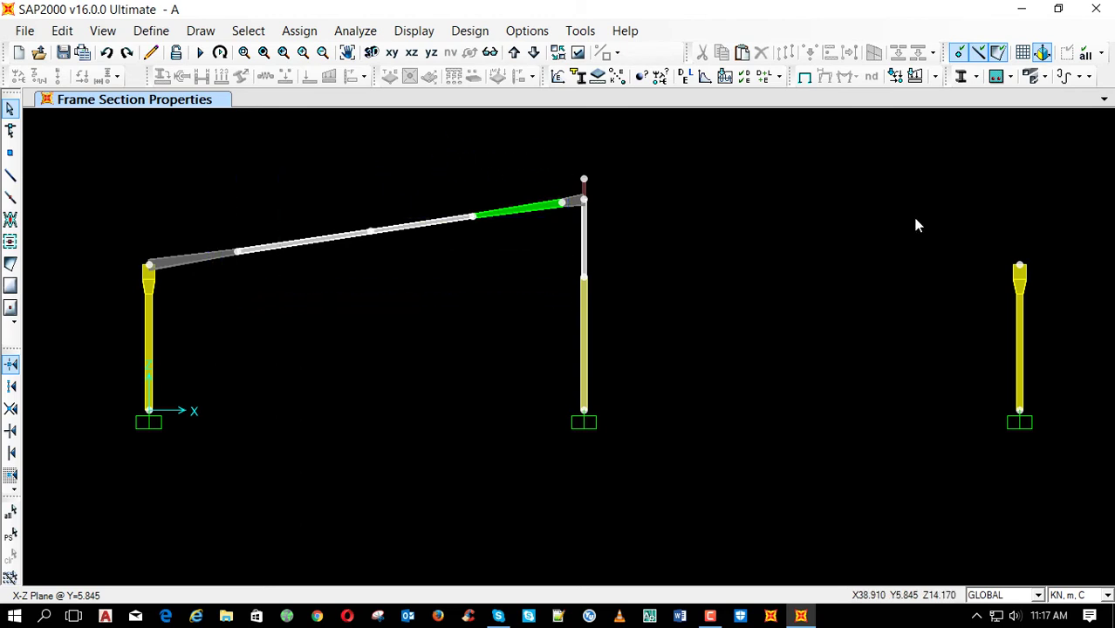
pyautogui.moveTo(1067, 225); pyautogui.dragTo(986, 500)
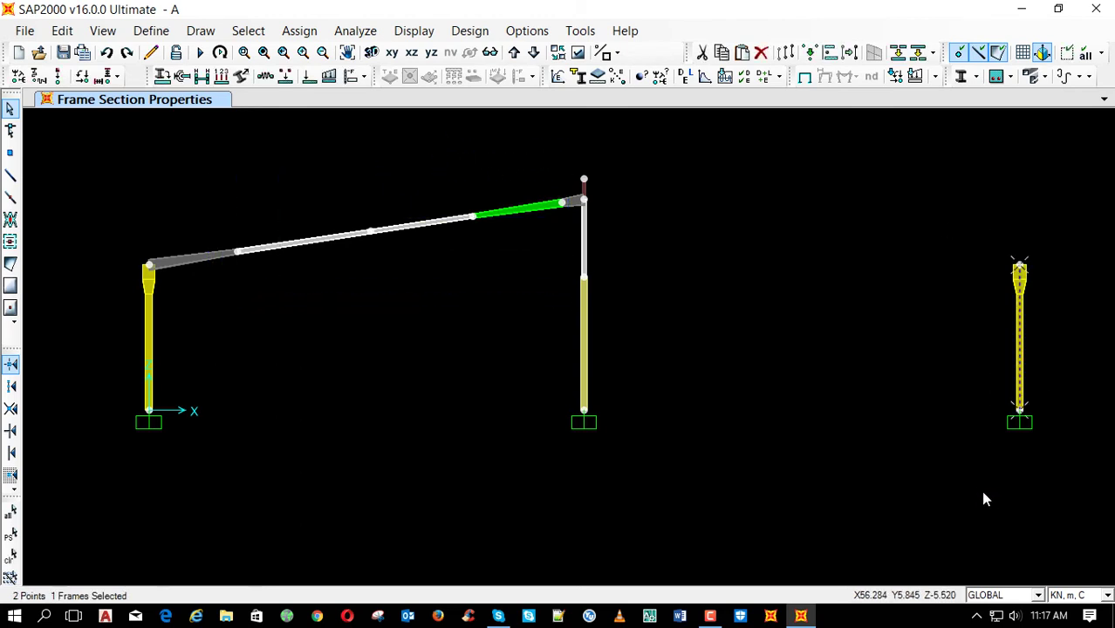
pyautogui.press('Delete')
# Mirror the X=0 column and its rafter segments about a plane parallel to Y at x1 = x2 = 58.77/2 (29.385 m), and save the model
pyautogui.moveTo(567, 164); pyautogui.dragTo(87, 455)
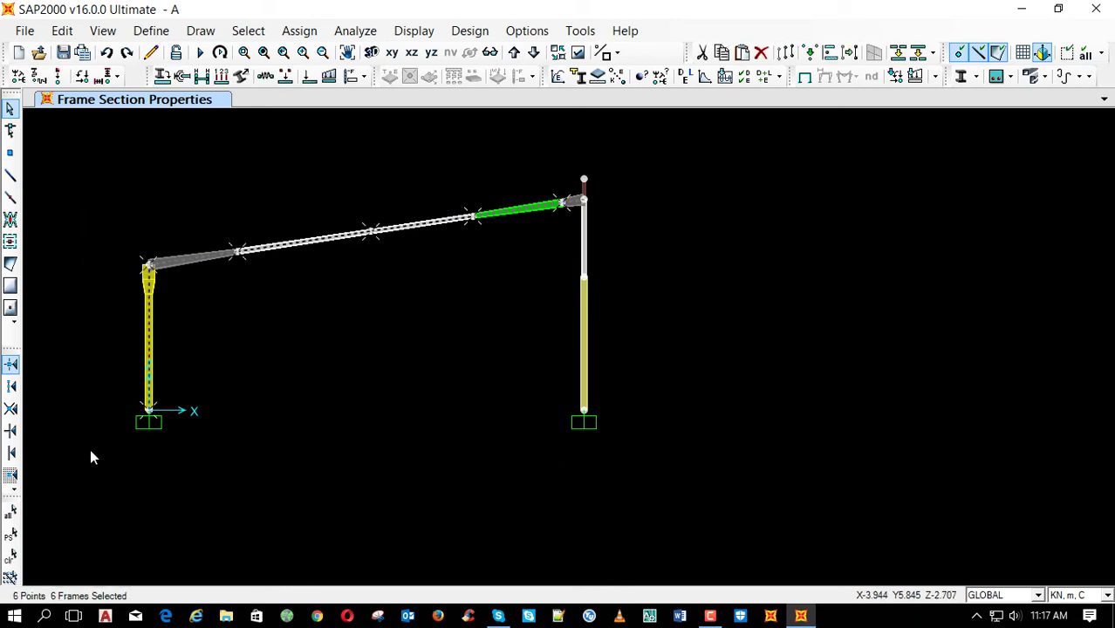
pyautogui.hotkey('ctrl', 'r')
pyautogui.click(584, 205)
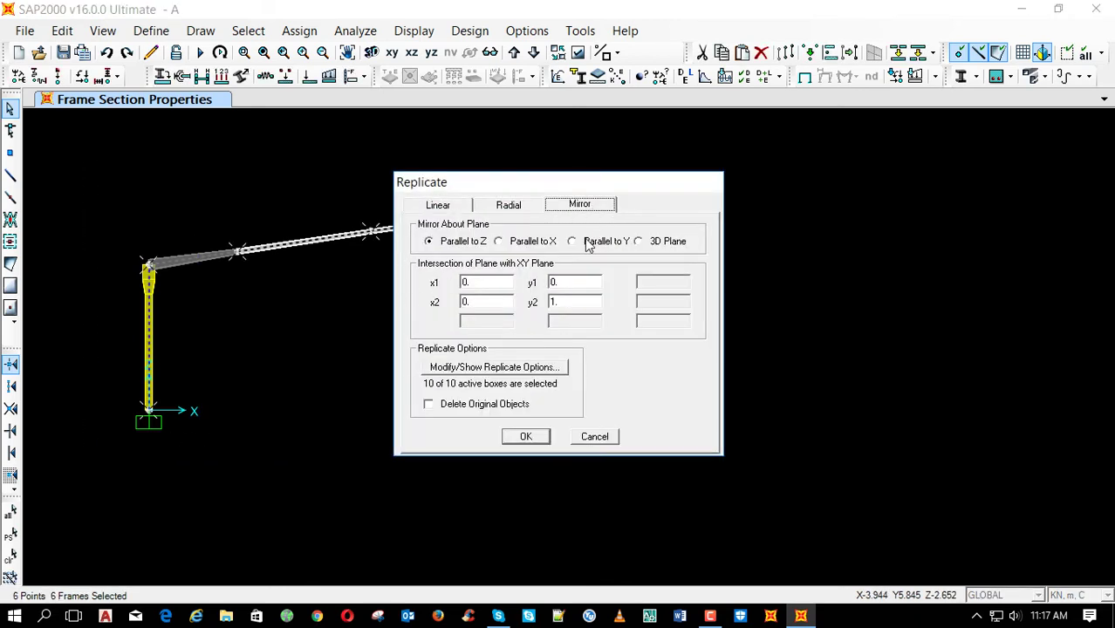
pyautogui.click(572, 241)
pyautogui.doubleClick(497, 284)
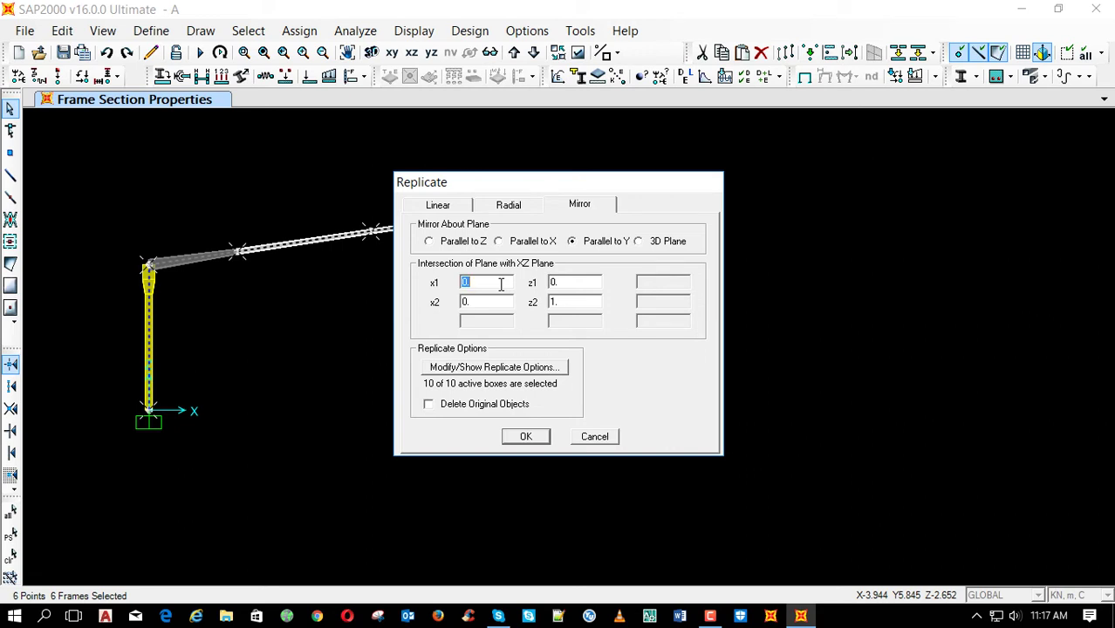
pyautogui.write('58')
pyautogui.doubleClick(494, 301)
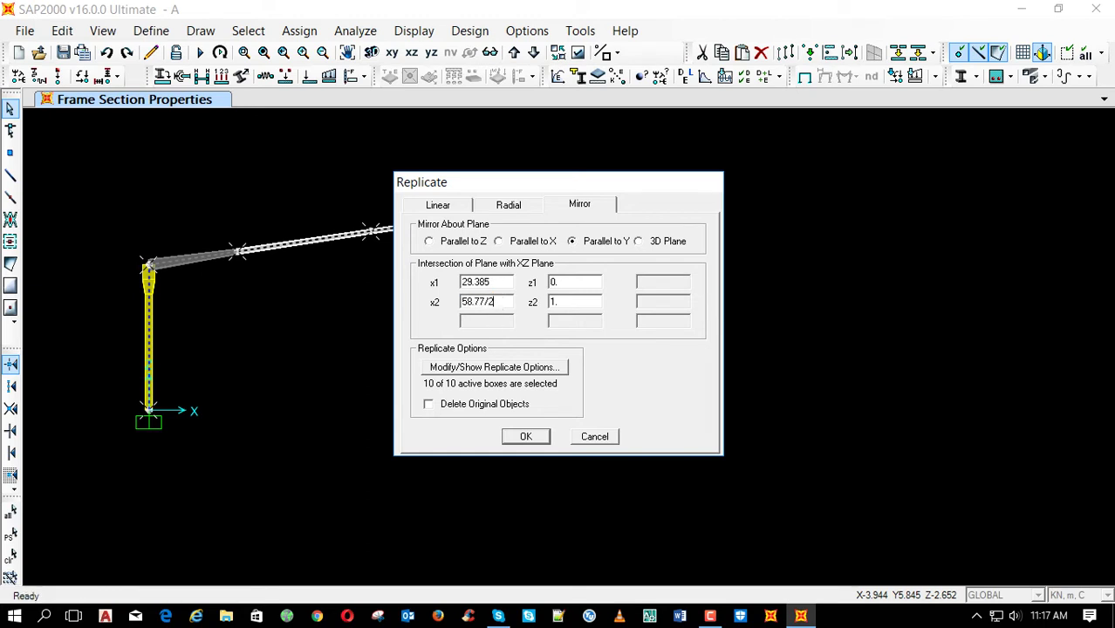
pyautogui.write('58.77/2')
pyautogui.doubleClick(499, 283)
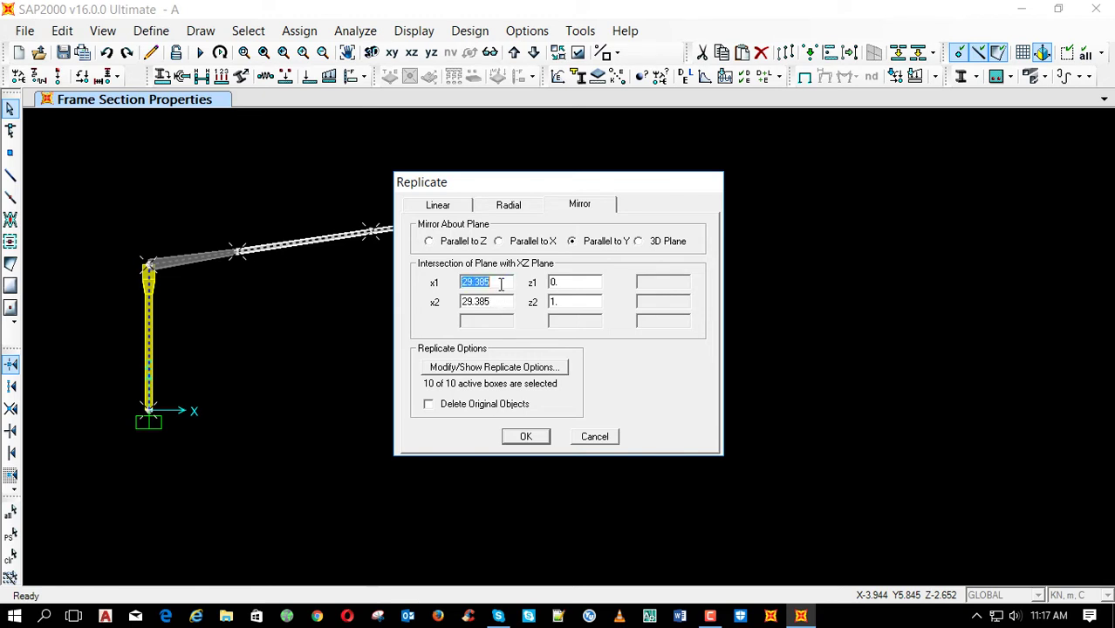
pyautogui.click(527, 438)
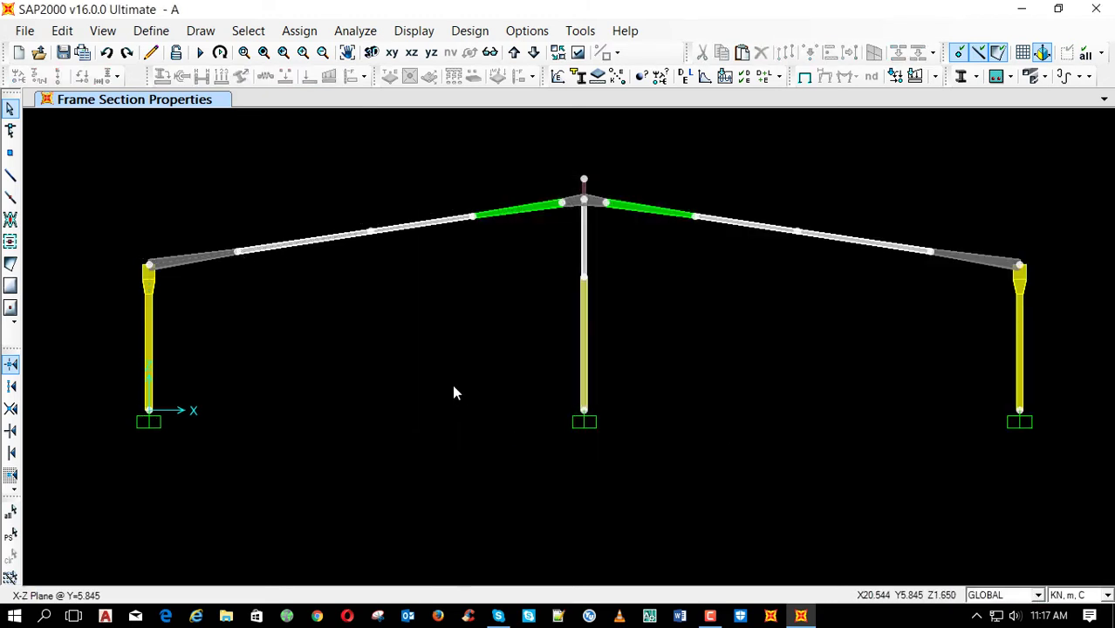
pyautogui.hotkey('ctrl', 's')
# Check the location data of the upper segment of the middle column
pyautogui.rightClick(585, 247)
pyautogui.click(415, 136)
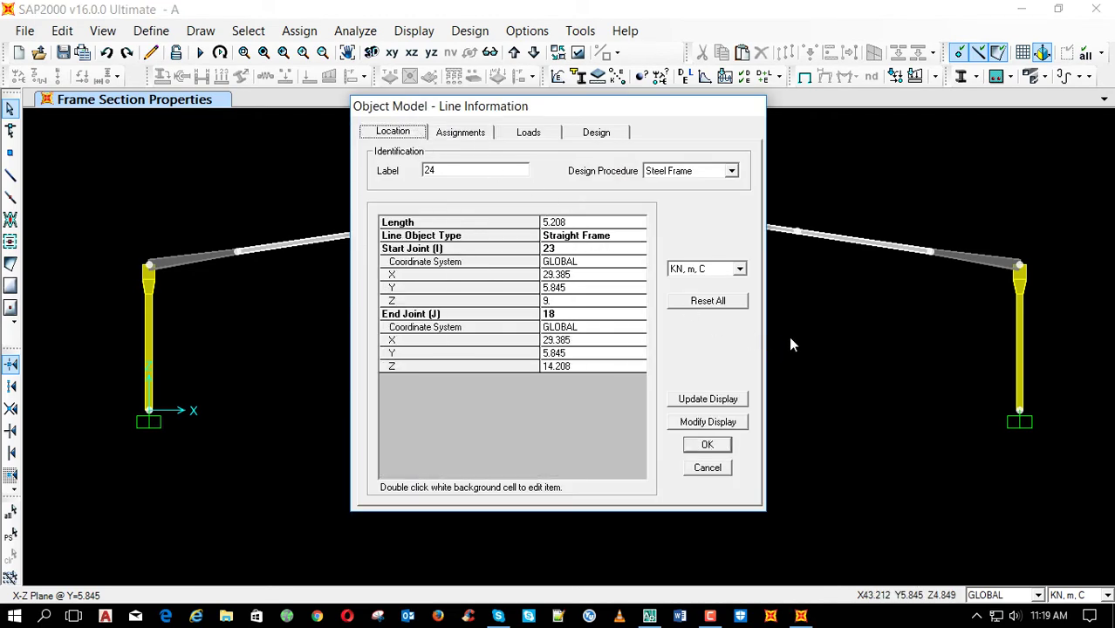
pyautogui.press('Escape')
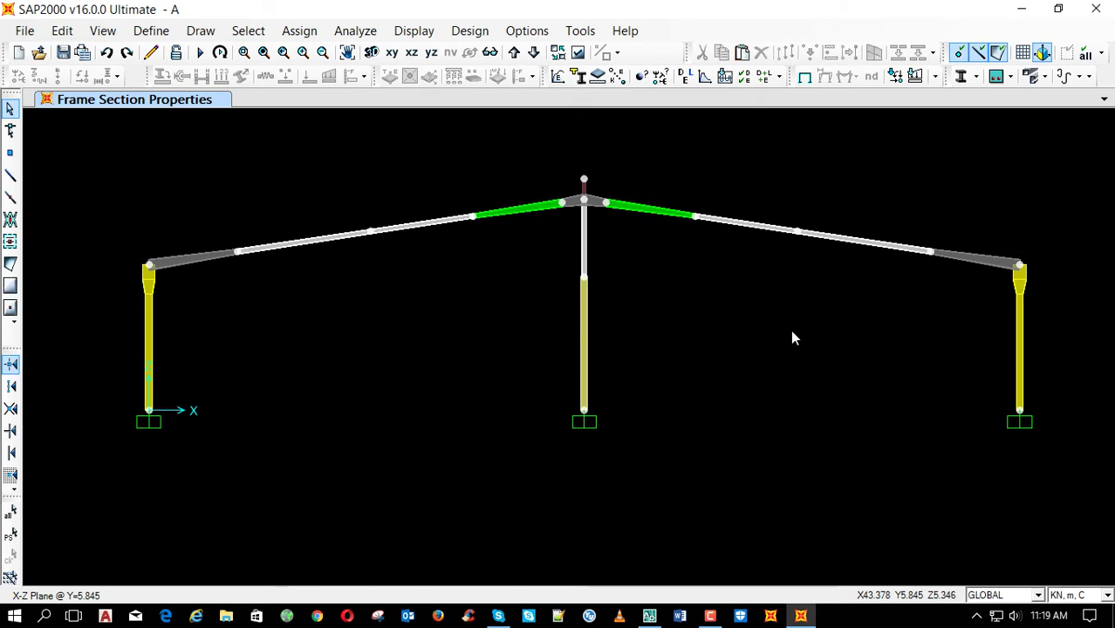
# Display the Y=5.845 m frame in standard view with frame section labels shown
pyautogui.click(584, 253)
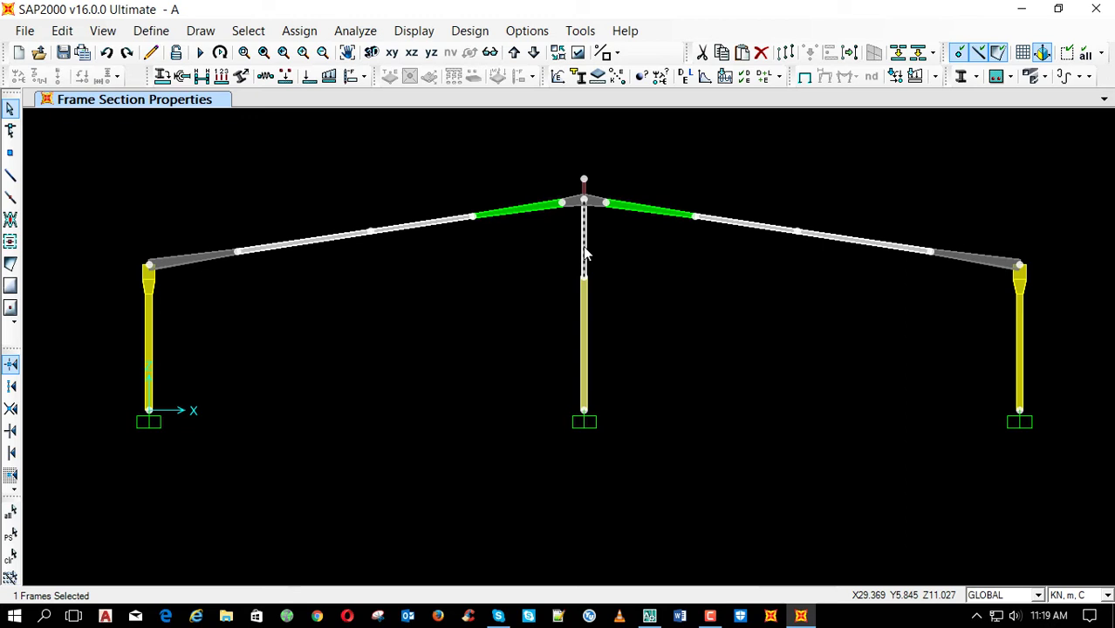
pyautogui.hotkey('ctrl', 'q')
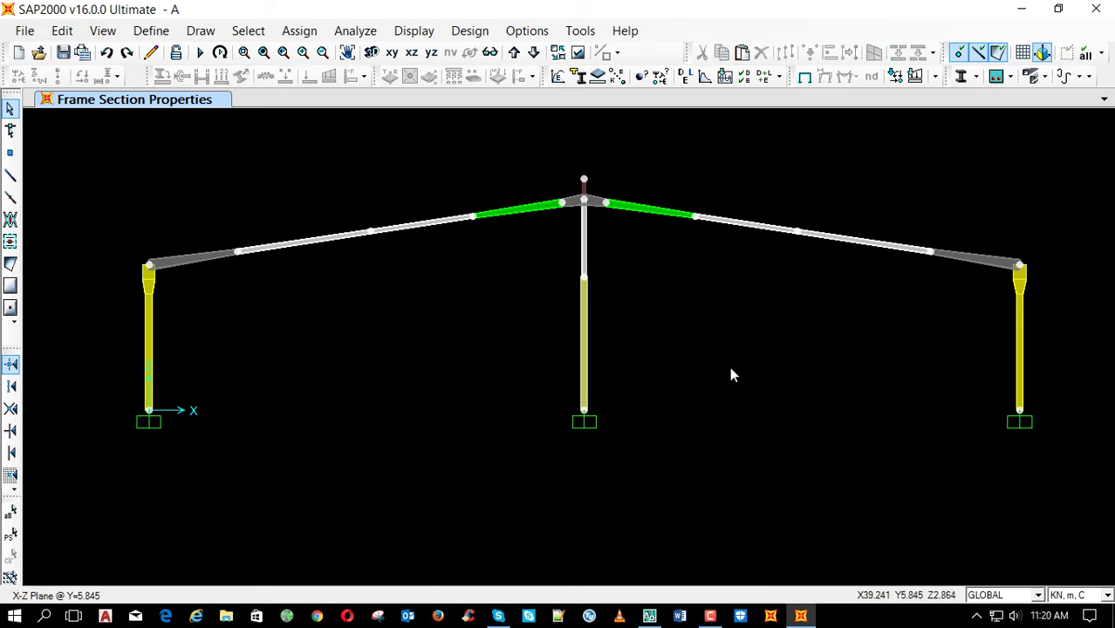
pyautogui.hotkey('ctrl', 'w')
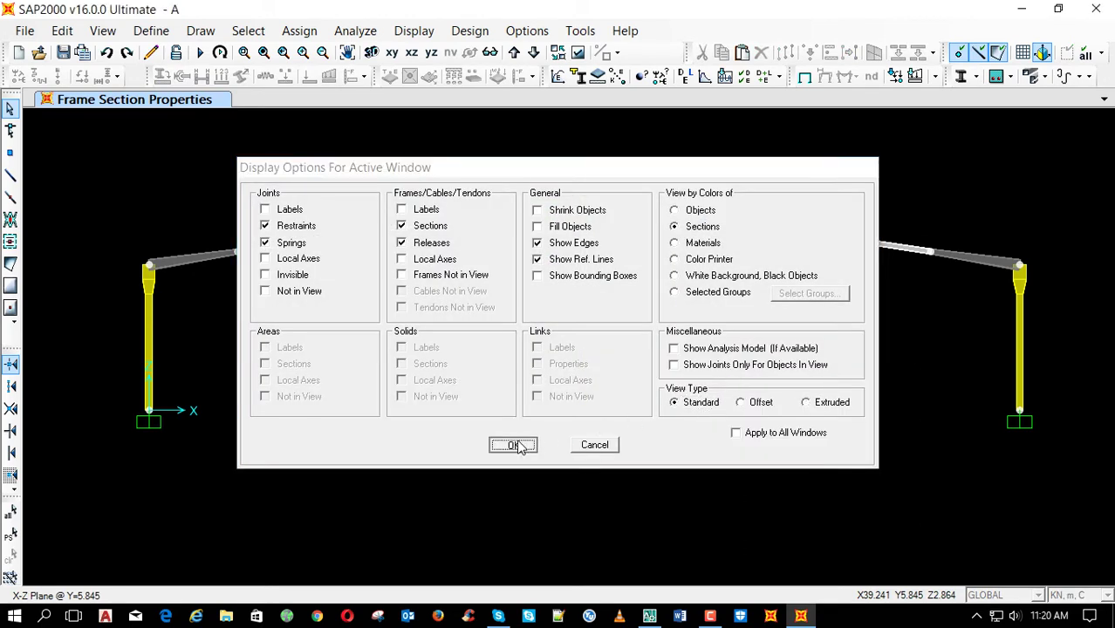
pyautogui.click(514, 446)
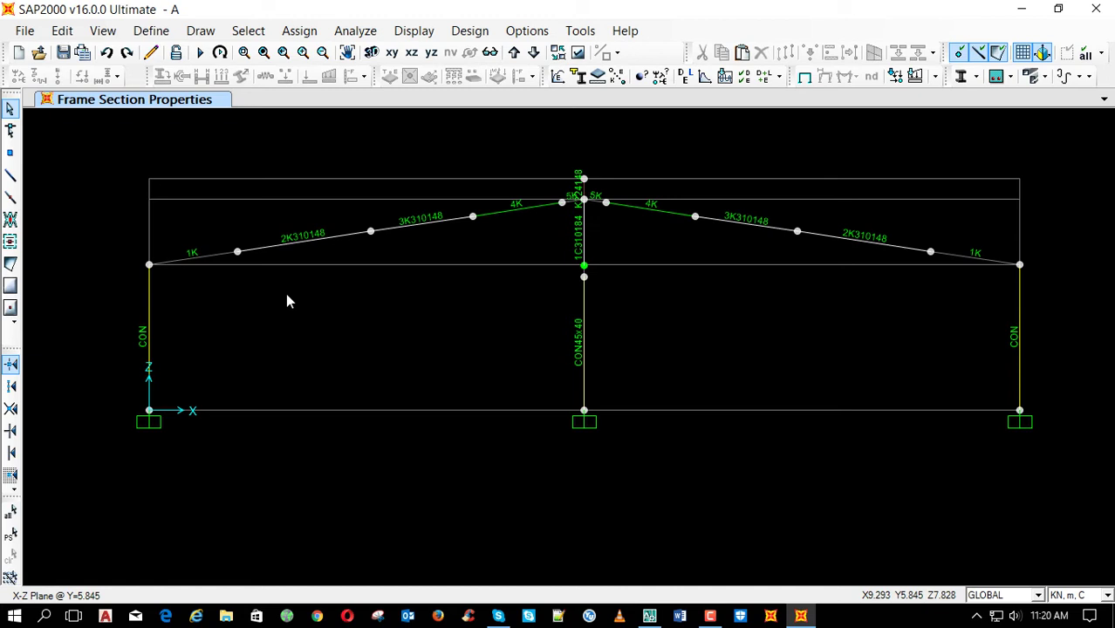
# Draw a straight auxiliary frame with section 1C310184 between the tops of the two outer columns, from X=0 to X=58.77 m
pyautogui.click(10, 174)
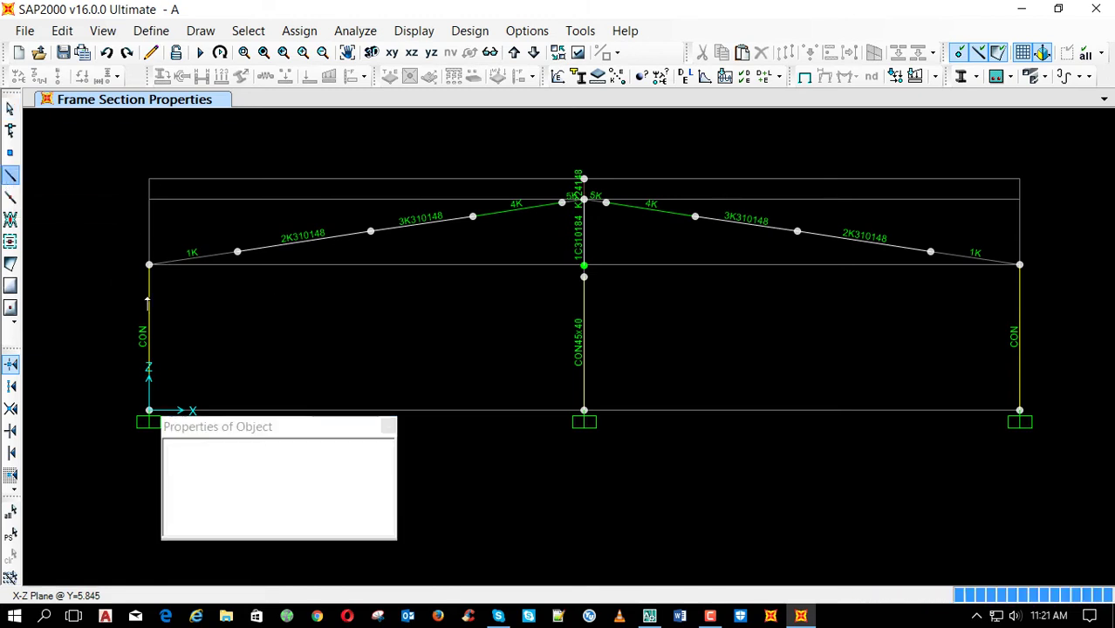
pyautogui.click(149, 265)
pyautogui.click(1020, 265)
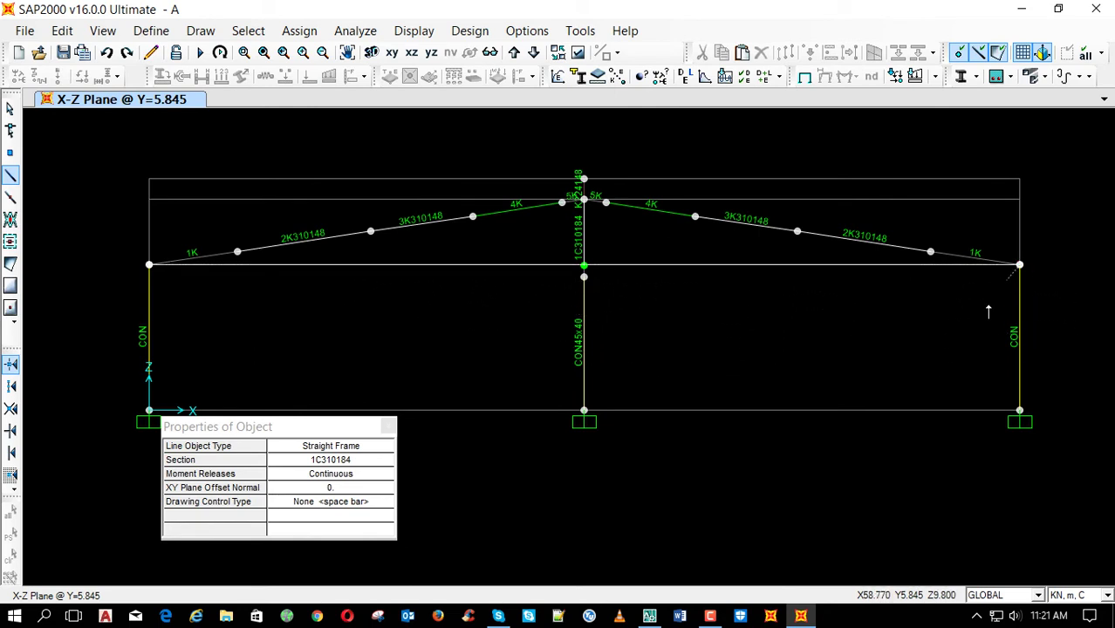
pyautogui.press('Escape')
# Move the auxiliary horizontal frame upward in Z to a level between the two uppermost grid lines, above the rafter ridge
pyautogui.click(725, 267)
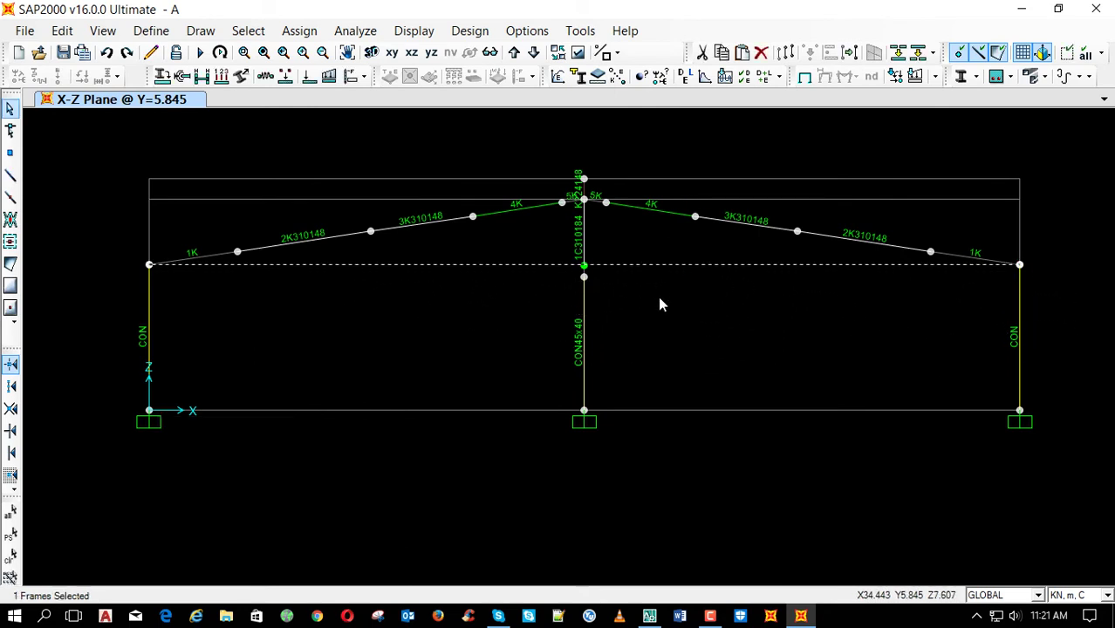
pyautogui.click(62, 30)
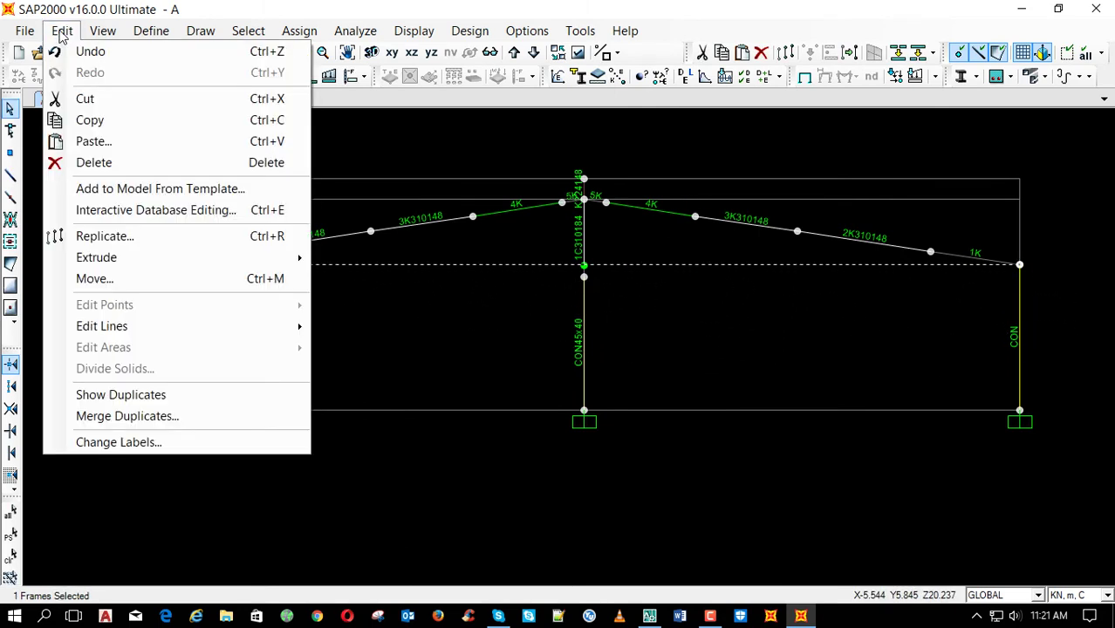
pyautogui.click(145, 278)
pyautogui.doubleClick(578, 310)
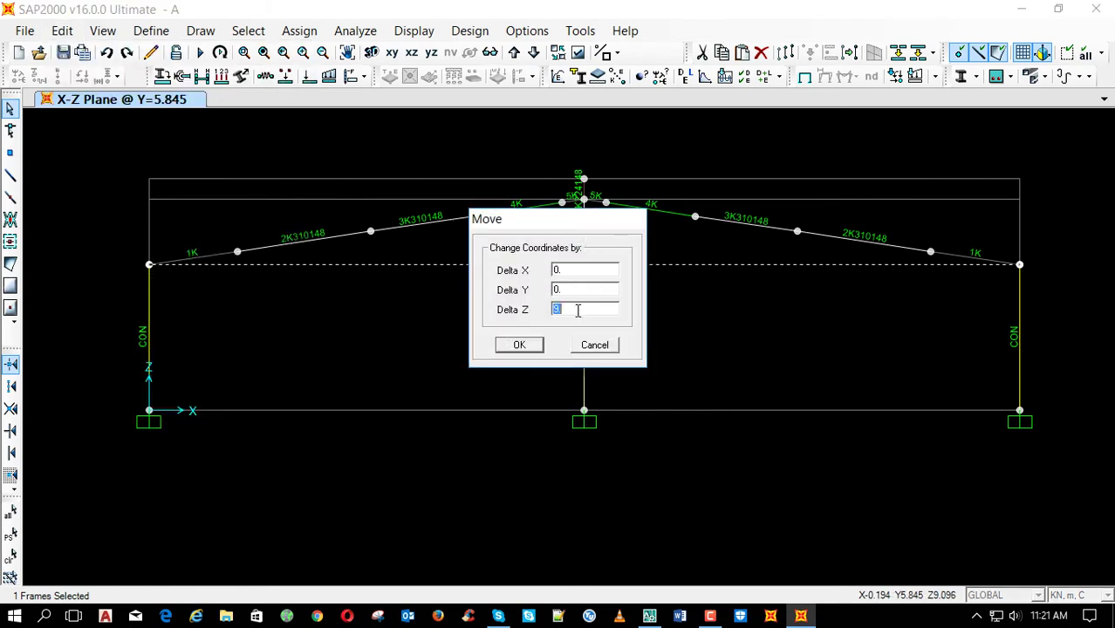
pyautogui.write('4')
pyautogui.click(528, 347)
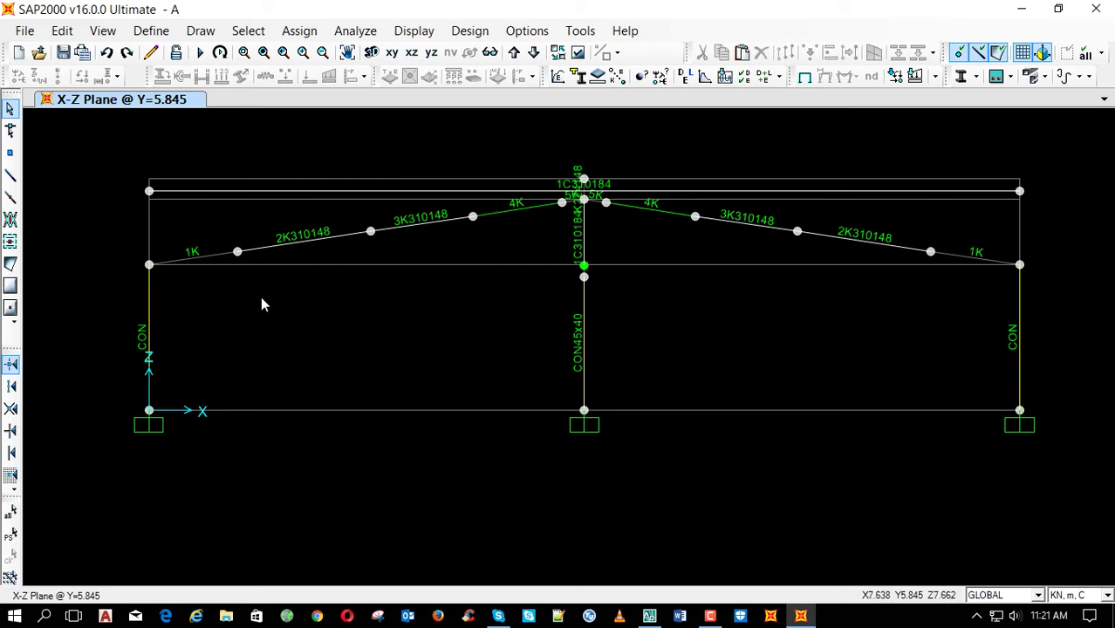
# Extend the tops of both outer columns up to the auxiliary horizontal frame and delete that auxiliary frame
pyautogui.click(149, 304)
pyautogui.moveTo(106, 266); pyautogui.dragTo(167, 280)
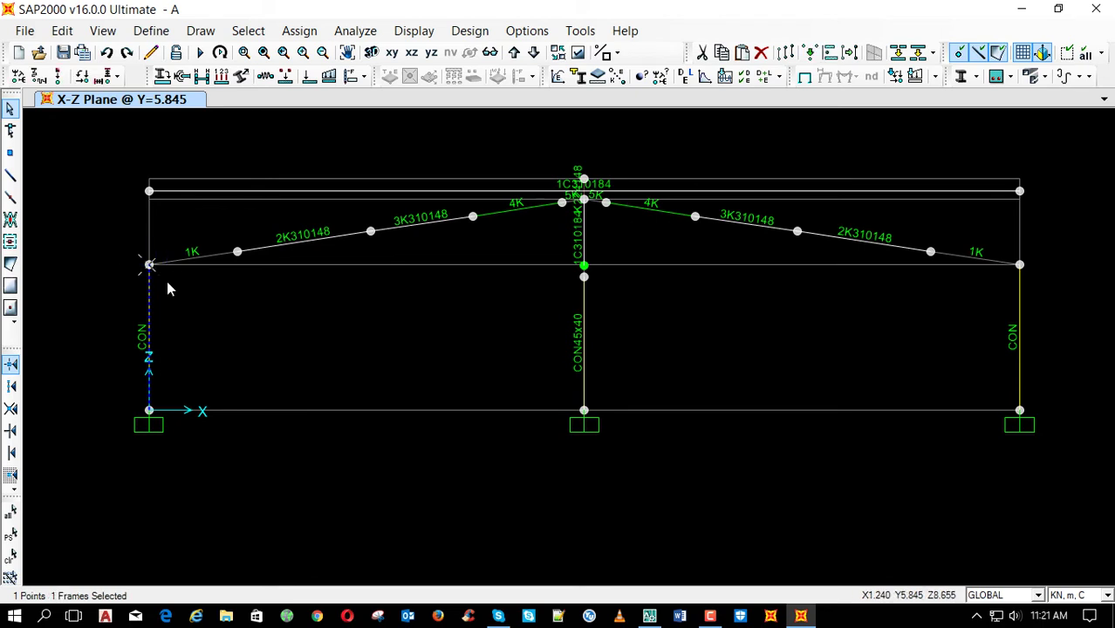
pyautogui.click(1020, 332)
pyautogui.moveTo(1004, 248); pyautogui.dragTo(1034, 279)
pyautogui.click(862, 192)
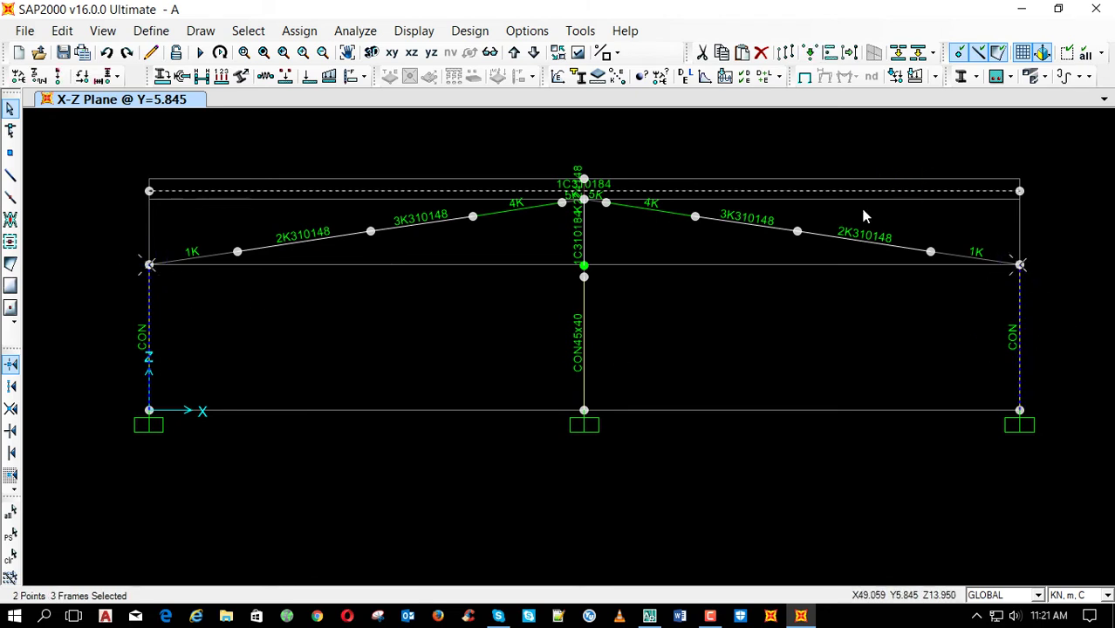
pyautogui.click(62, 31)
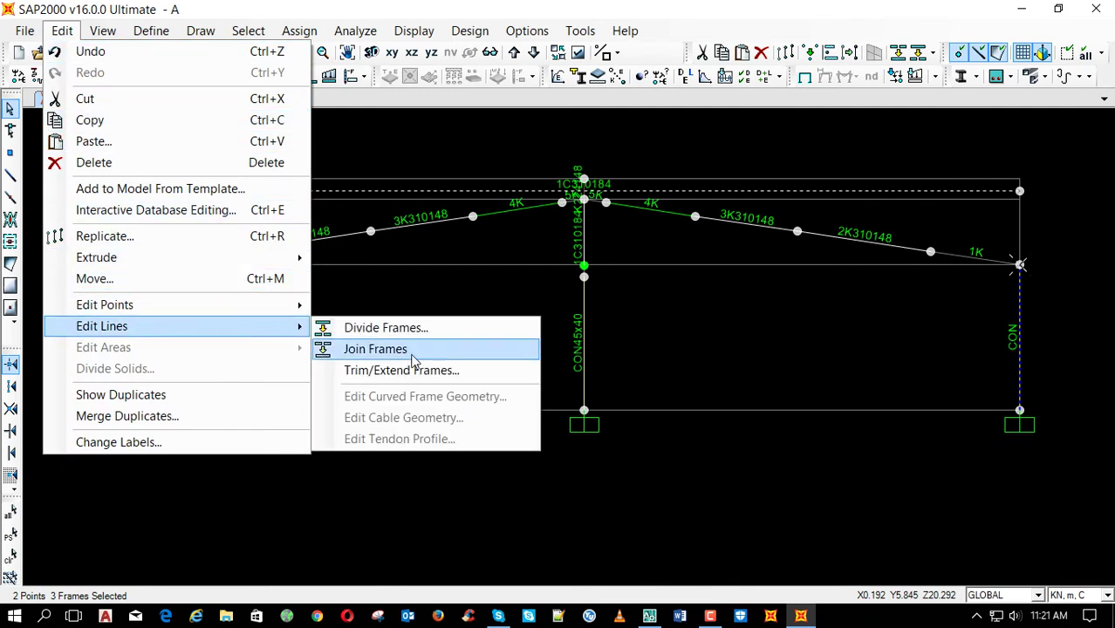
pyautogui.click(417, 353)
pyautogui.click(519, 327)
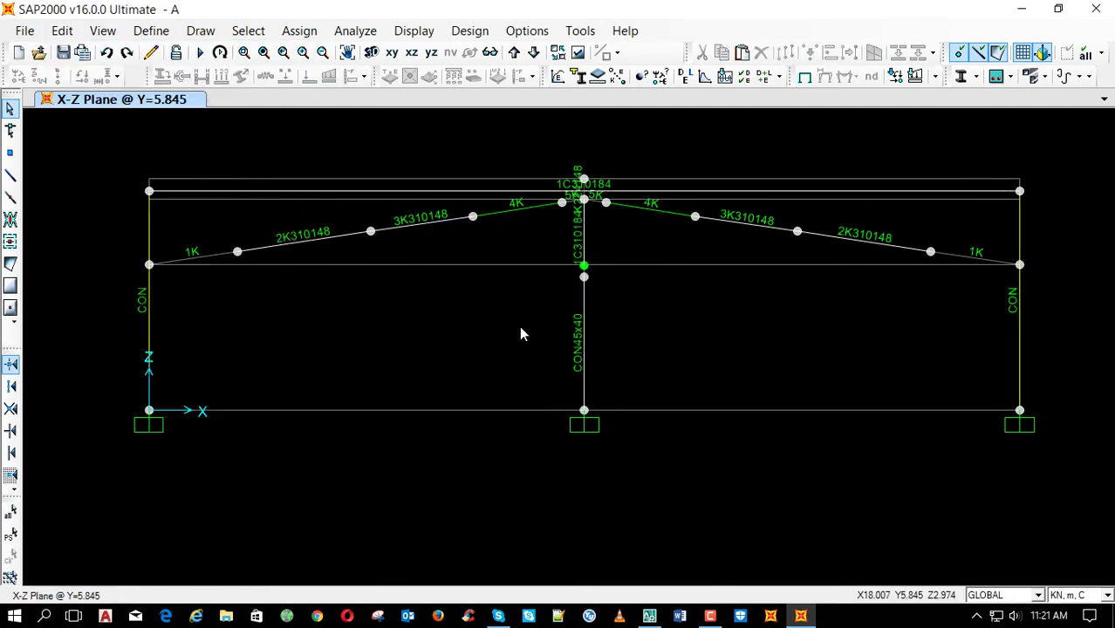
pyautogui.click(731, 192)
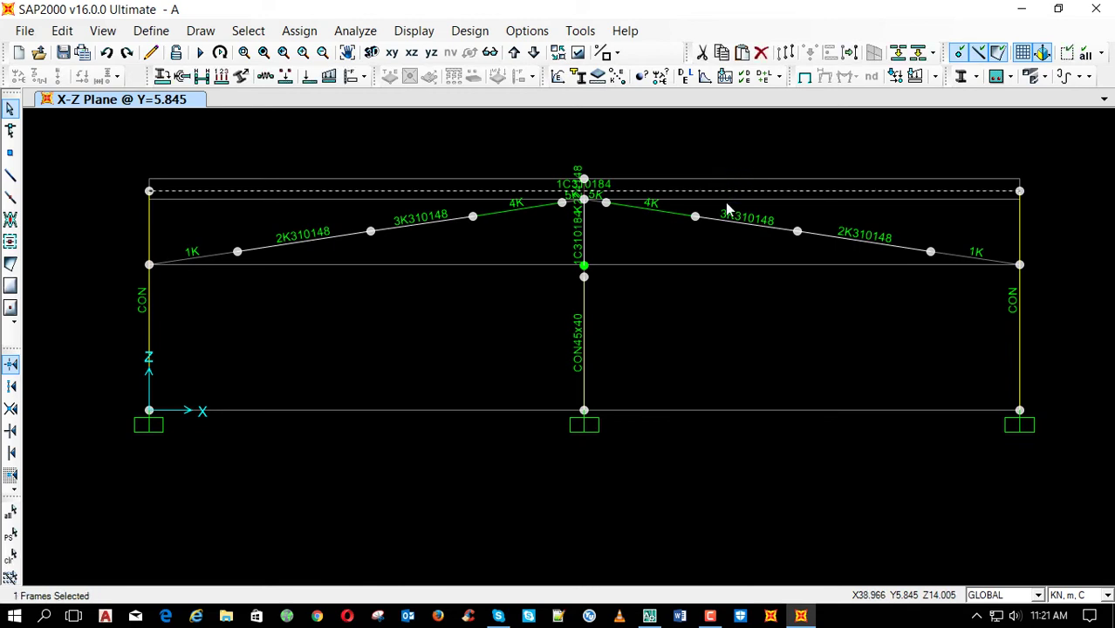
pyautogui.press('Delete')
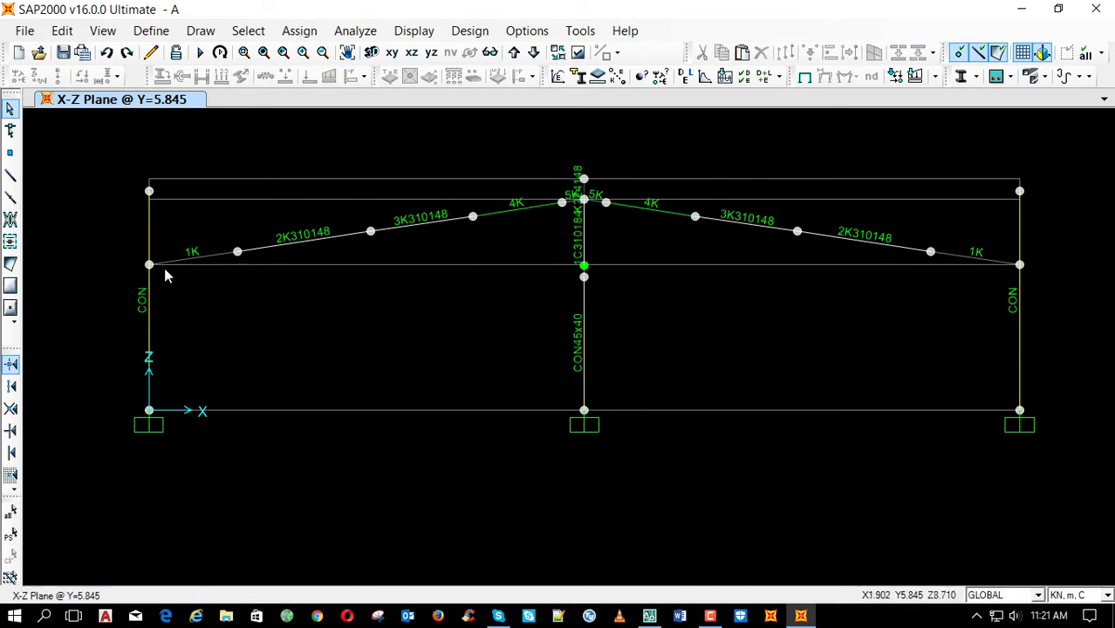
# Divide both outer columns where they meet the 1K rafter segments by breaking them at intersections with the selected joints and frames
pyautogui.moveTo(153, 265); pyautogui.dragTo(137, 287)
pyautogui.moveTo(1056, 248); pyautogui.dragTo(999, 281)
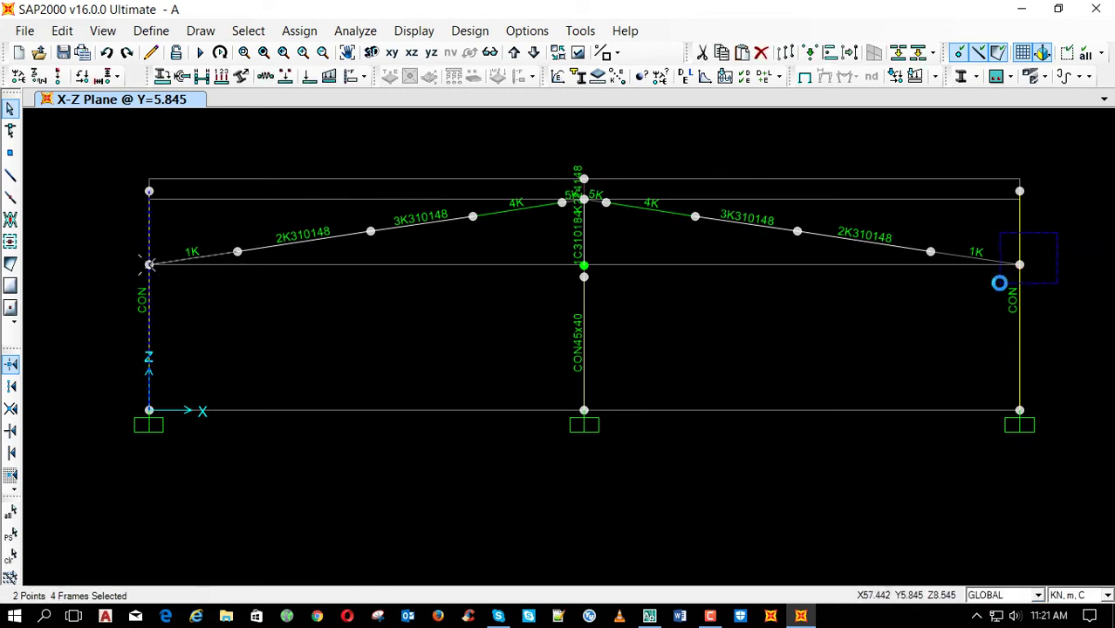
pyautogui.click(915, 76)
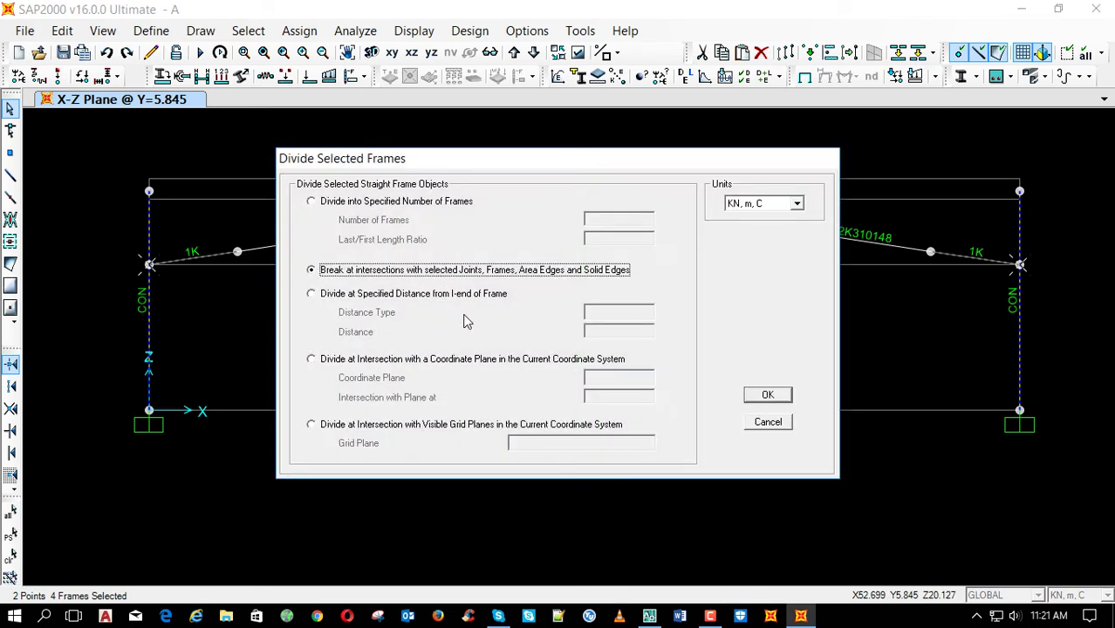
pyautogui.click(763, 397)
# Select the lower segments of both outer columns and open the frame section list to assign their section
pyautogui.click(147, 328)
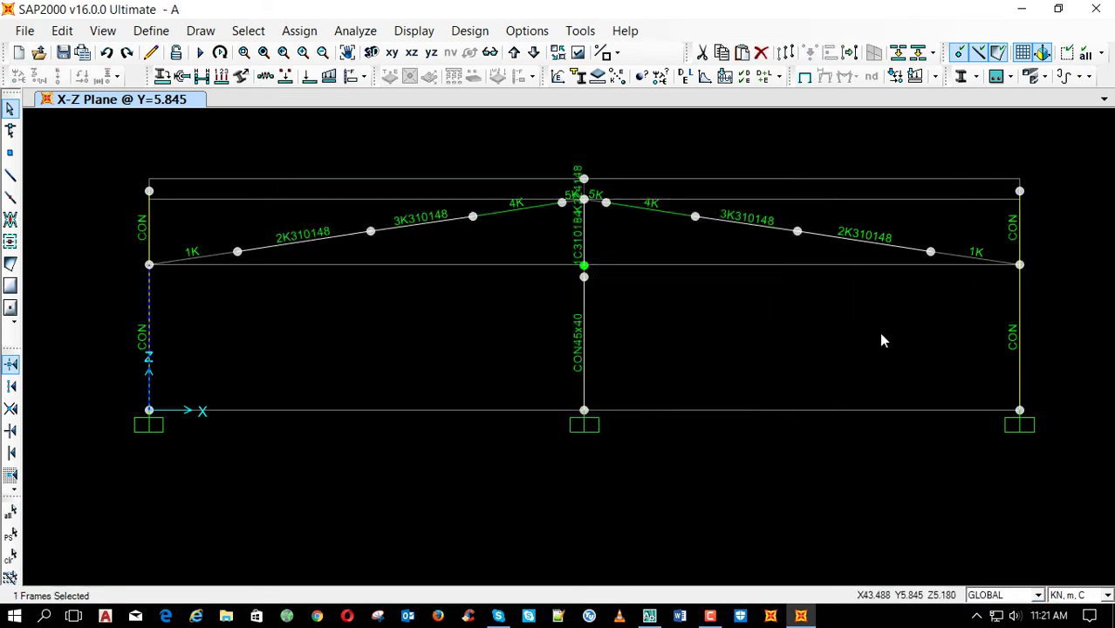
pyautogui.moveTo(1060, 314); pyautogui.dragTo(953, 349)
pyautogui.click(163, 76)
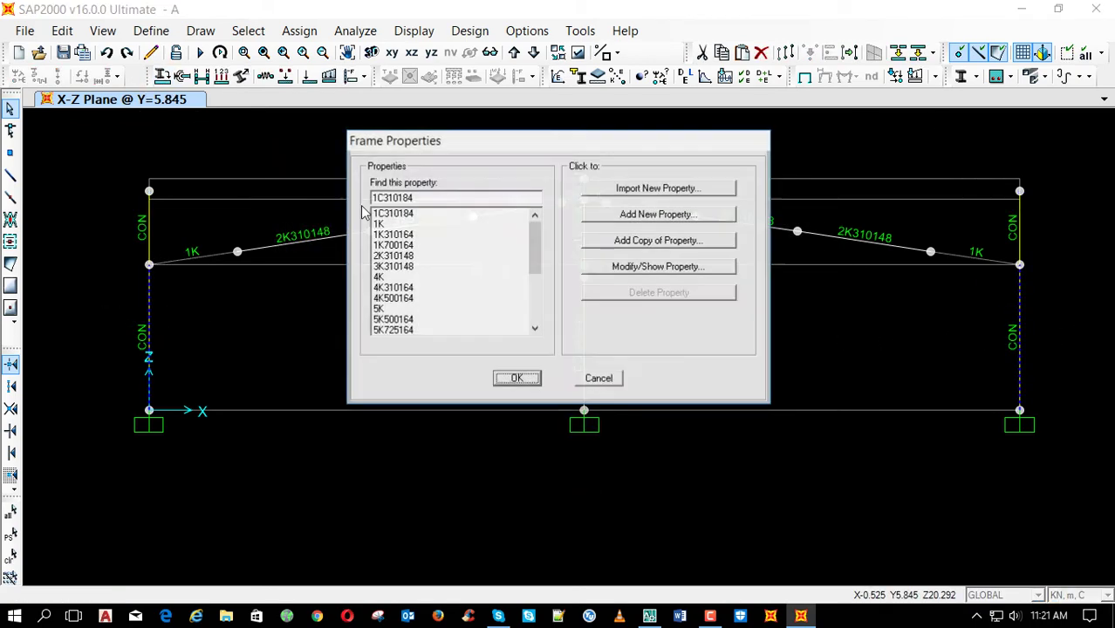
pyautogui.moveTo(532, 253); pyautogui.dragTo(533, 280)
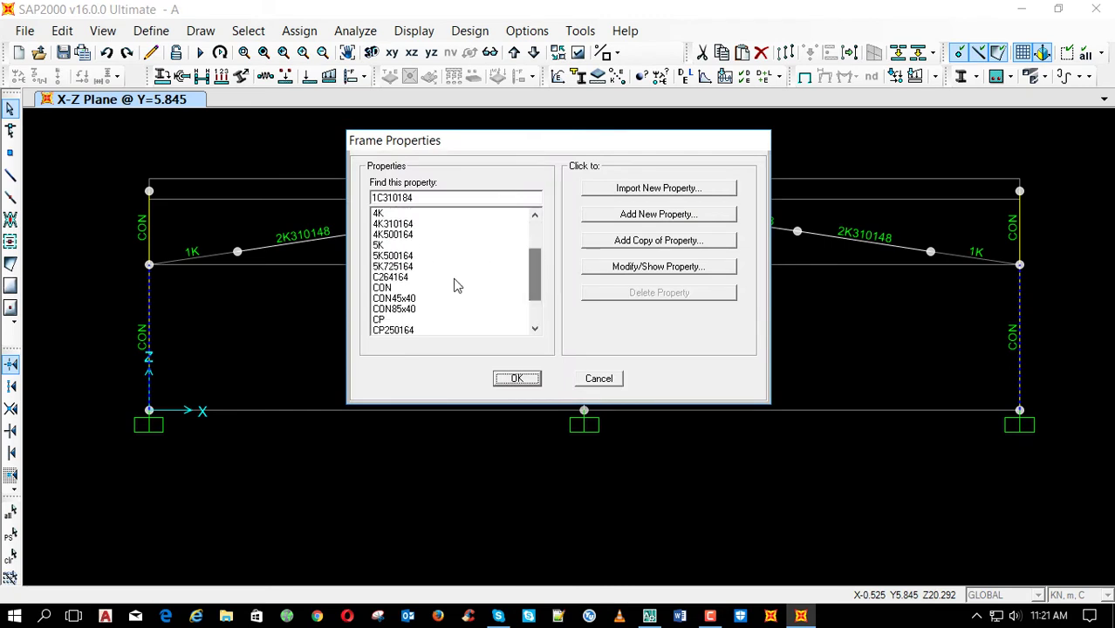